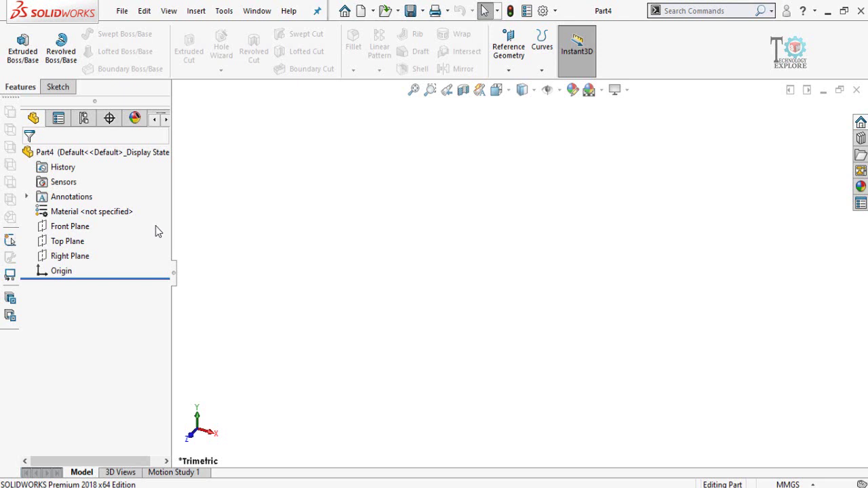
# Step: Start a sketch on the Front Plane and draw a corner rectangle about 164 mm wide from the origin, extending up and to the left
pyautogui.click(64, 227)
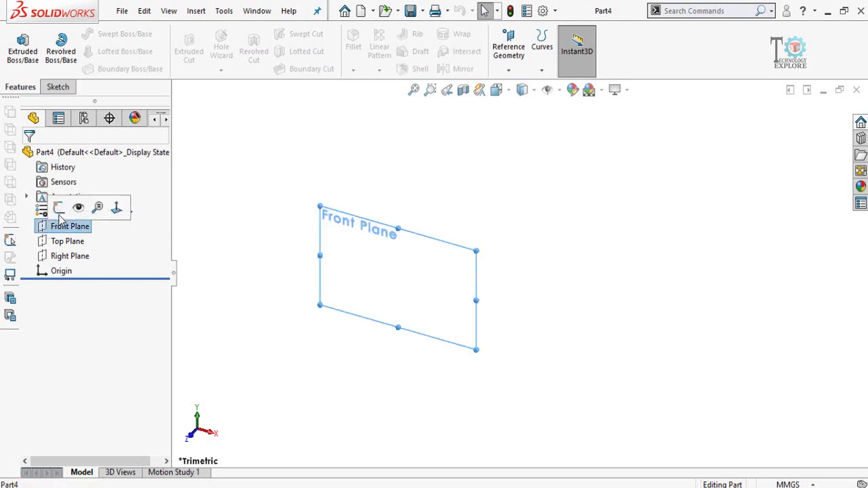
pyautogui.click(54, 206)
pyautogui.click(264, 201)
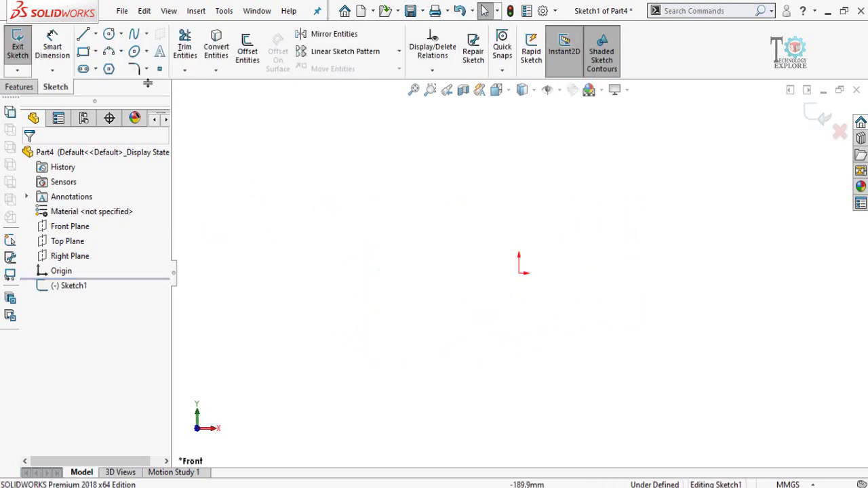
pyautogui.click(84, 52)
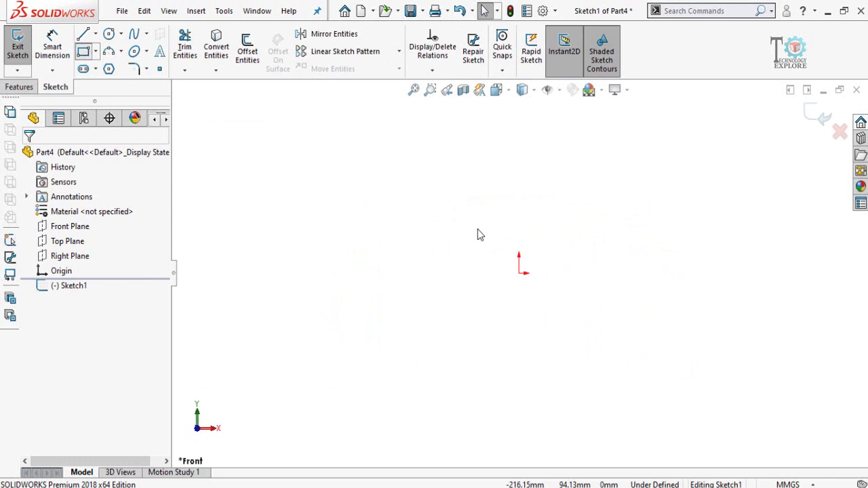
pyautogui.click(518, 274)
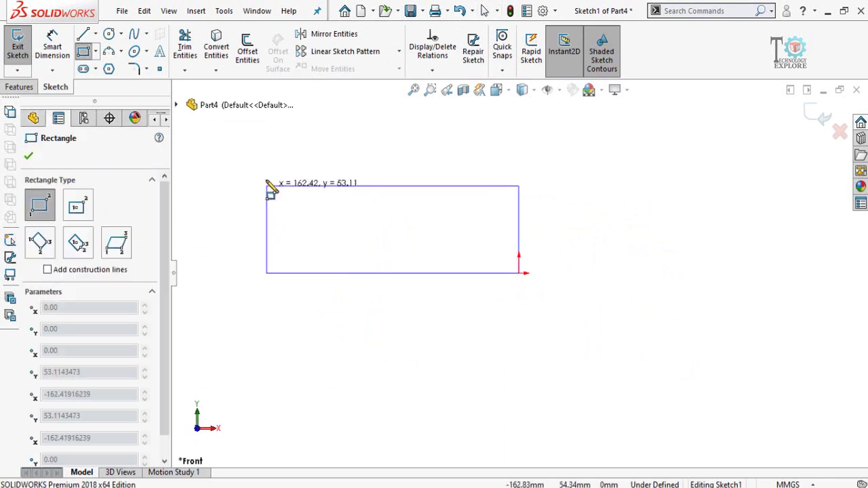
pyautogui.click(264, 167)
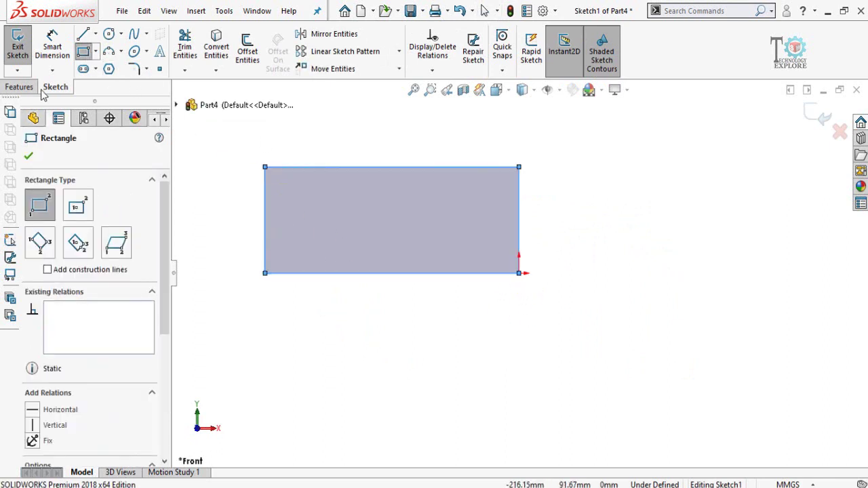
# Step: Dimension the rectangle's bottom edge and set its length to 100 mm
pyautogui.click(19, 87)
pyautogui.moveTo(312, 212); pyautogui.dragTo(310, 180, button='right')
pyautogui.click(333, 273)
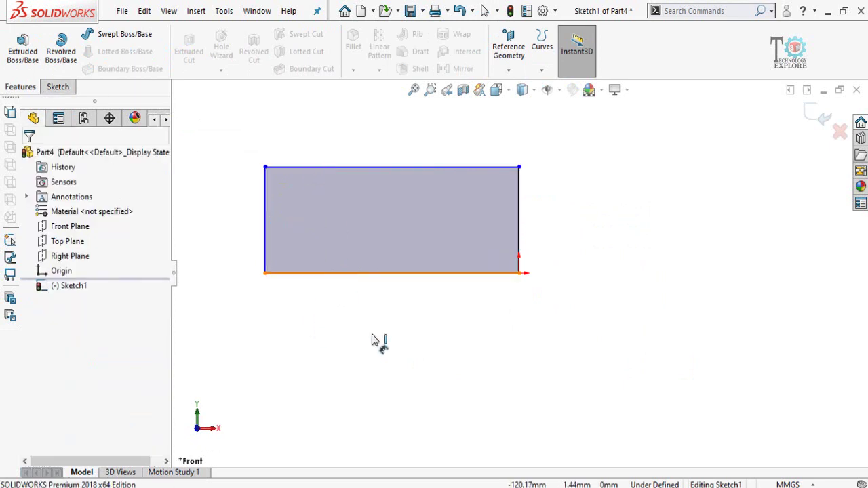
pyautogui.click(354, 351)
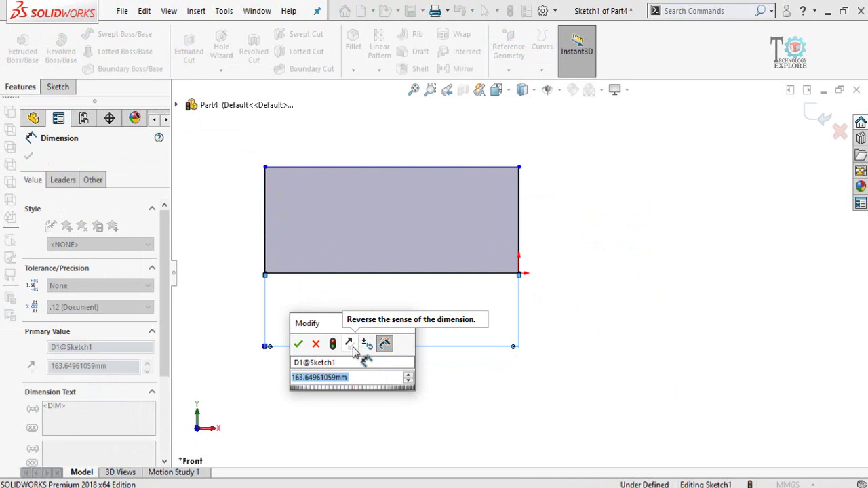
pyautogui.write('100')
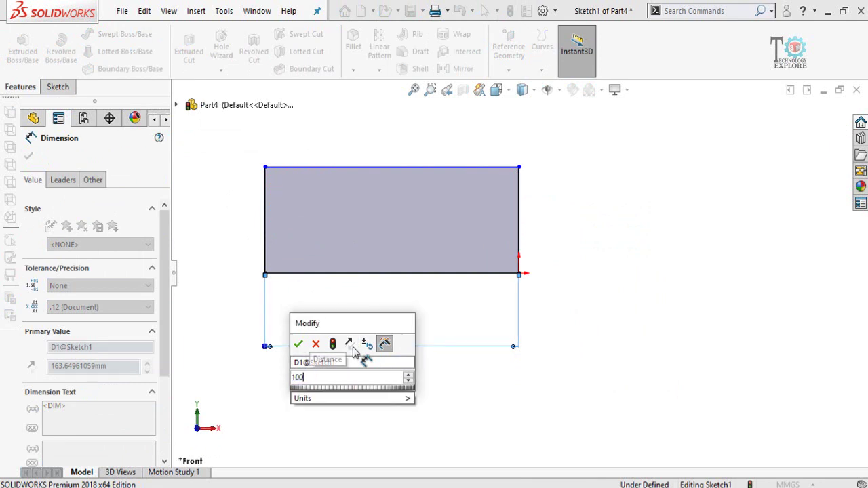
pyautogui.press('Return')
pyautogui.scroll(2, 353, 350)
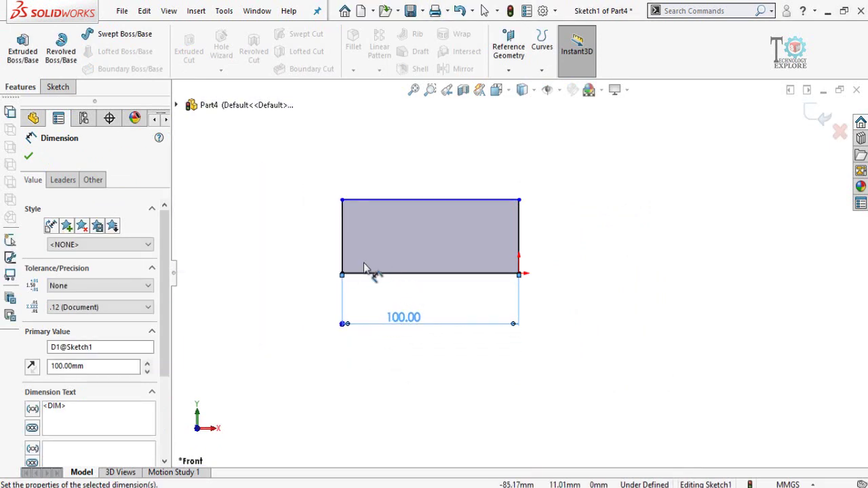
# Step: Dimension the rectangle's left edge and set its height to 40 mm
pyautogui.click(265, 321)
pyautogui.scroll(-1, 337, 242)
pyautogui.click(343, 272)
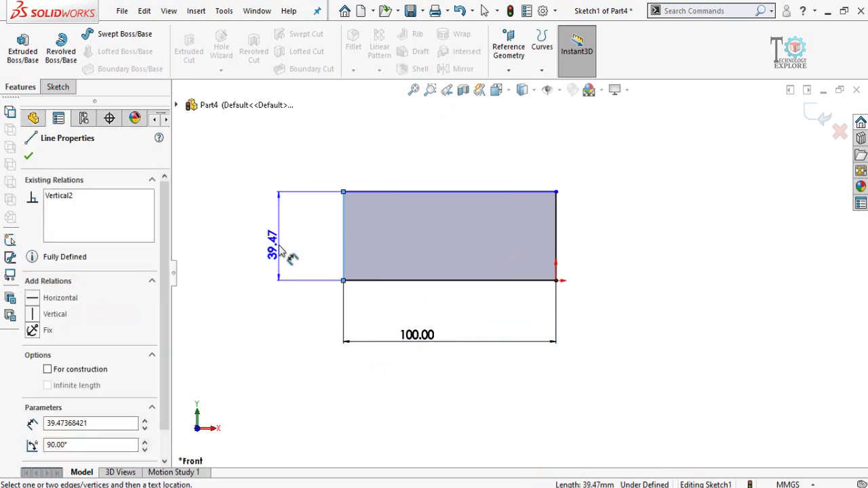
pyautogui.click(281, 252)
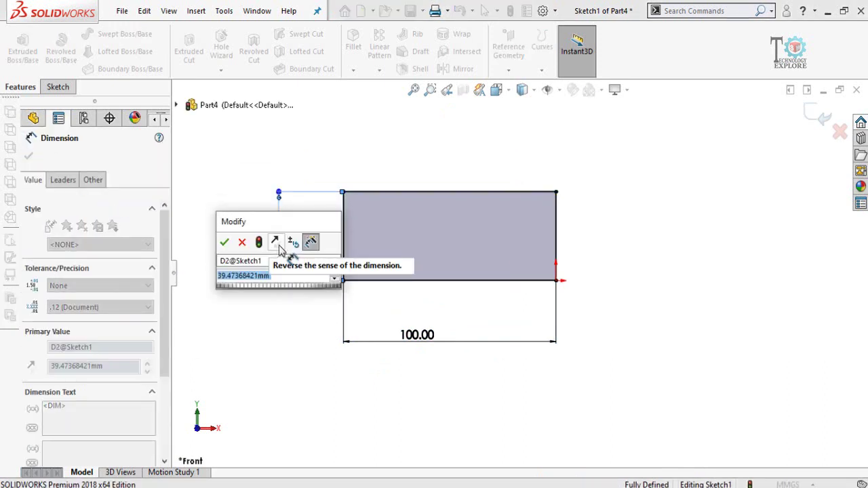
pyautogui.write('40')
pyautogui.press('Return')
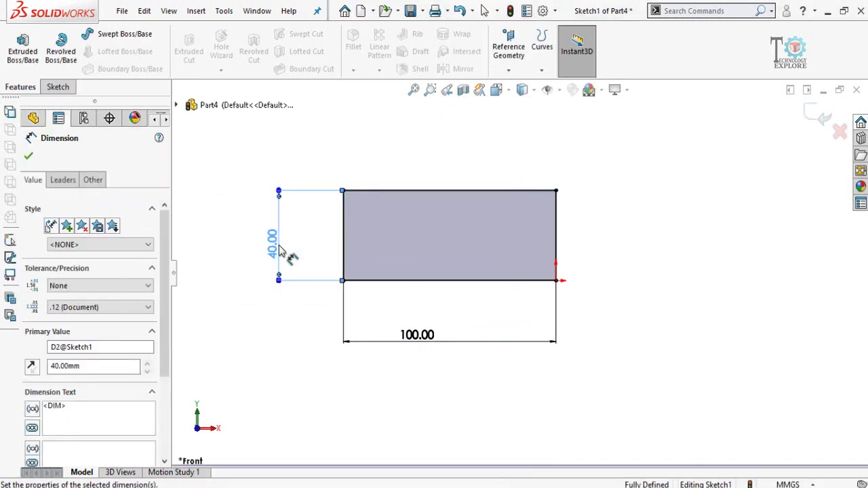
pyautogui.click(29, 156)
# Step: Extrude the rectangle as a blind boss with a depth of 40 mm
pyautogui.moveTo(361, 305)
pyautogui.mouseDown(button='middle')
pyautogui.moveTo(332, 147)
pyautogui.moveTo(288, 105)
pyautogui.mouseUp(button='middle')
pyautogui.click(22, 46)
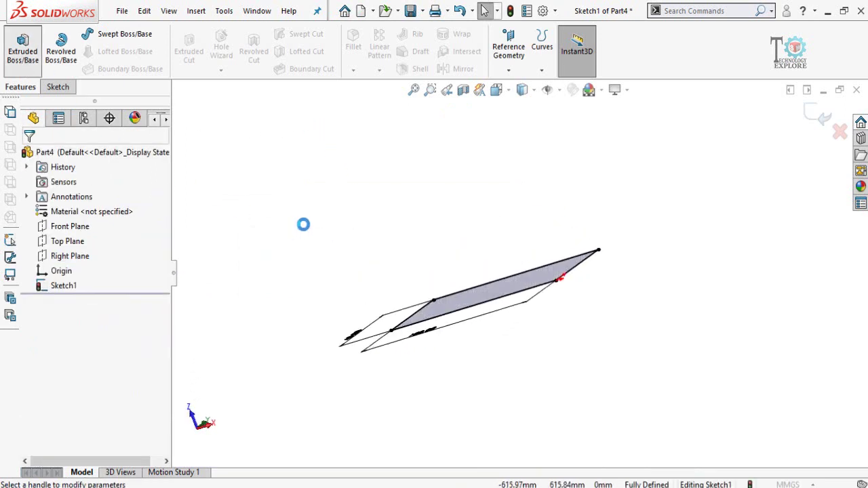
pyautogui.write('40')
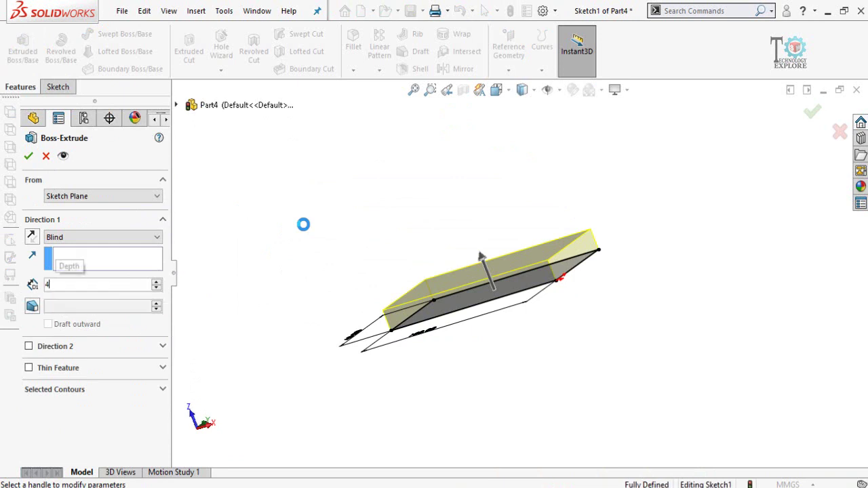
pyautogui.press('Return')
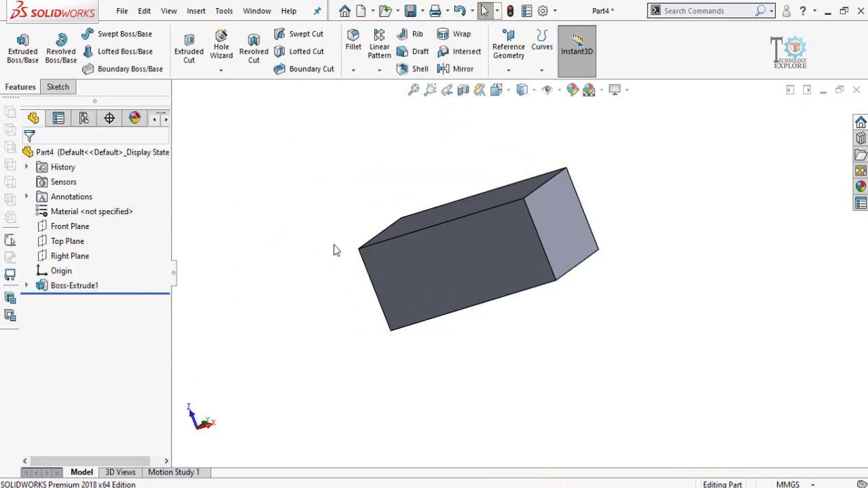
# Step: Edit the block's boss extrusion and set its depth to 20 mm
pyautogui.moveTo(333, 249); pyautogui.dragTo(352, 308, button='middle')
pyautogui.click(47, 288)
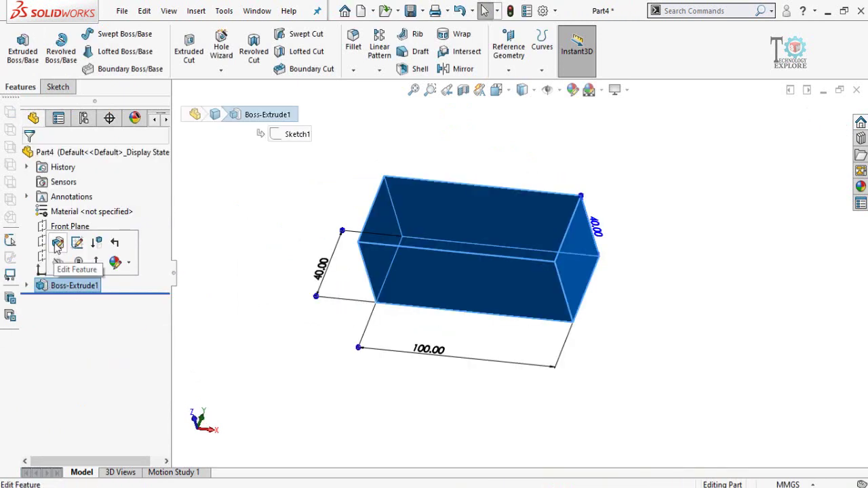
pyautogui.click(57, 242)
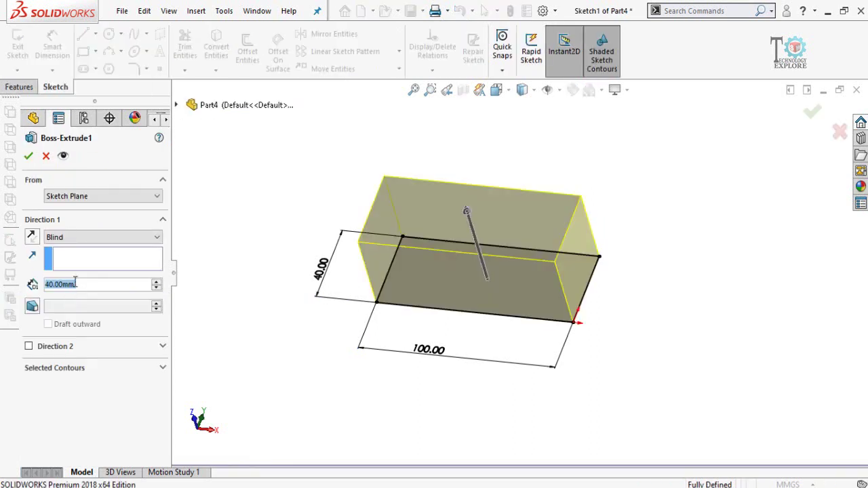
pyautogui.write('20')
pyautogui.press('Return')
pyautogui.press('Return')
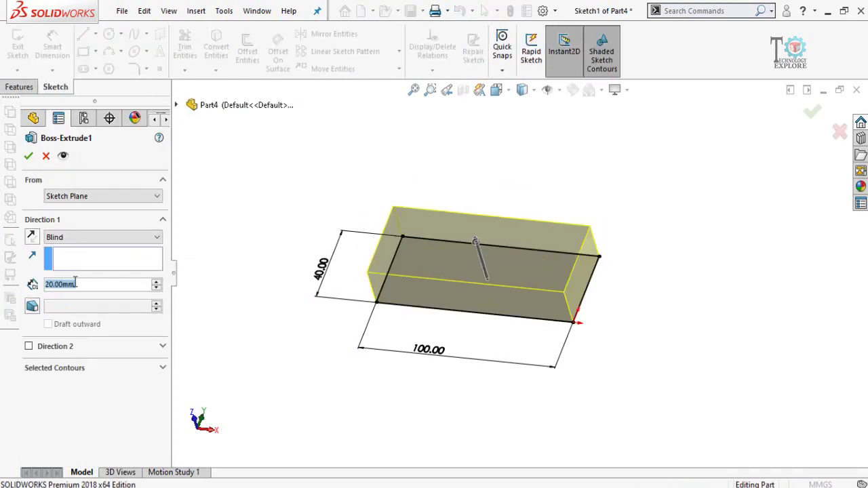
# Step: Start a Hole Wizard legacy hole and choose the Counterbored type
pyautogui.moveTo(344, 240); pyautogui.dragTo(343, 200, button='middle')
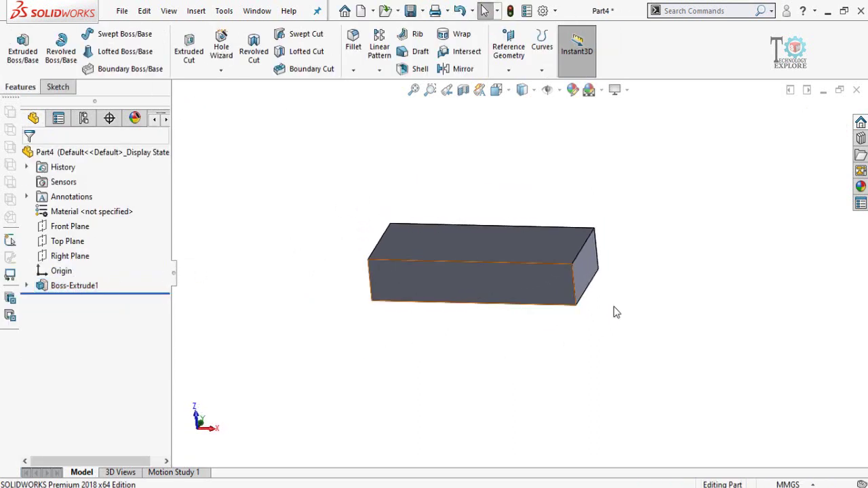
pyautogui.scroll(-3, 576, 256)
pyautogui.moveTo(554, 258); pyautogui.dragTo(394, 285, button='middle')
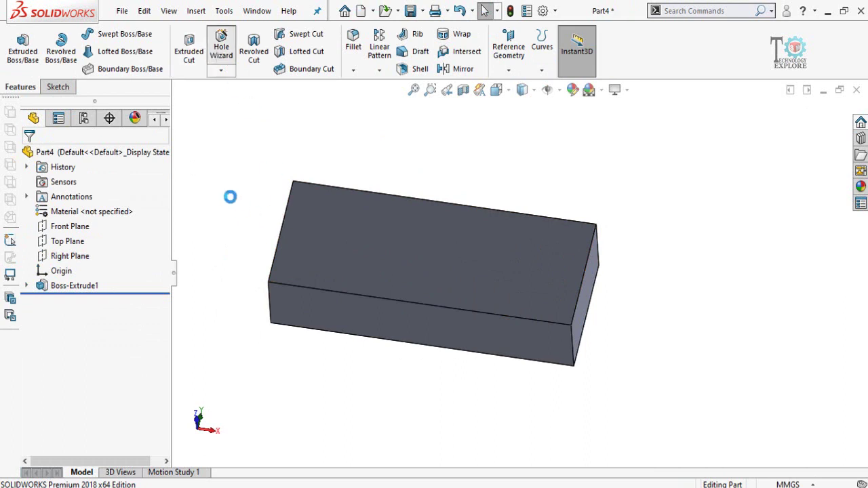
pyautogui.click(221, 46)
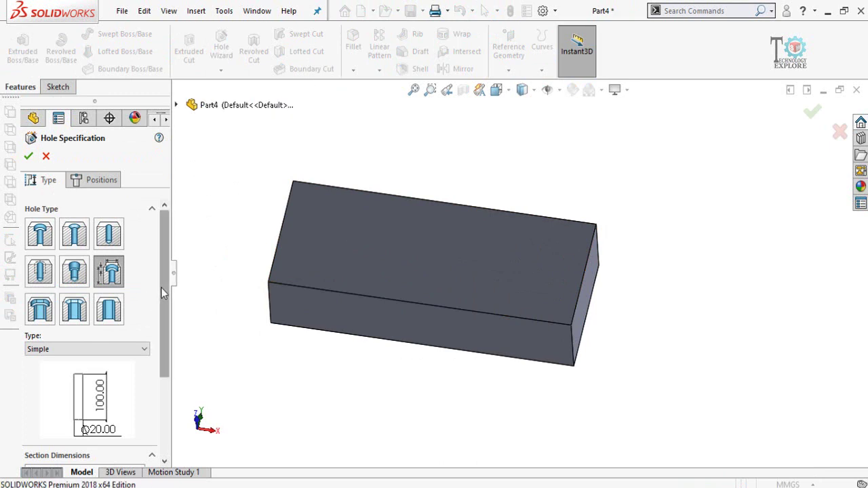
pyautogui.scroll(-2, 161, 292)
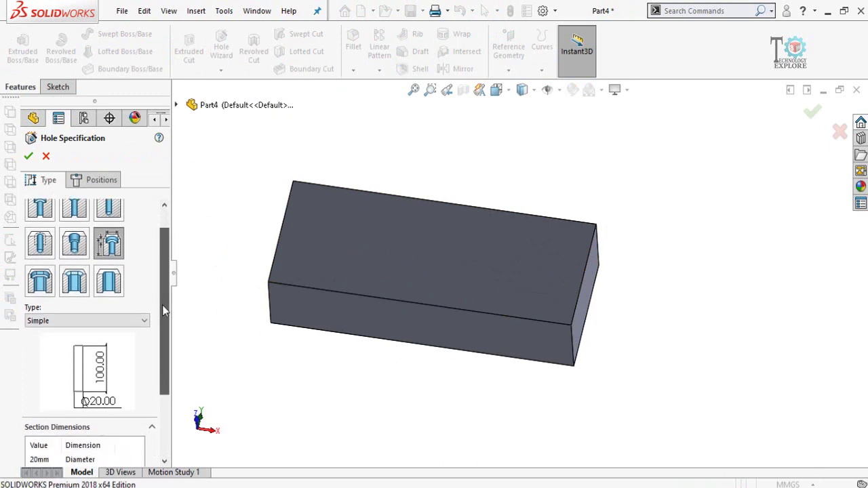
pyautogui.click(108, 243)
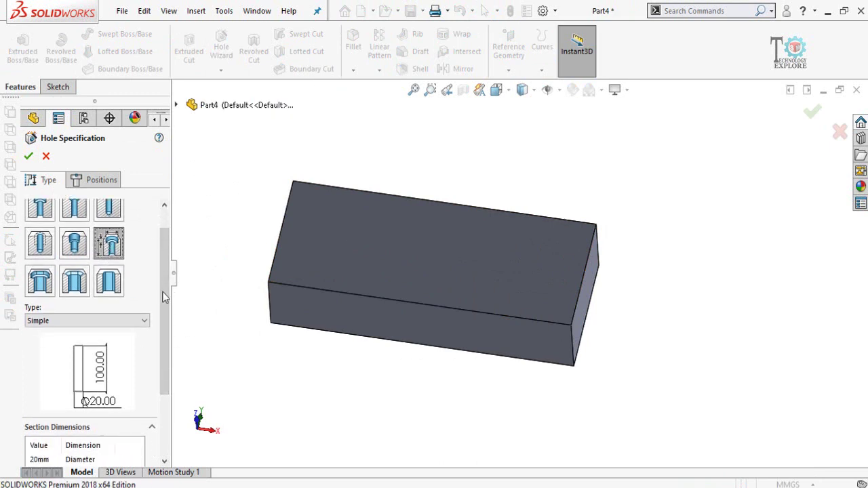
pyautogui.click(76, 274)
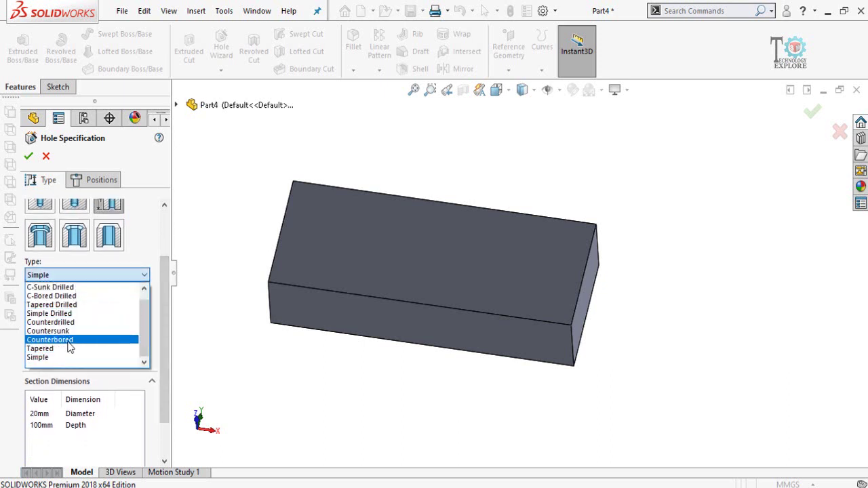
pyautogui.click(68, 341)
# Step: Set the counterbored hole's diameter to 15 mm, the counterbore diameter to 30 mm and the counterbore depth to 5 mm
pyautogui.scroll(-2, 58, 380)
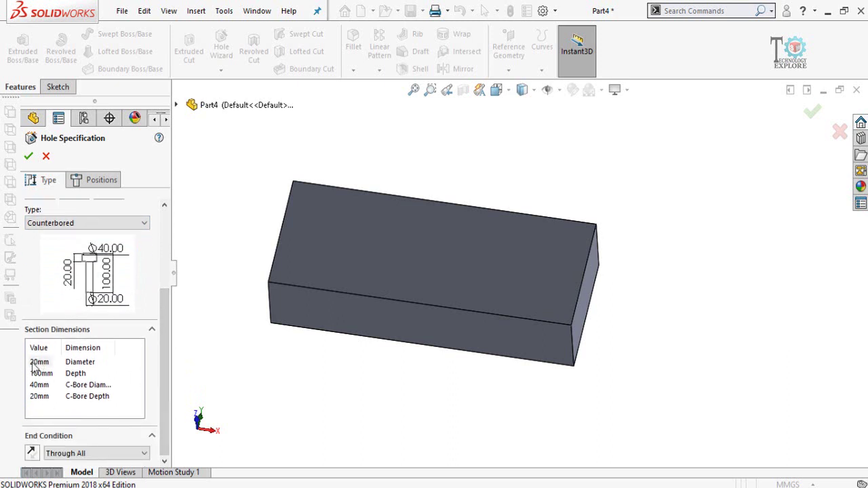
pyautogui.doubleClick(39, 362)
pyautogui.write('15')
pyautogui.press('Return')
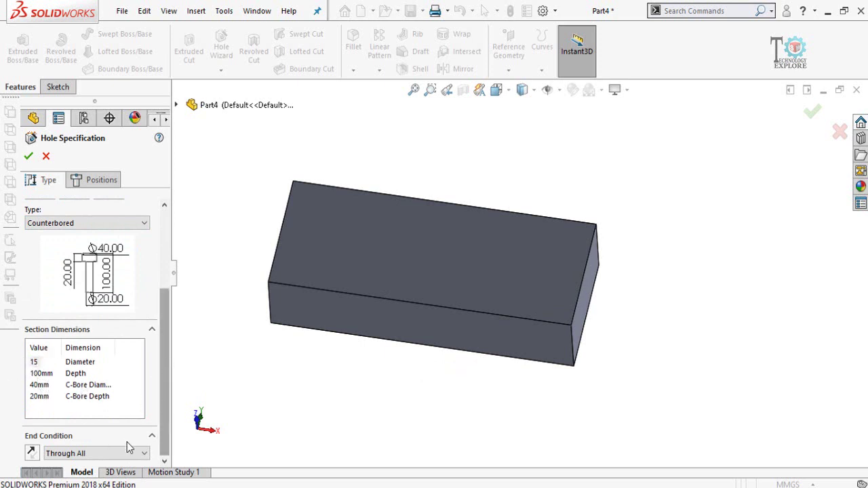
pyautogui.doubleClick(37, 385)
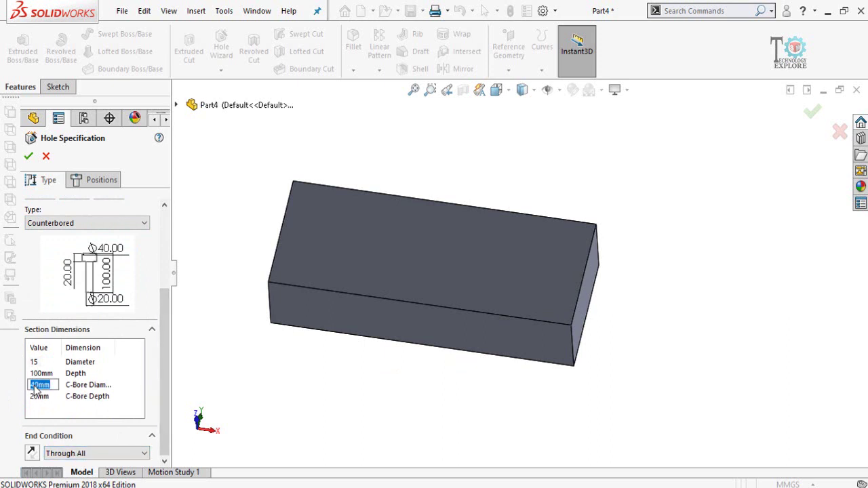
pyautogui.write('30')
pyautogui.doubleClick(33, 397)
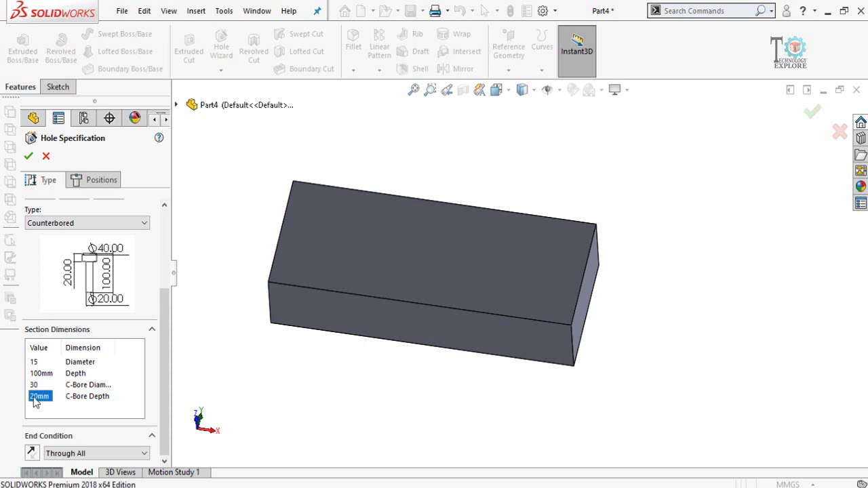
pyautogui.click(35, 398)
pyautogui.write('5')
pyautogui.click(65, 402)
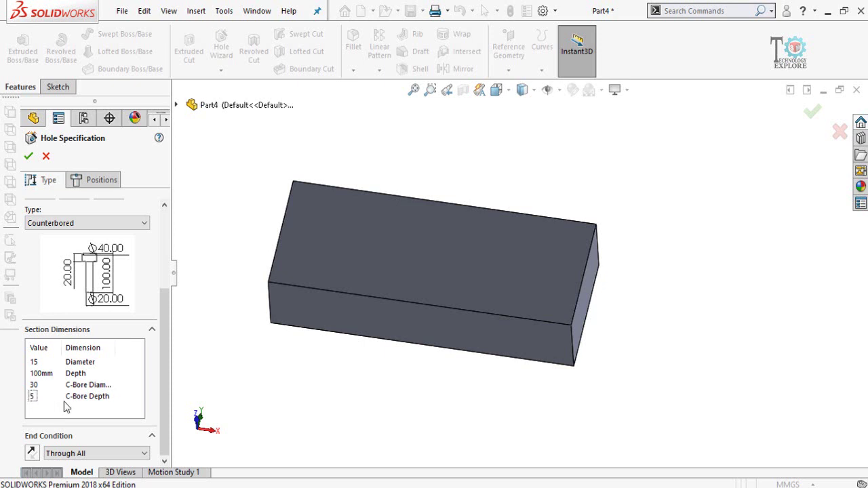
# Step: Place two counterbored holes side by side on the block's large face opposite the sketch plane and view that face straight on
pyautogui.click(90, 185)
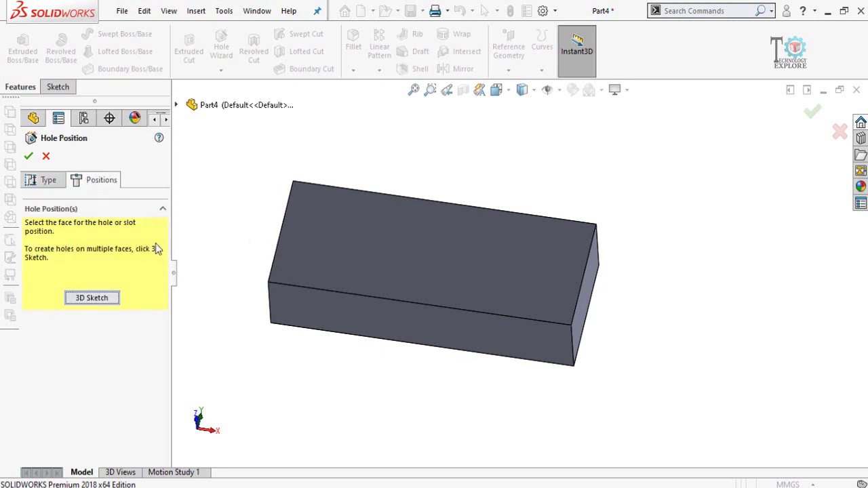
pyautogui.click(316, 247)
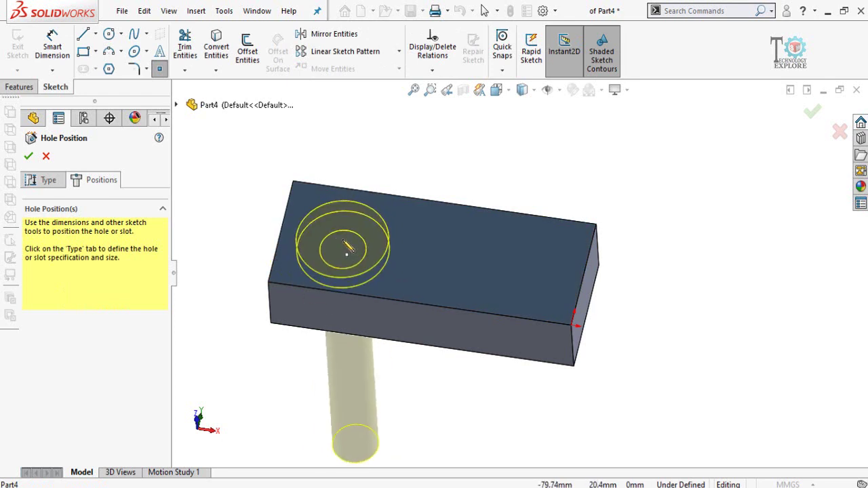
pyautogui.click(343, 239)
pyautogui.click(479, 260)
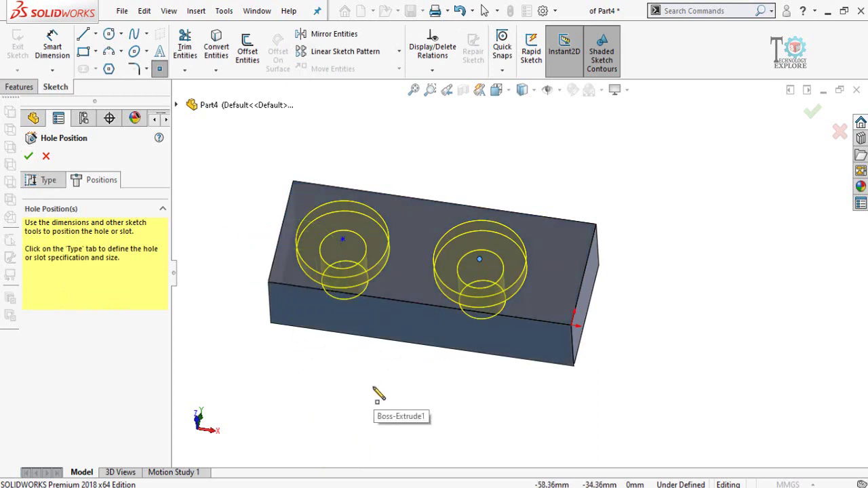
pyautogui.hotkey('ctrl', '8')
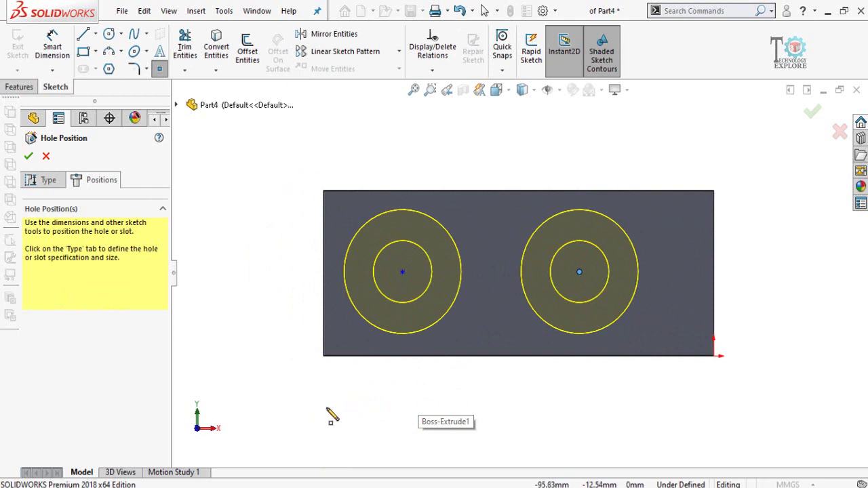
pyautogui.press('Escape')
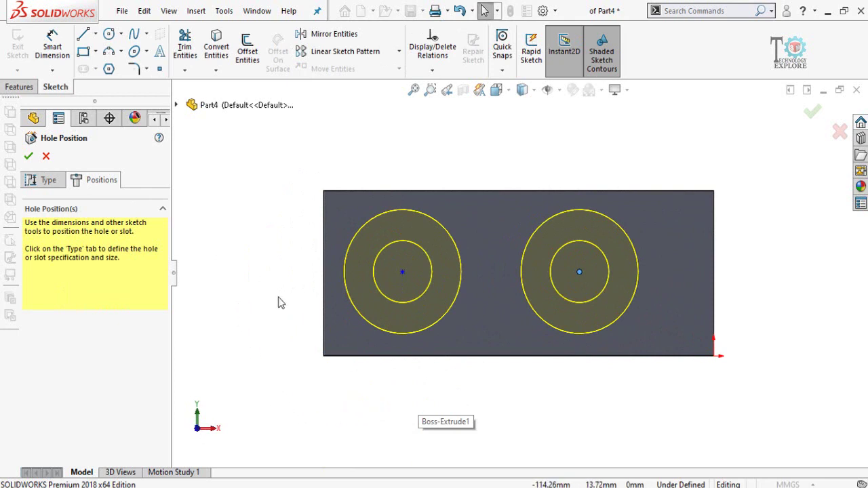
# Step: Add a horizontal relation between both hole centres and the midpoint of the block's left short edge
pyautogui.click(401, 274)
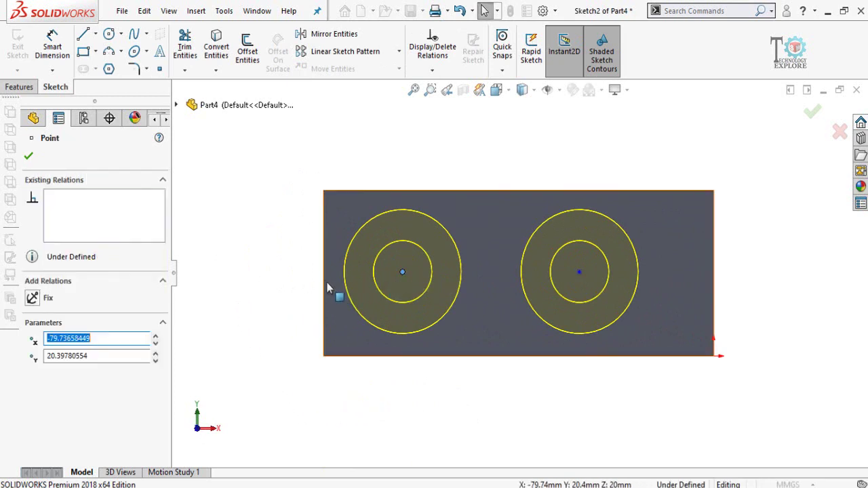
pyautogui.keyDown('ctrl'); pyautogui.click(579, 273); pyautogui.keyUp('ctrl')
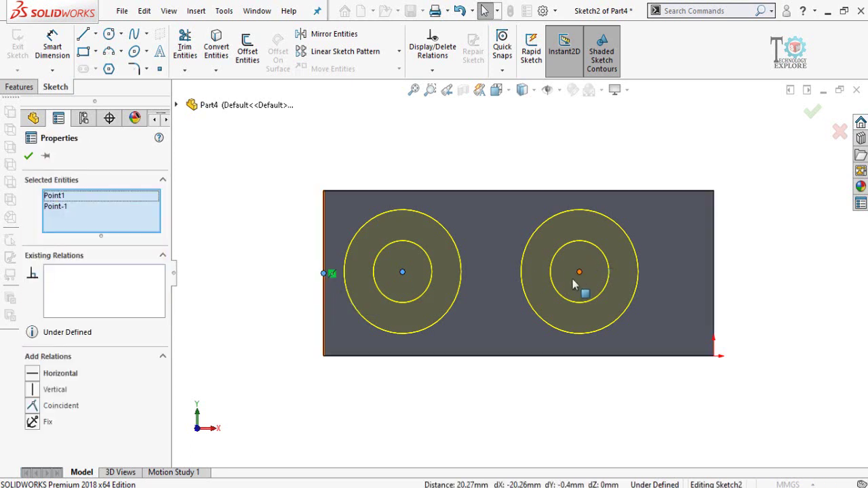
pyautogui.keyDown('ctrl'); pyautogui.click(579, 274); pyautogui.keyUp('ctrl')
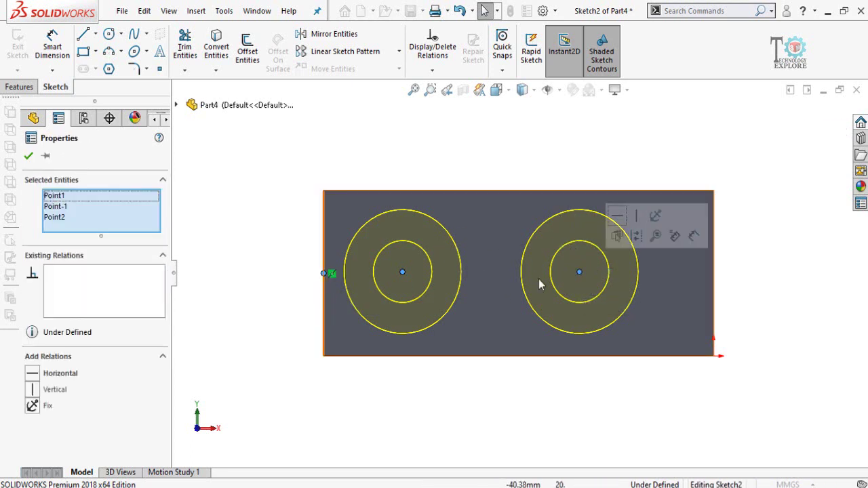
pyautogui.click(622, 217)
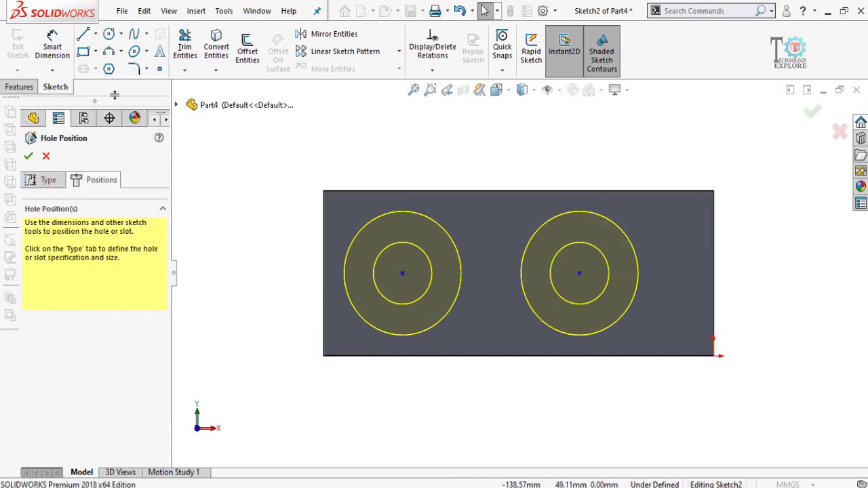
# Step: Sketch a construction centreline connecting the centre points of the two holes
pyautogui.click(95, 34)
pyautogui.click(112, 66)
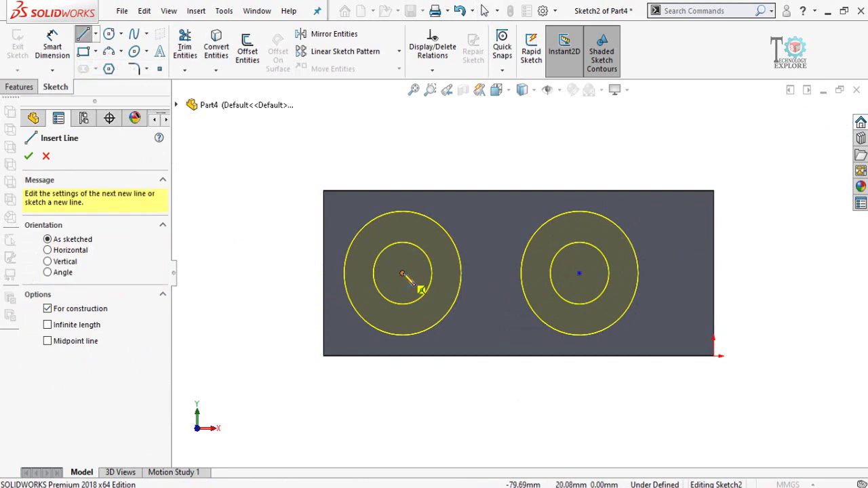
pyautogui.click(402, 273)
pyautogui.click(580, 273)
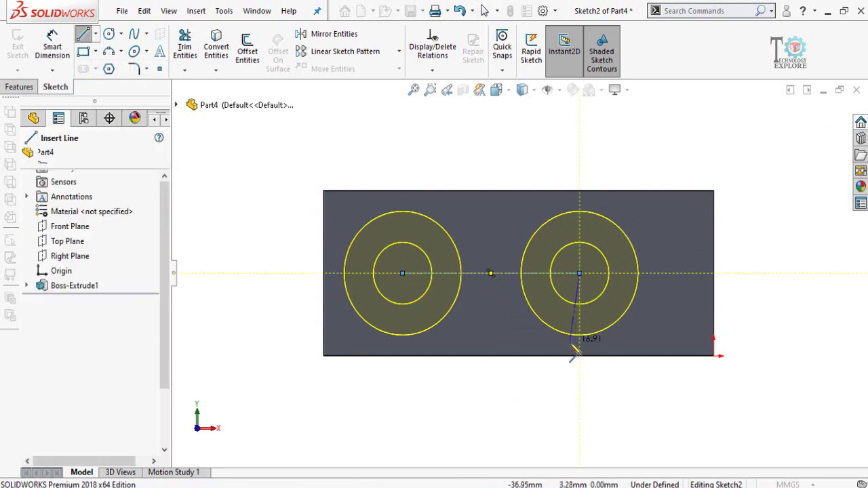
pyautogui.press('Escape')
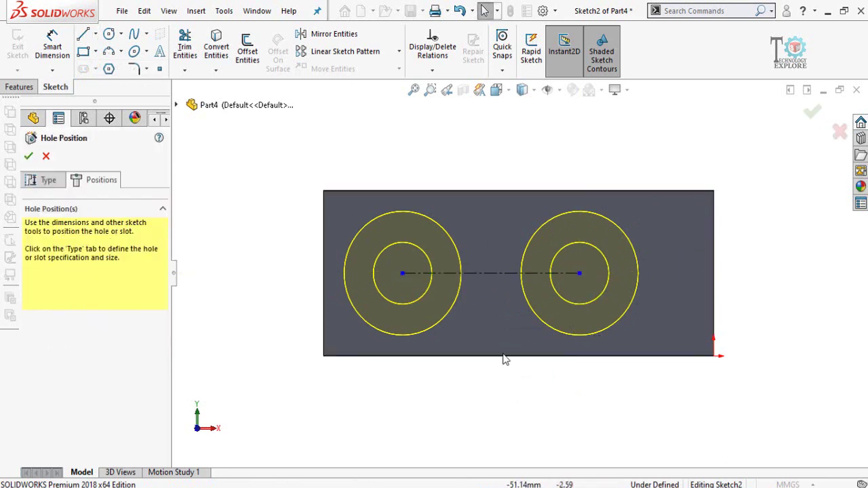
# Step: Add a vertical relation between the centreline's midpoint and the midpoint of the block's lower long edge
pyautogui.click(492, 274)
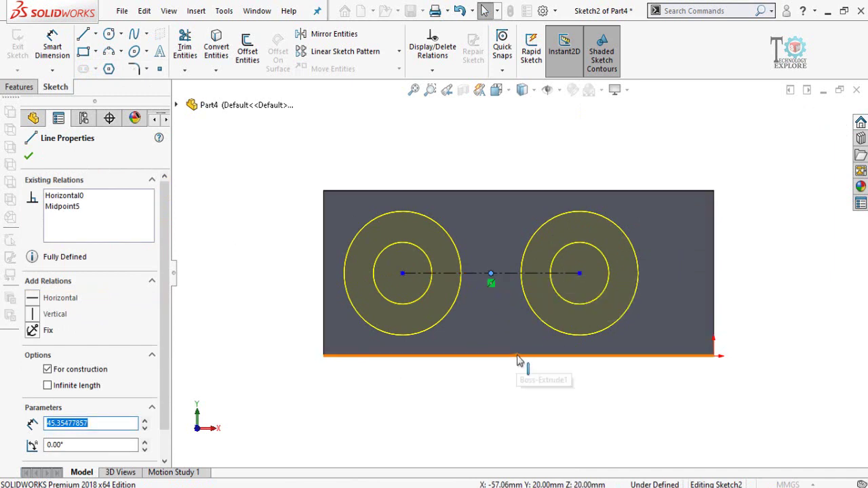
pyautogui.keyDown('ctrl'); pyautogui.click(519, 357); pyautogui.keyUp('ctrl')
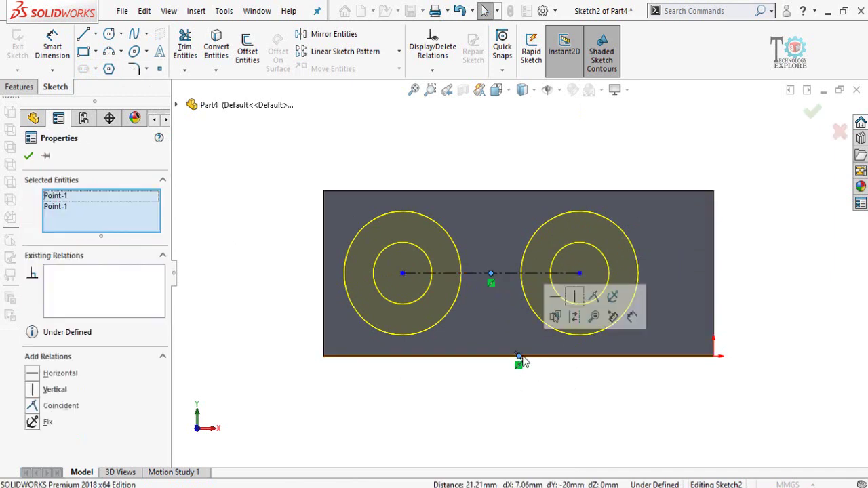
pyautogui.click(575, 298)
pyautogui.press('Escape')
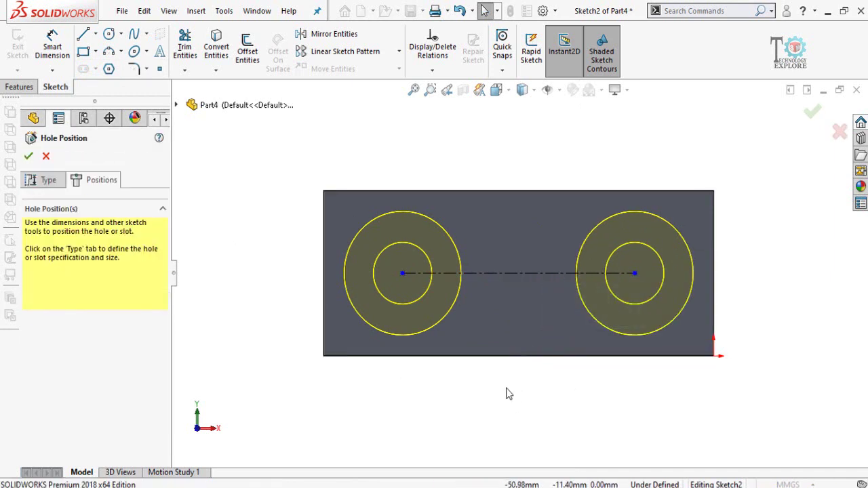
# Step: Dimension the centreline between the hole centres to 55 mm and finish the counterbored hole feature
pyautogui.moveTo(486, 405); pyautogui.dragTo(512, 294, button='right')
pyautogui.click(516, 274)
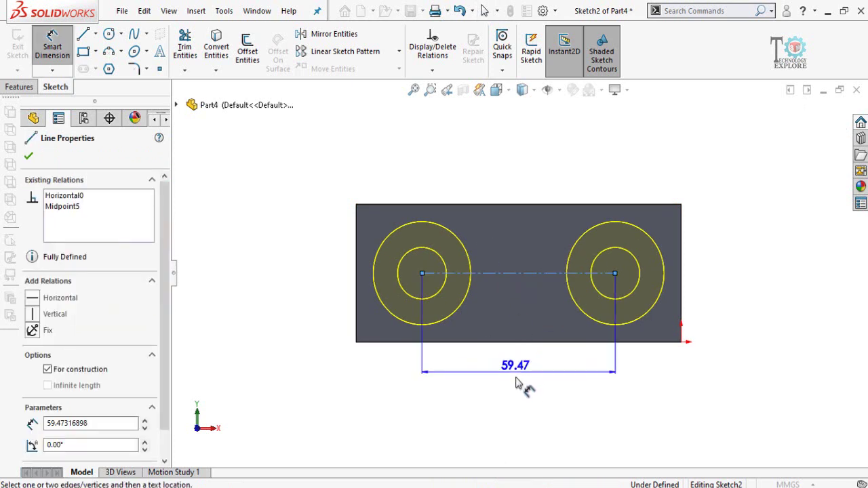
pyautogui.click(515, 384)
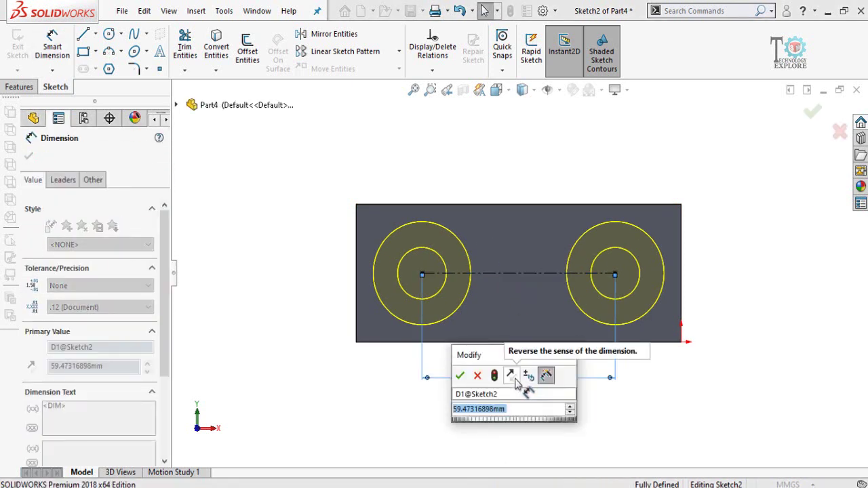
pyautogui.write('55')
pyautogui.press('Return')
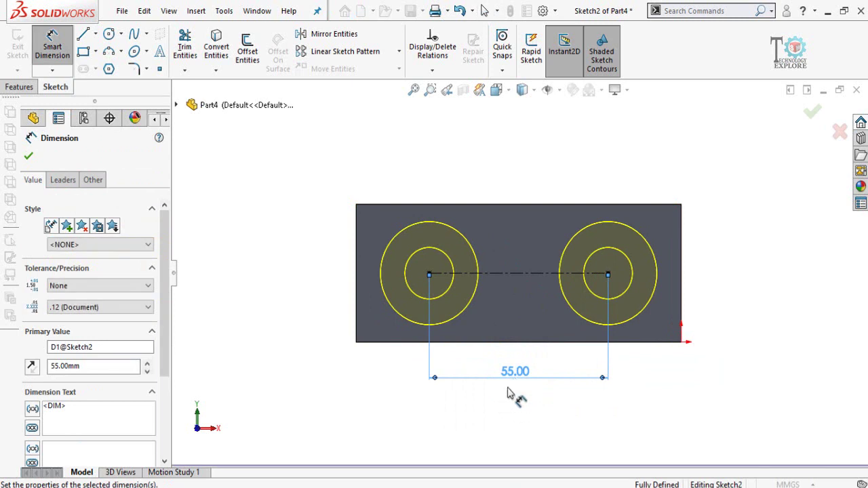
pyautogui.click(520, 409)
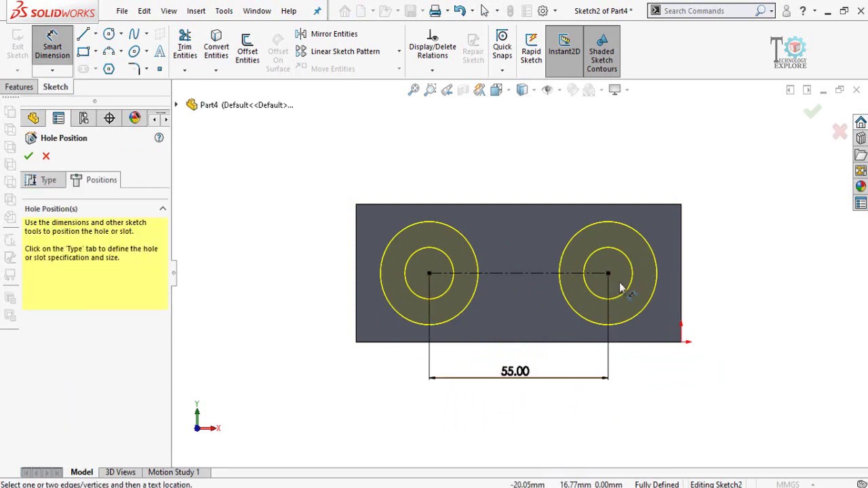
pyautogui.click(808, 118)
pyautogui.moveTo(595, 330); pyautogui.dragTo(574, 380, button='middle')
pyautogui.moveTo(581, 297)
pyautogui.mouseDown(button='middle')
pyautogui.moveTo(494, 201)
pyautogui.moveTo(519, 326)
pyautogui.moveTo(550, 388)
pyautogui.moveTo(532, 397)
pyautogui.moveTo(516, 378)
pyautogui.moveTo(549, 324)
pyautogui.moveTo(606, 362)
pyautogui.moveTo(529, 353)
pyautogui.moveTo(577, 330)
pyautogui.moveTo(571, 314)
pyautogui.mouseUp(button='middle')
pyautogui.scroll(-3, 615, 287)
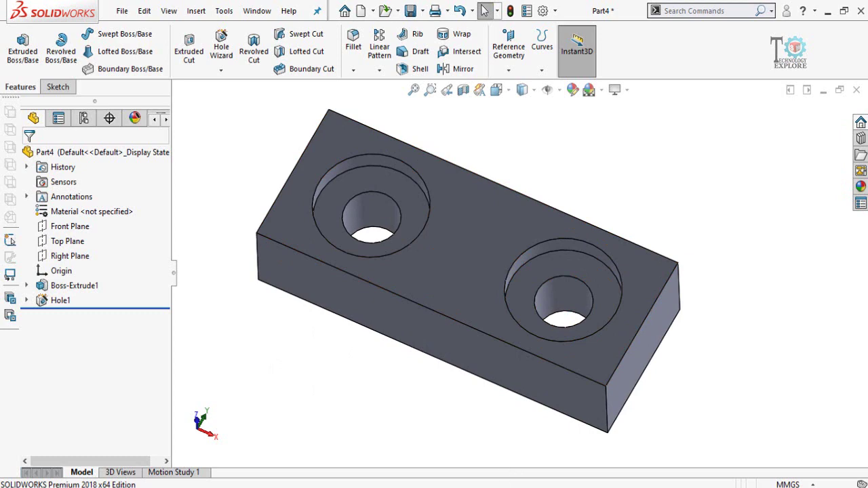
pyautogui.hotkey('alt', 'Tab')
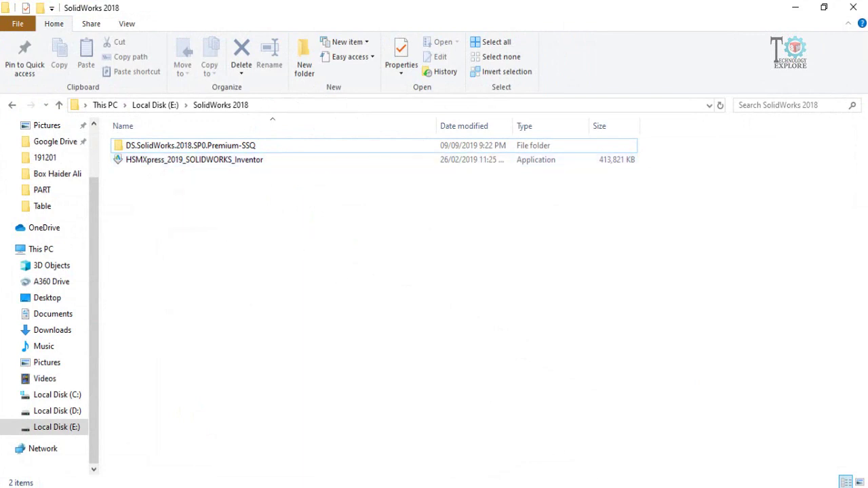
pyautogui.moveTo(515, 487)
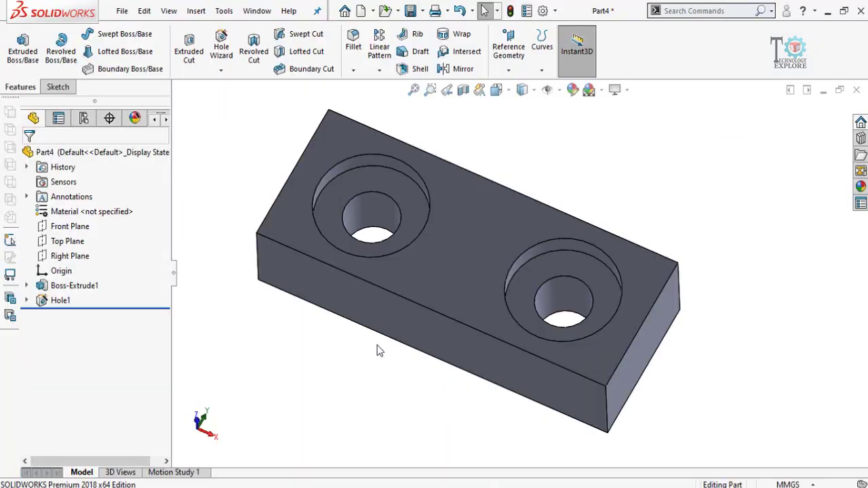
pyautogui.scroll(2, 379, 351)
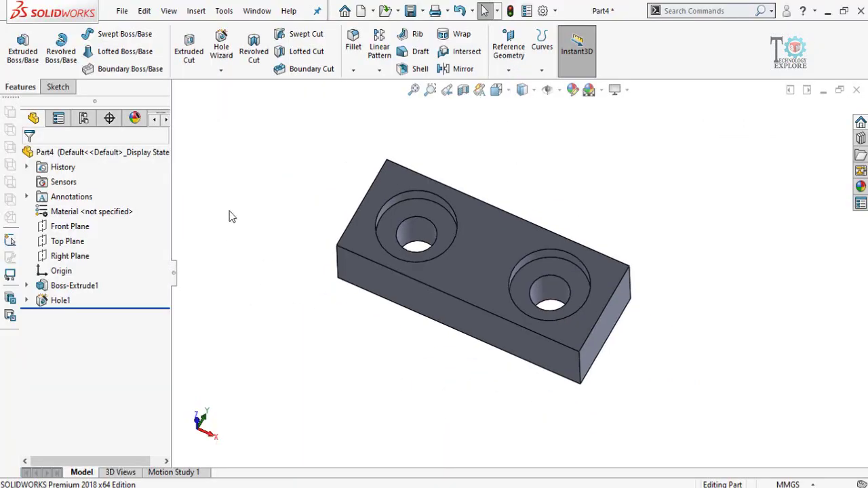
# Step: Enable the CAM command set in the CommandManager and display its tools
pyautogui.rightClick(59, 91)
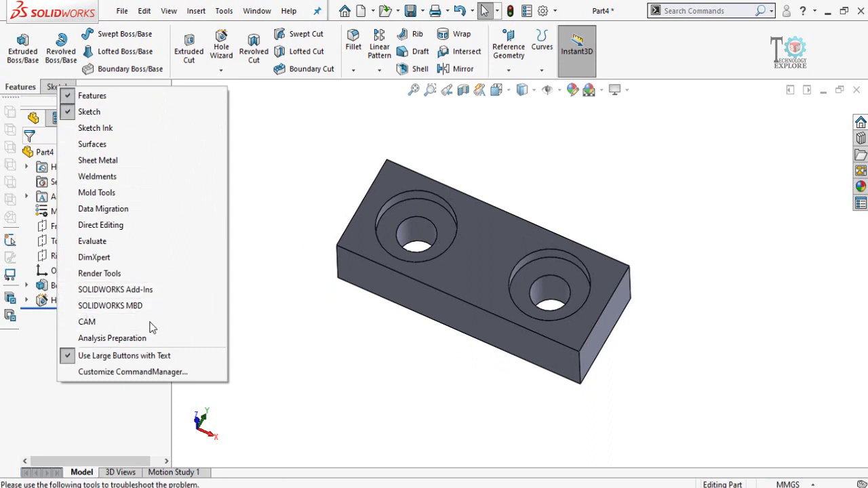
pyautogui.click(88, 322)
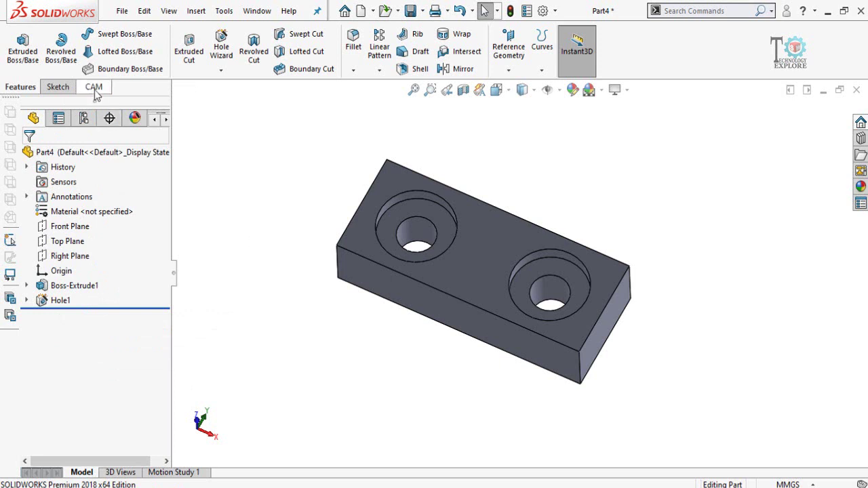
pyautogui.click(93, 89)
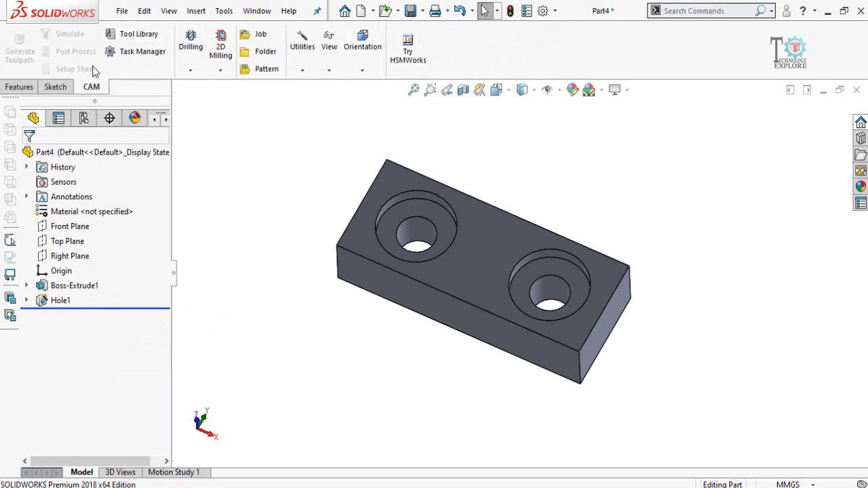
# Step: Create a new CAM job for the block and set its type to Milling
pyautogui.moveTo(300, 194); pyautogui.dragTo(306, 157, button='middle')
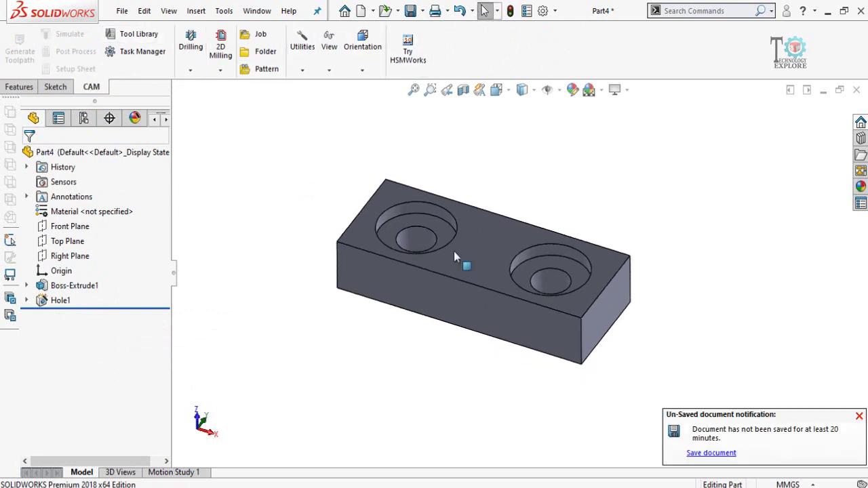
pyautogui.scroll(-2, 657, 295)
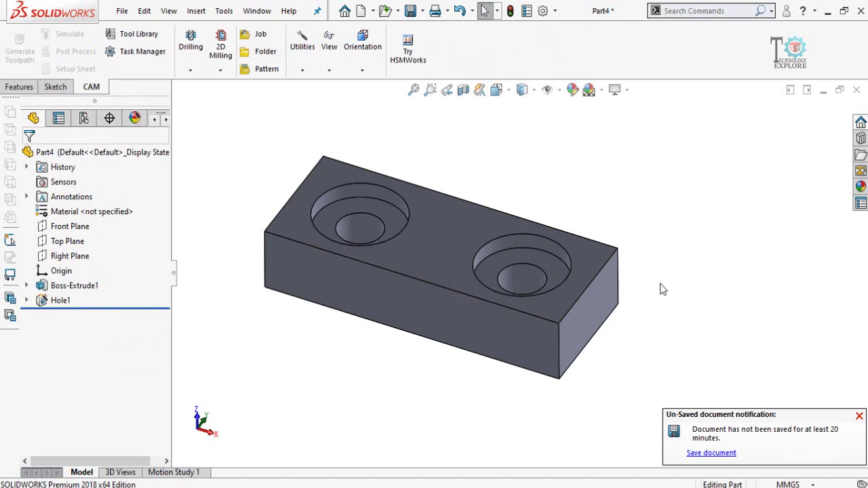
pyautogui.moveTo(423, 218); pyautogui.dragTo(413, 230, button='middle')
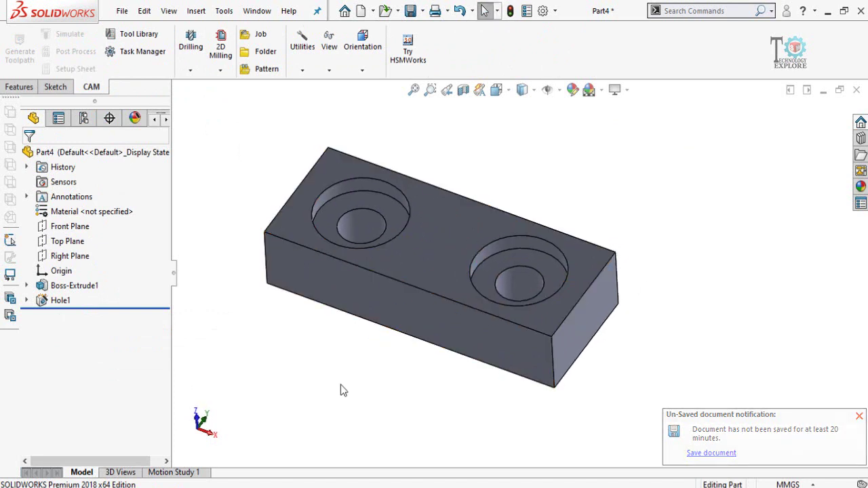
pyautogui.moveTo(251, 277); pyautogui.dragTo(245, 260, button='middle')
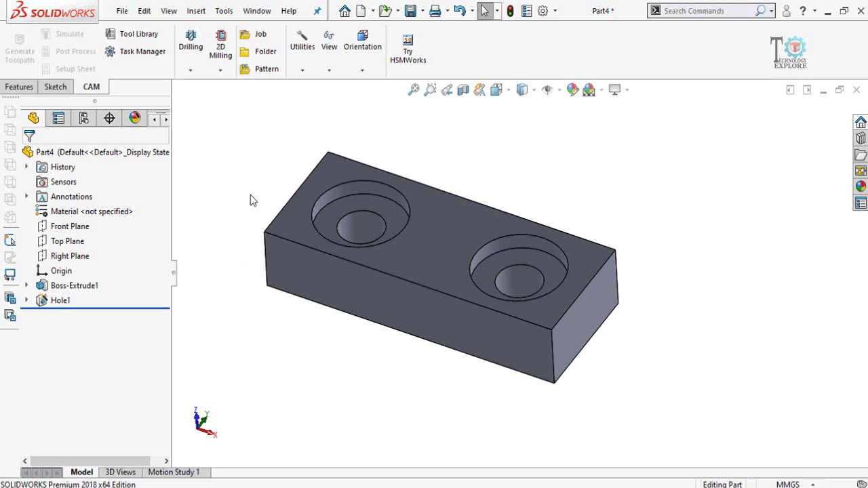
pyautogui.click(260, 39)
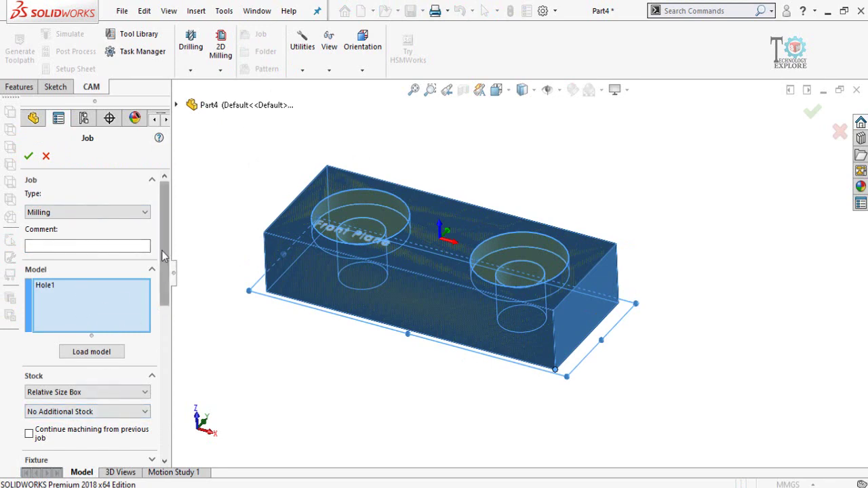
pyautogui.moveTo(163, 255)
pyautogui.mouseDown()
pyautogui.moveTo(163, 404)
pyautogui.moveTo(164, 244)
pyautogui.mouseUp()
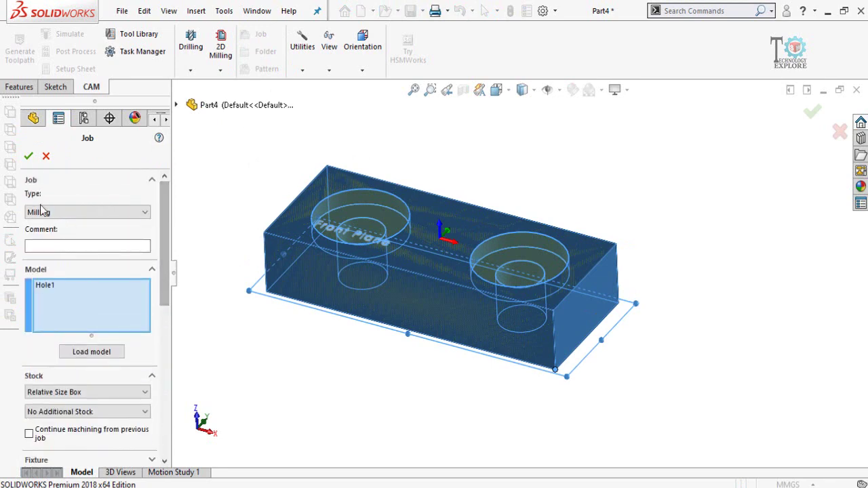
pyautogui.click(47, 214)
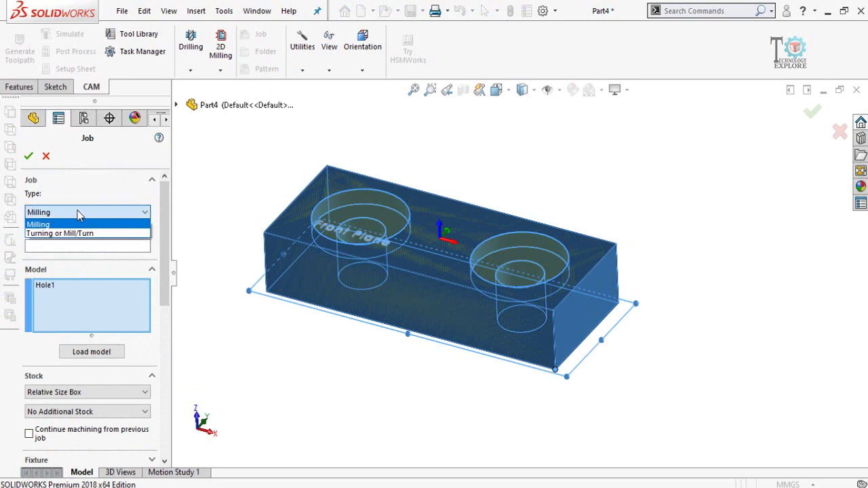
pyautogui.moveTo(48, 215)
pyautogui.click(45, 225)
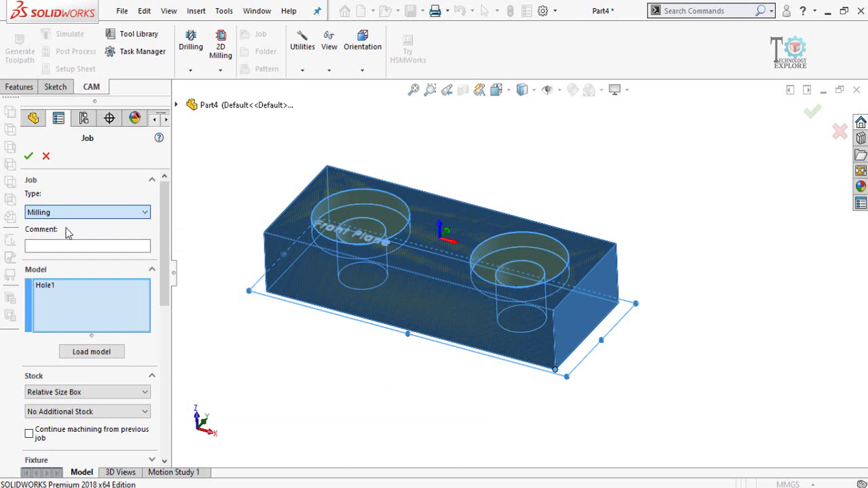
# Step: Clear the job's model selection and pick the block body as the model to machine
pyautogui.moveTo(168, 219); pyautogui.dragTo(169, 230)
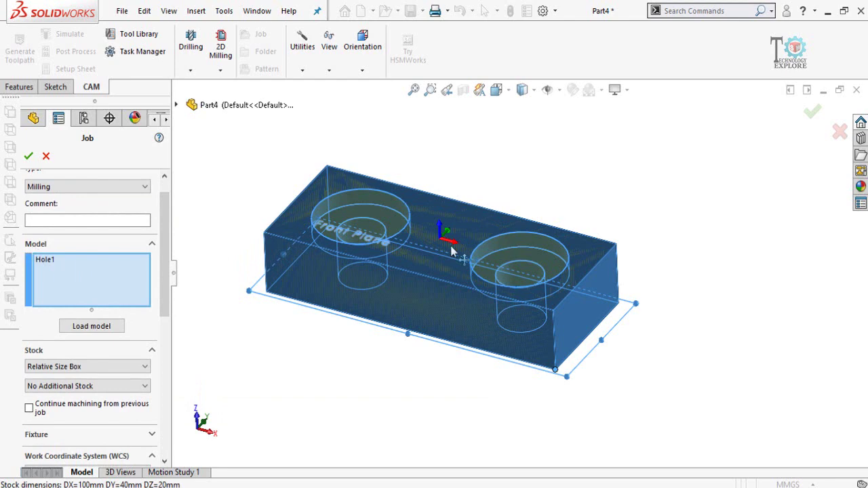
pyautogui.rightClick(102, 277)
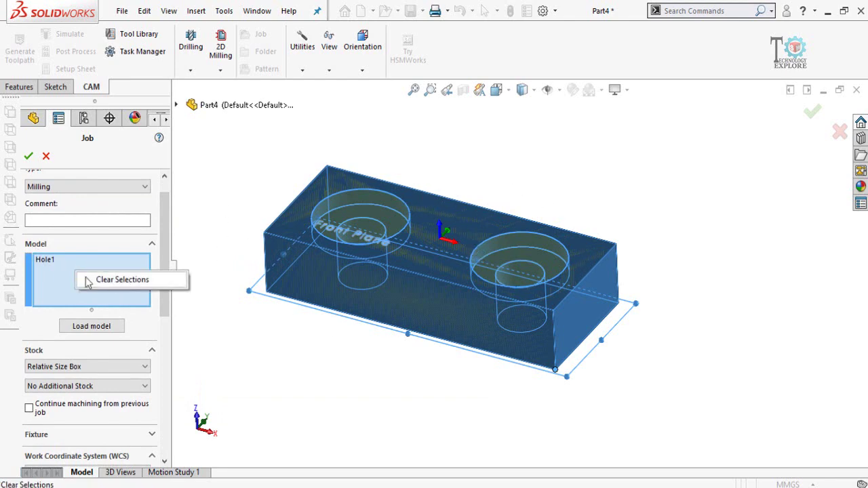
pyautogui.click(88, 279)
pyautogui.click(462, 239)
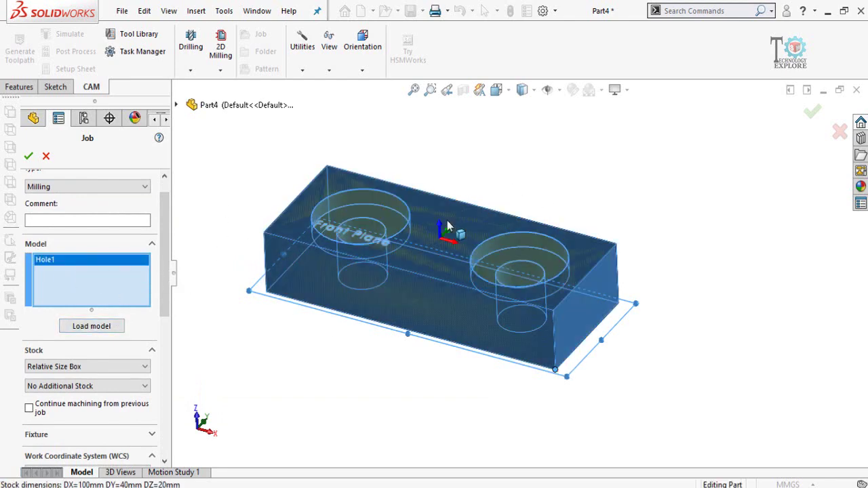
pyautogui.moveTo(402, 289); pyautogui.dragTo(383, 351, button='middle')
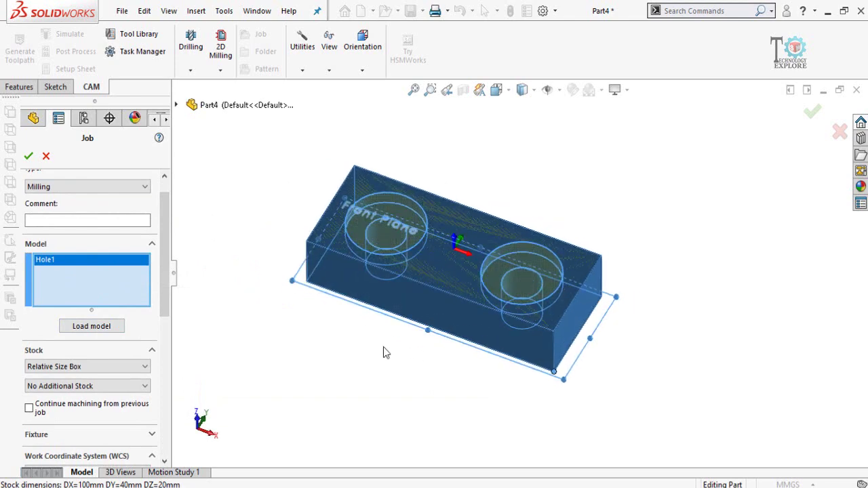
pyautogui.scroll(-3, 163, 295)
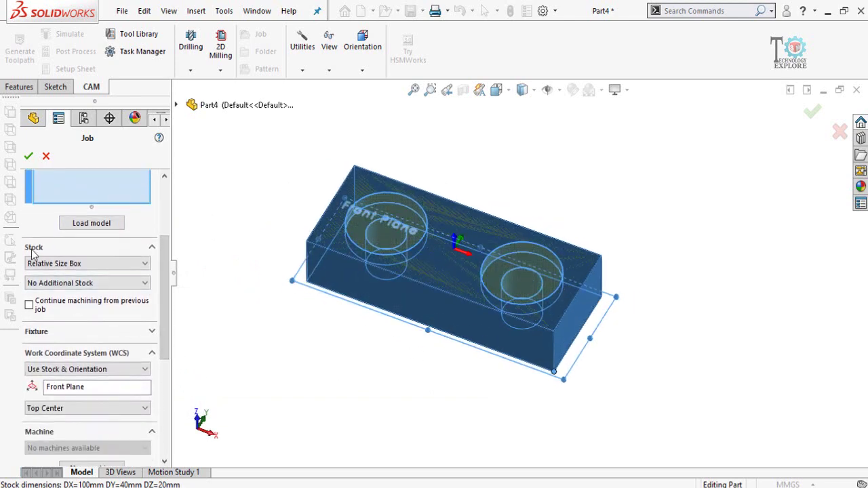
pyautogui.moveTo(372, 387); pyautogui.dragTo(364, 341, button='middle')
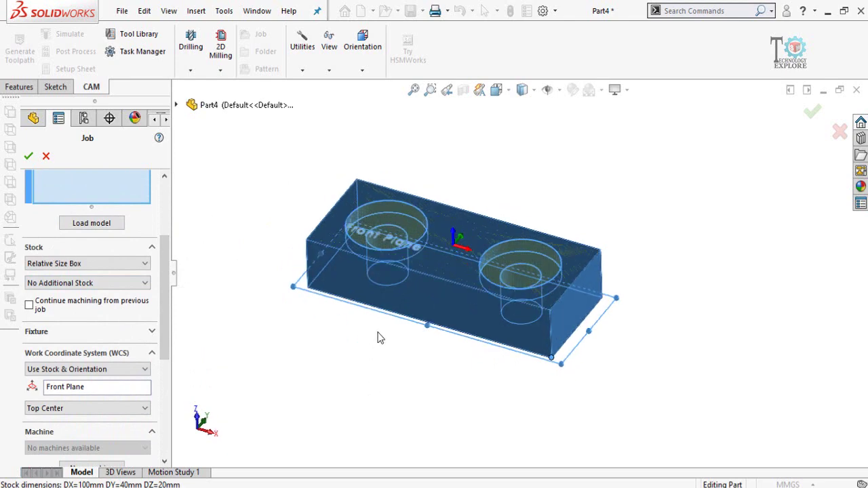
# Step: Try Fixed Size Box as the job's stock type and return to Relative Size Box with No Additional Stock
pyautogui.moveTo(459, 301); pyautogui.dragTo(397, 246, button='middle')
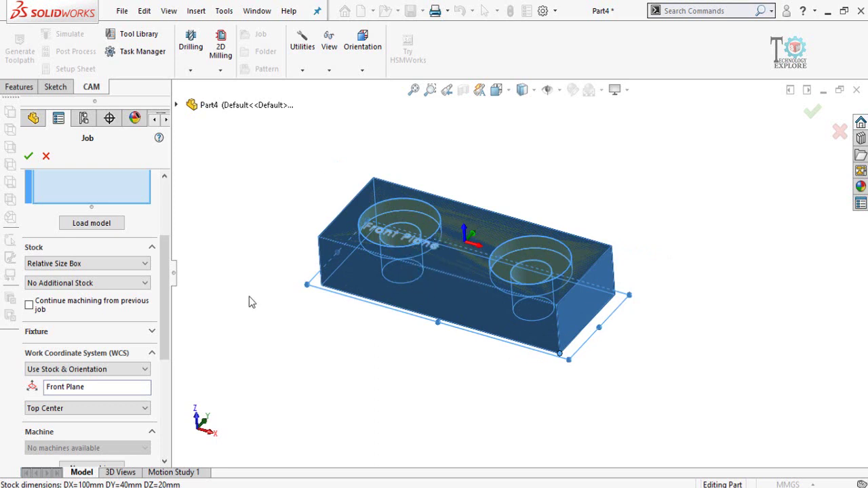
pyautogui.click(57, 264)
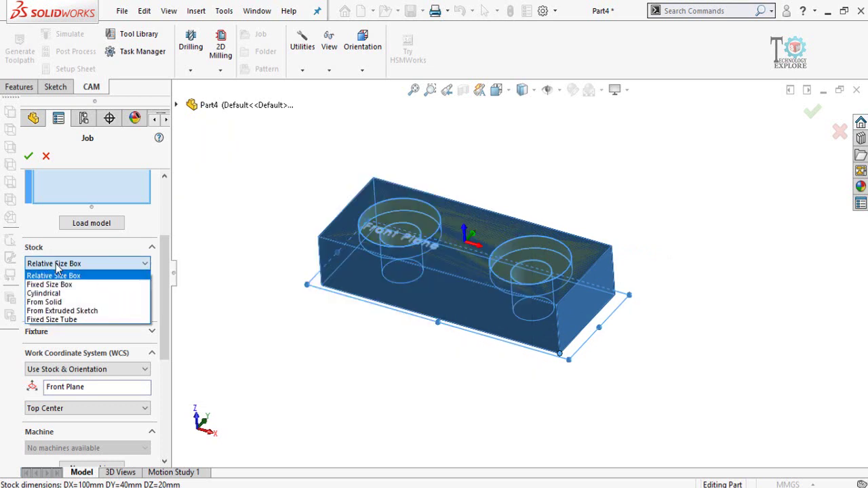
pyautogui.click(84, 285)
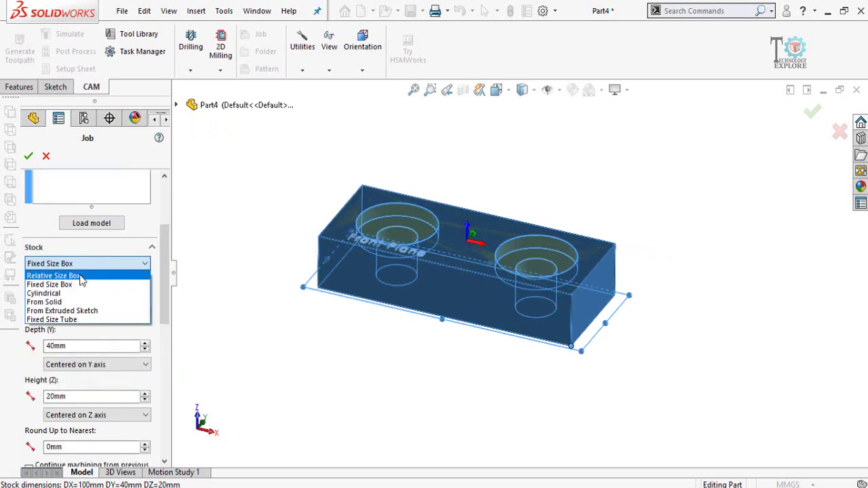
pyautogui.click(46, 276)
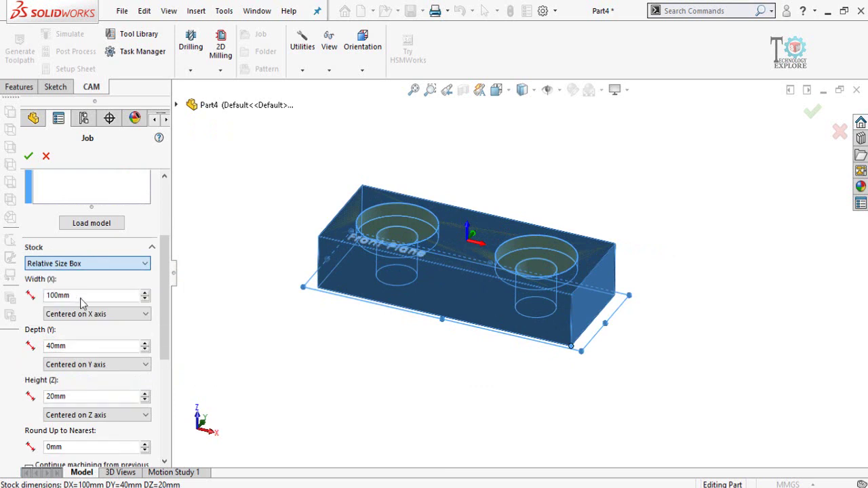
pyautogui.click(54, 283)
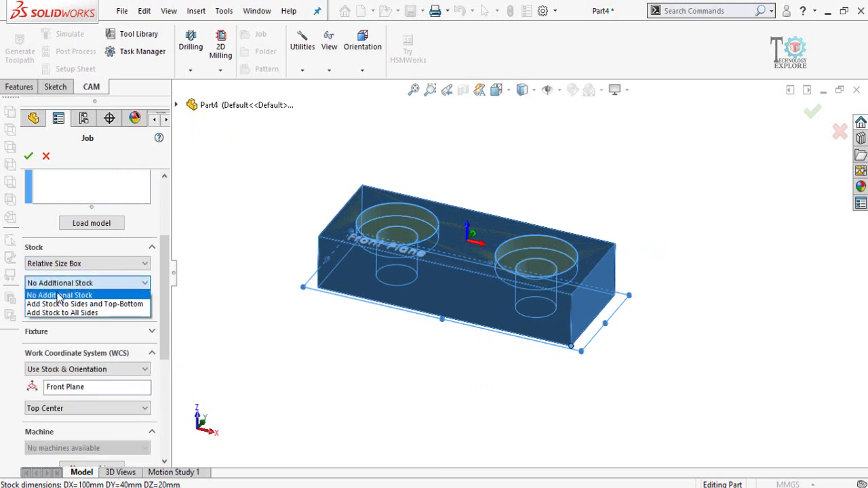
pyautogui.click(57, 292)
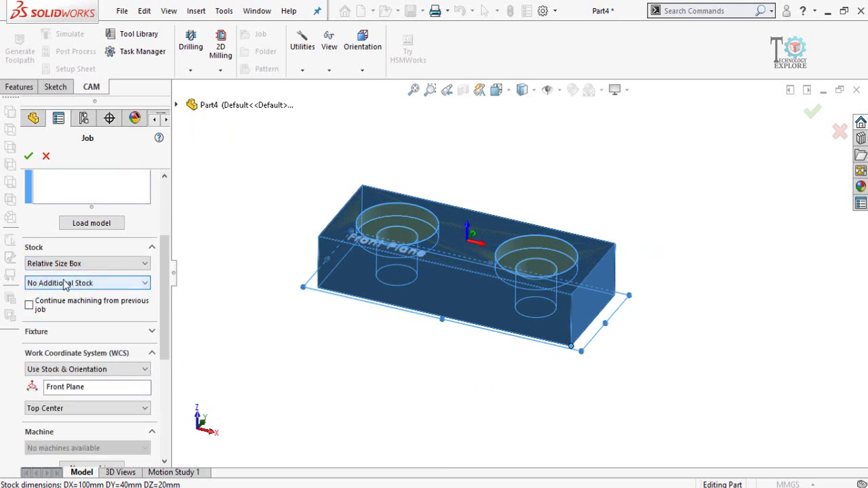
# Step: Choose Add Stock to All Sides for the stock and set the +X and -X offsets to 5 mm
pyautogui.click(57, 283)
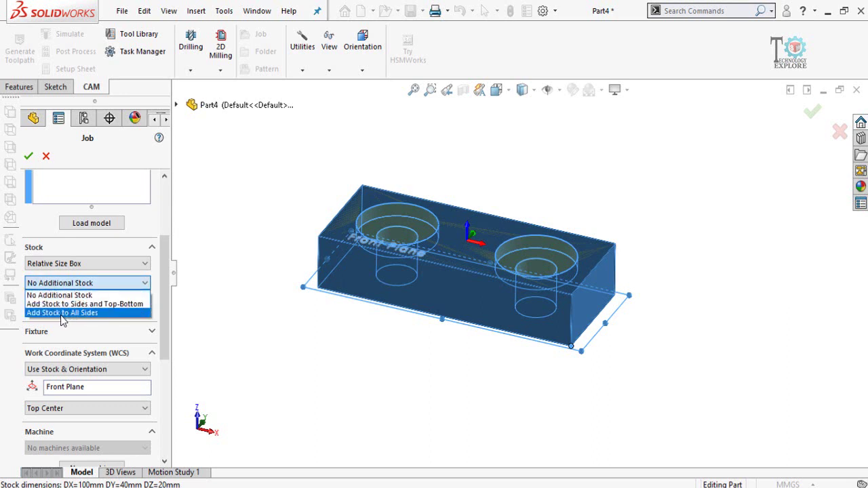
pyautogui.click(61, 314)
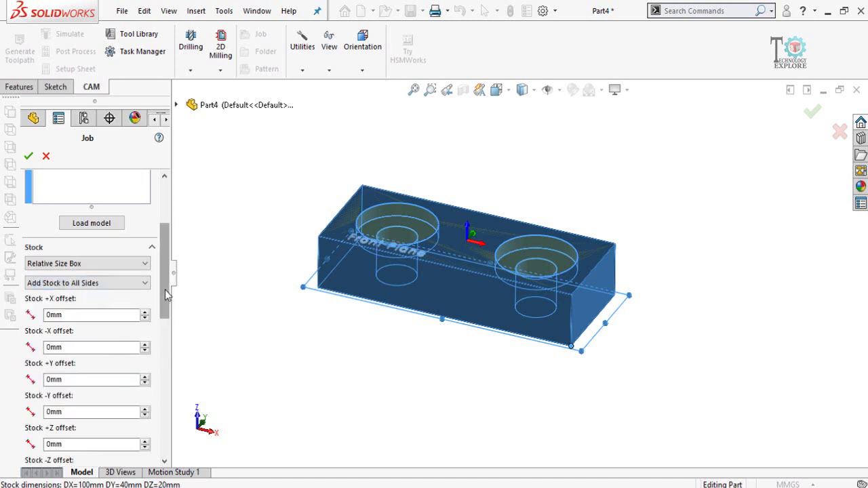
pyautogui.scroll(-3, 166, 312)
pyautogui.scroll(-1, 166, 311)
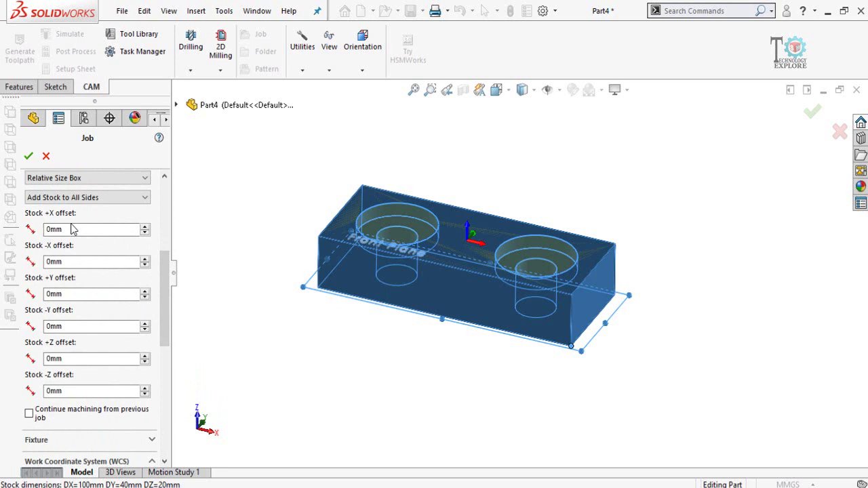
pyautogui.doubleClick(66, 230)
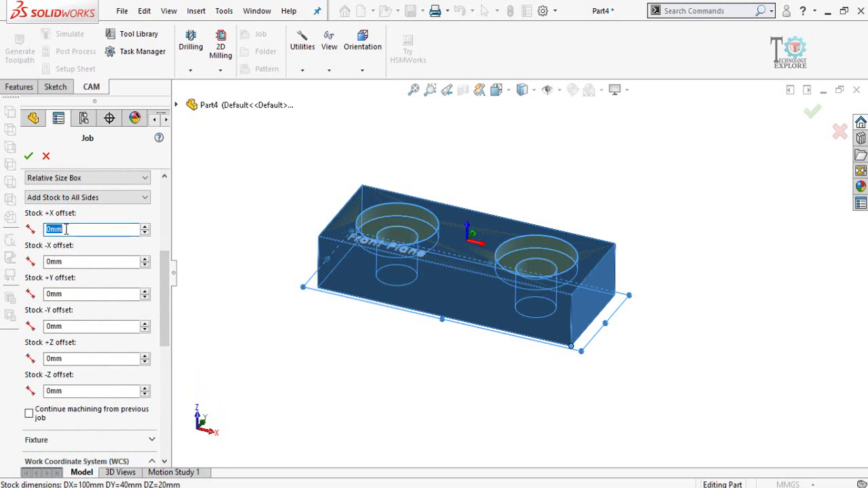
pyautogui.write('5')
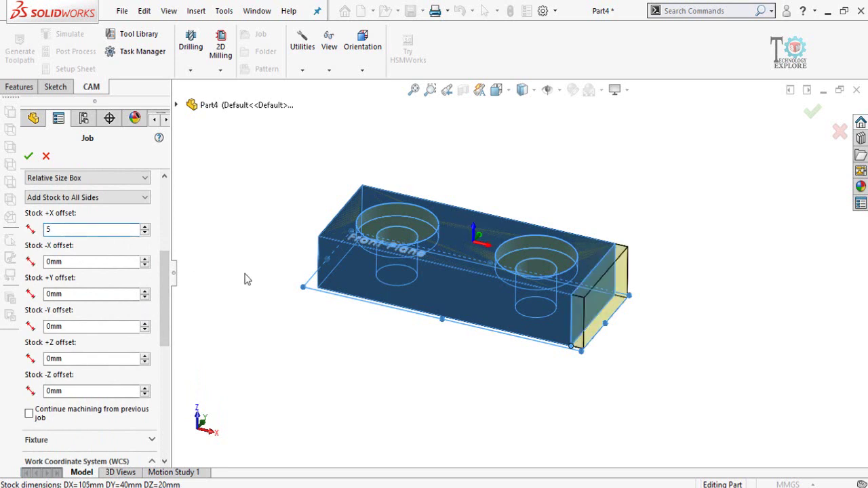
pyautogui.click(232, 285)
pyautogui.moveTo(305, 222); pyautogui.dragTo(308, 273, button='middle')
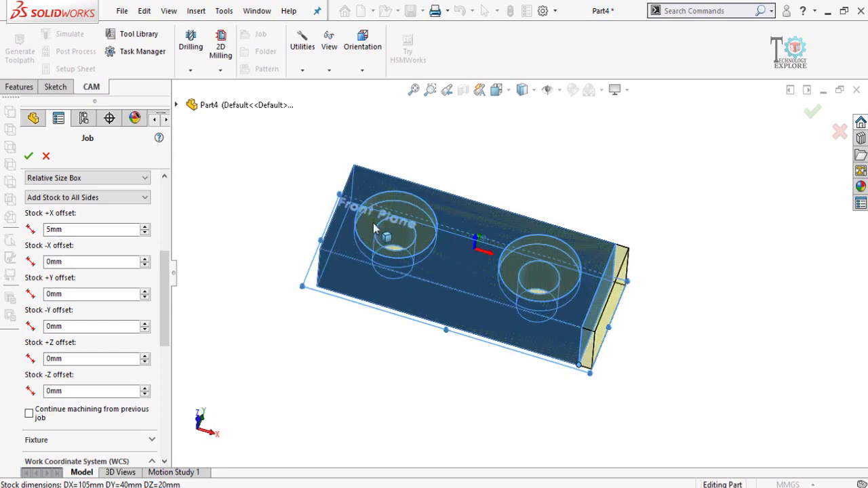
pyautogui.moveTo(373, 223); pyautogui.dragTo(353, 227, button='middle')
pyautogui.moveTo(83, 259); pyautogui.dragTo(18, 264)
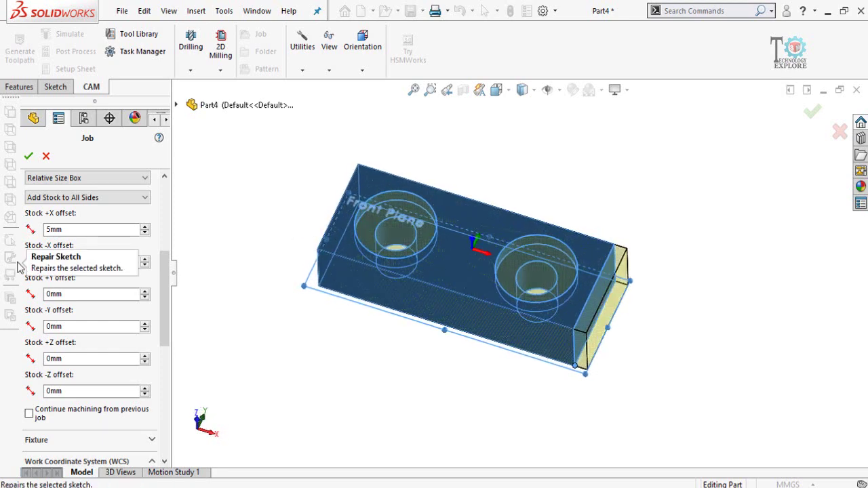
pyautogui.write('5')
pyautogui.click(247, 283)
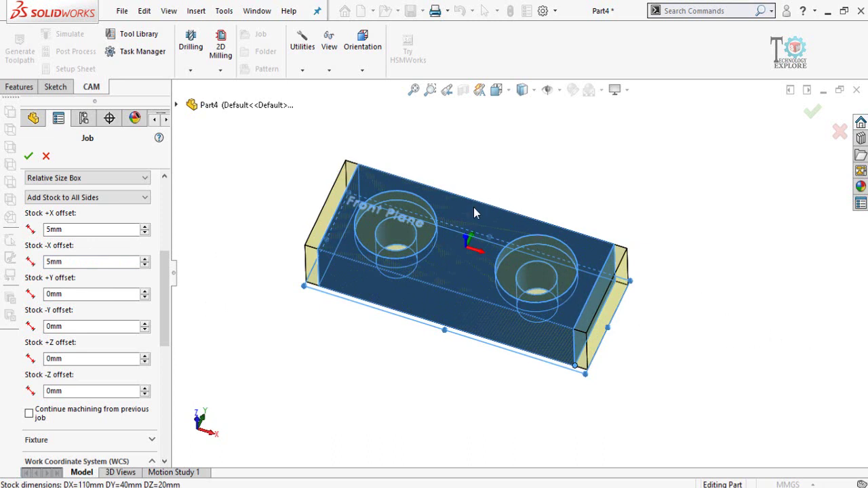
# Step: Set the stock's +Y and -Y offsets to 5 mm each
pyautogui.doubleClick(65, 293)
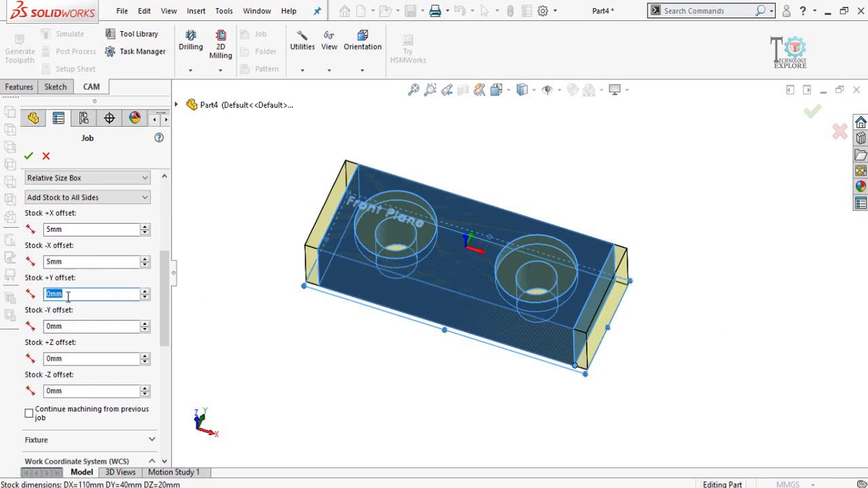
pyautogui.write('5')
pyautogui.press('Tab')
pyautogui.write('5')
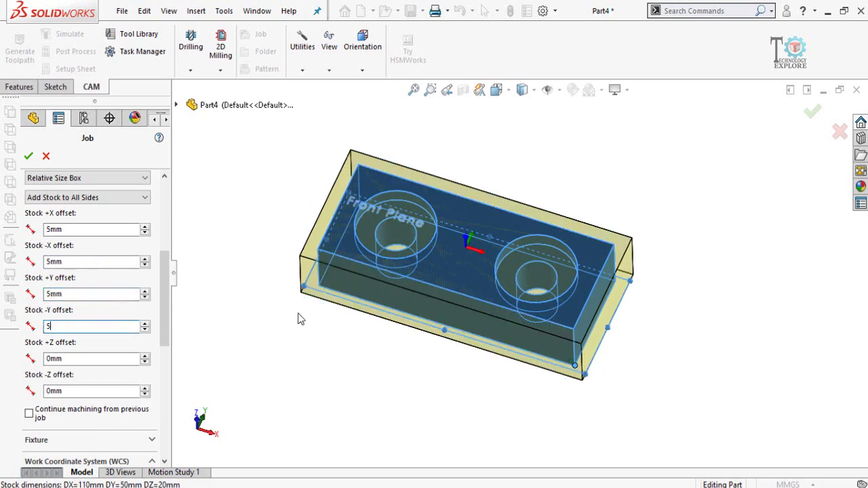
# Step: Set the stock's +Z offset above the block to 2 mm
pyautogui.moveTo(306, 321); pyautogui.dragTo(288, 252, button='middle')
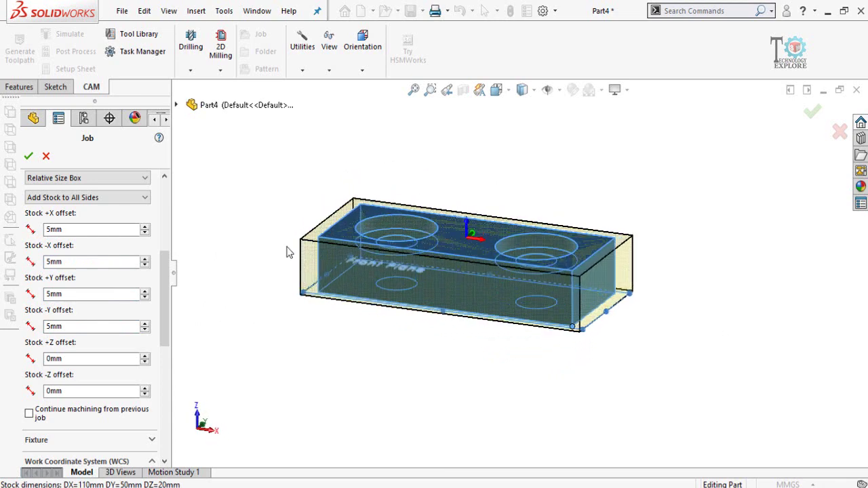
pyautogui.moveTo(257, 279); pyautogui.dragTo(279, 246, button='middle')
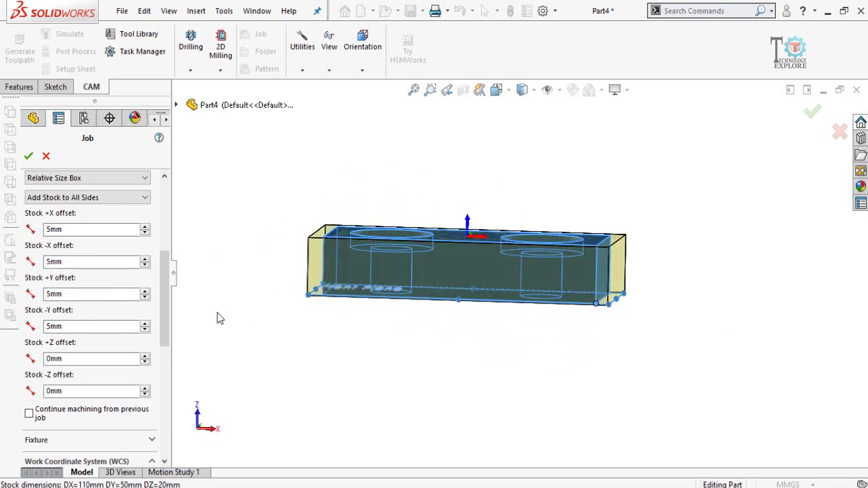
pyautogui.doubleClick(71, 359)
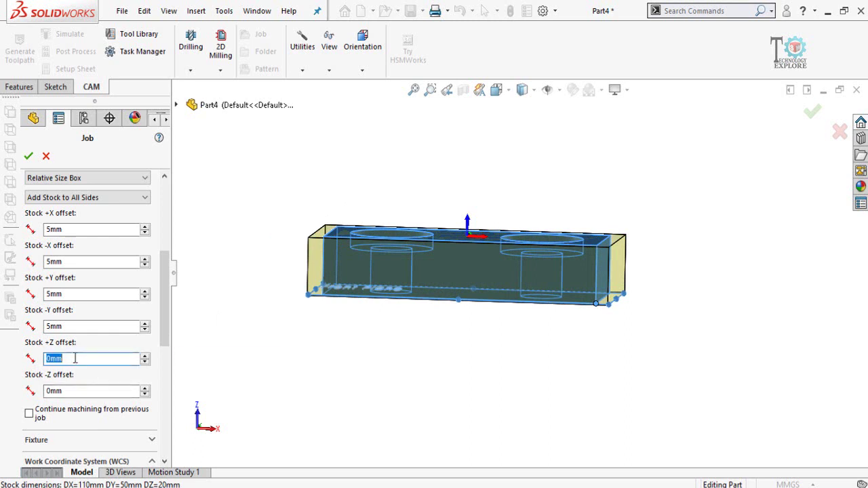
pyautogui.moveTo(250, 333); pyautogui.dragTo(250, 359, button='middle')
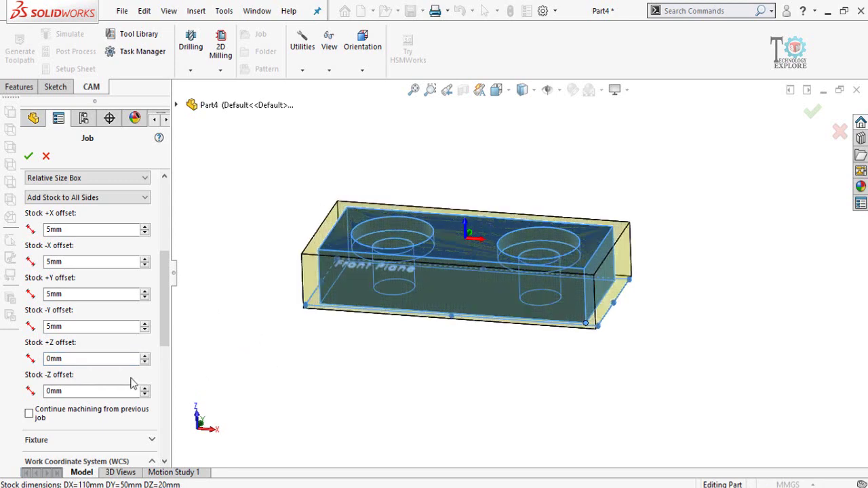
pyautogui.moveTo(76, 358); pyautogui.dragTo(37, 359)
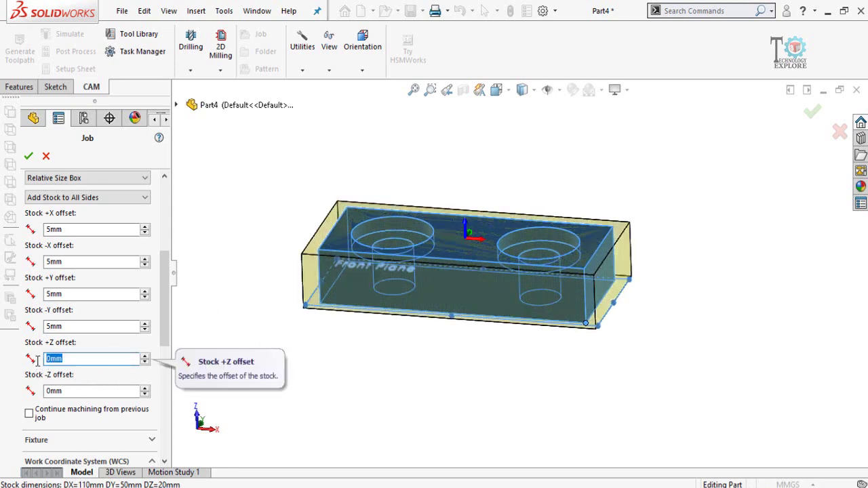
pyautogui.write('5')
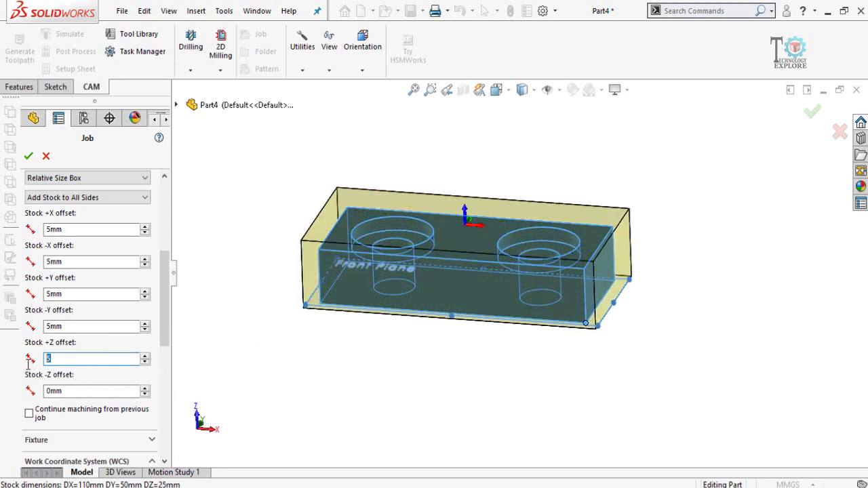
pyautogui.write('2mm')
# Step: Set the work coordinate system origin to Top Corner 1 of the stock
pyautogui.moveTo(165, 310); pyautogui.dragTo(163, 368)
pyautogui.moveTo(305, 325); pyautogui.dragTo(292, 296, button='middle')
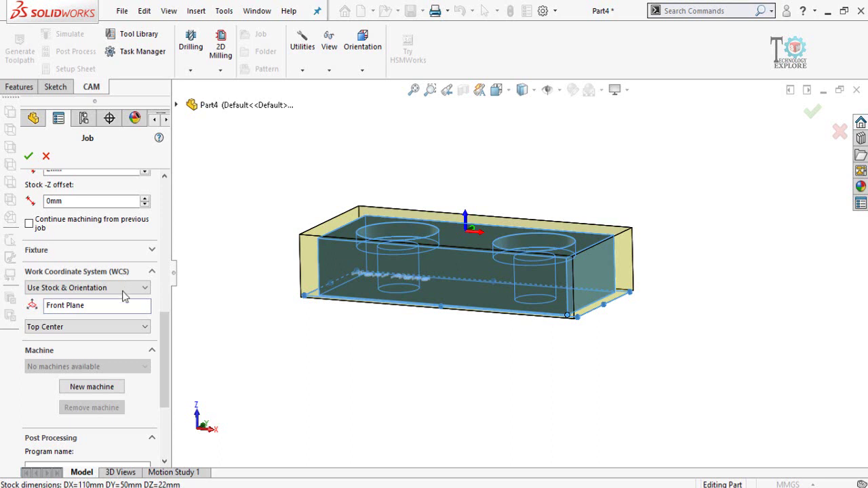
pyautogui.click(81, 305)
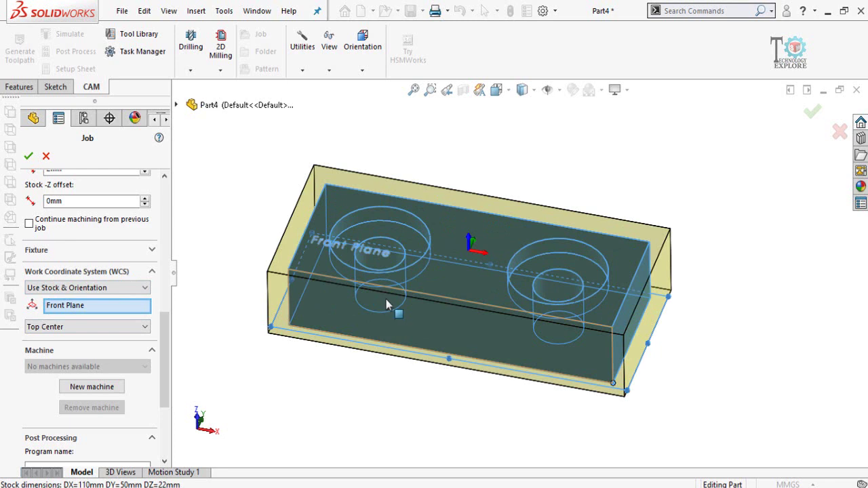
pyautogui.moveTo(383, 384)
pyautogui.mouseDown(button='middle')
pyautogui.moveTo(379, 360)
pyautogui.moveTo(384, 376)
pyautogui.moveTo(358, 348)
pyautogui.moveTo(372, 388)
pyautogui.mouseUp(button='middle')
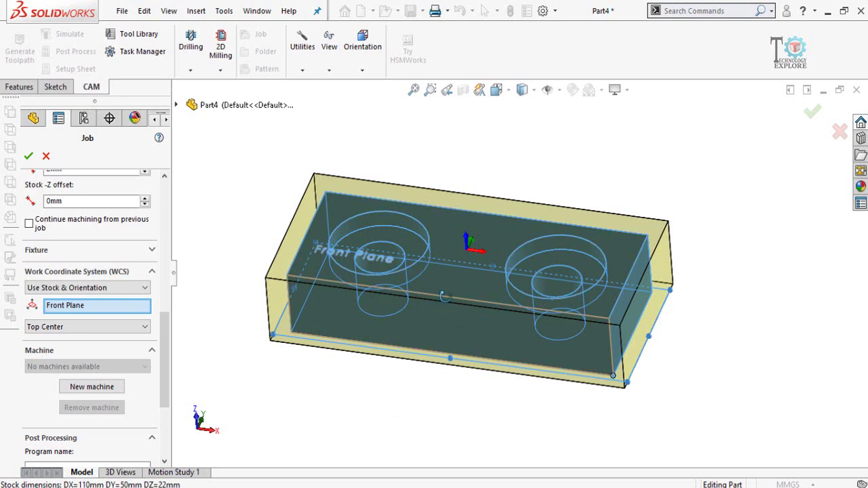
pyautogui.moveTo(442, 296); pyautogui.dragTo(486, 228, button='middle')
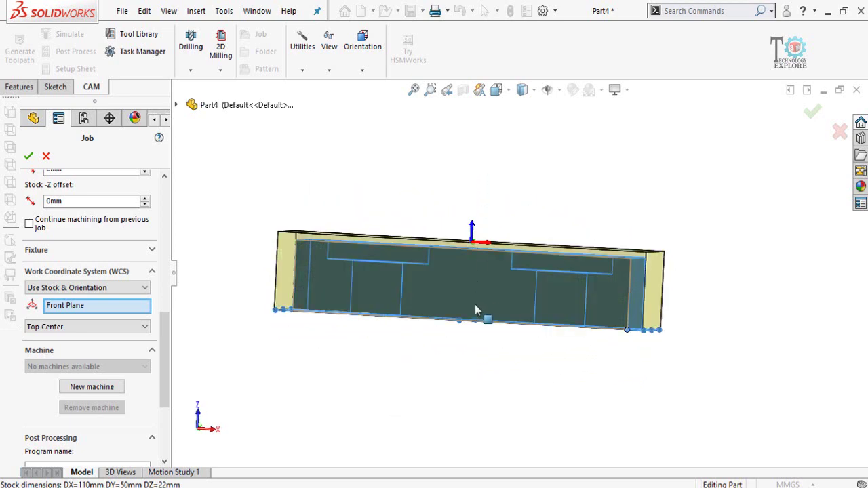
pyautogui.moveTo(478, 190); pyautogui.dragTo(484, 248, button='middle')
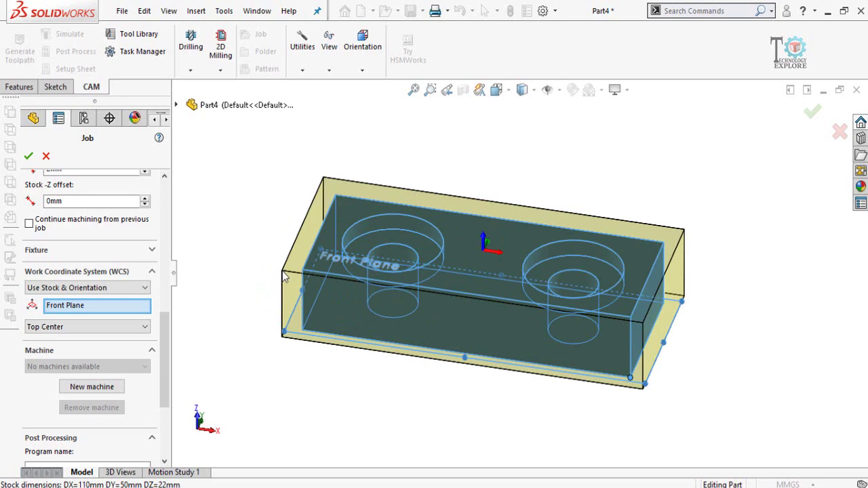
pyautogui.click(47, 328)
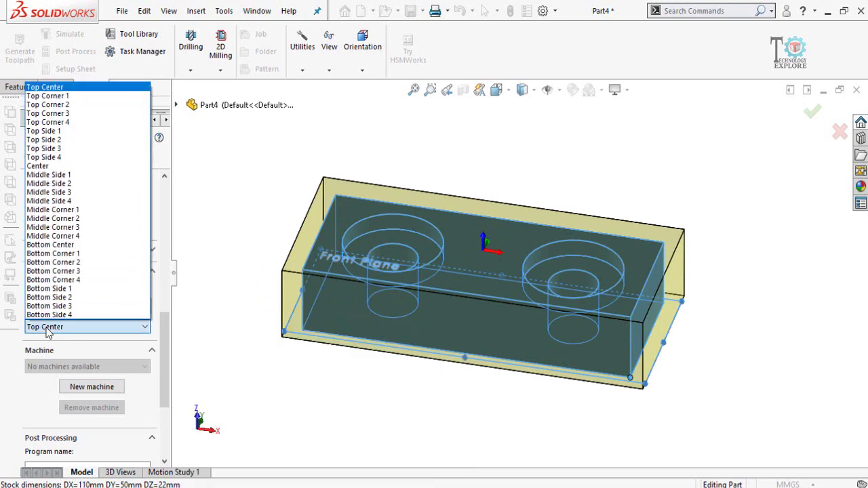
pyautogui.click(63, 96)
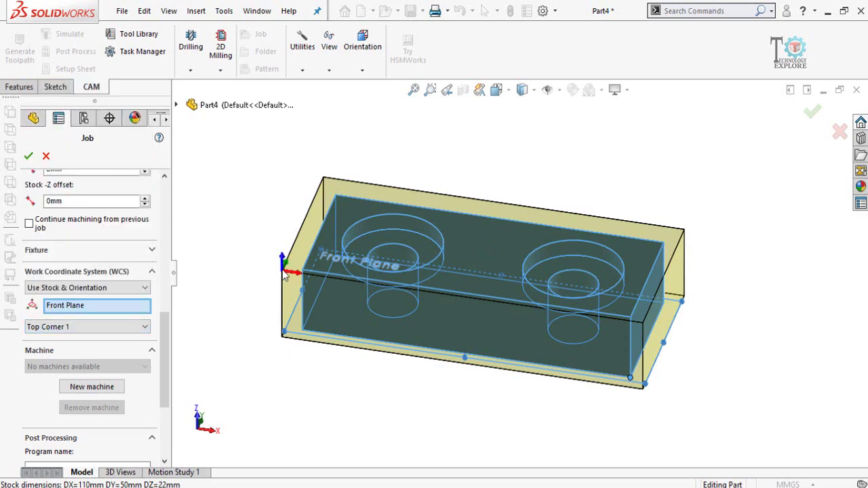
# Step: Try Top Corner 2 as the work coordinate system origin and return to Top Corner 1
pyautogui.click(68, 326)
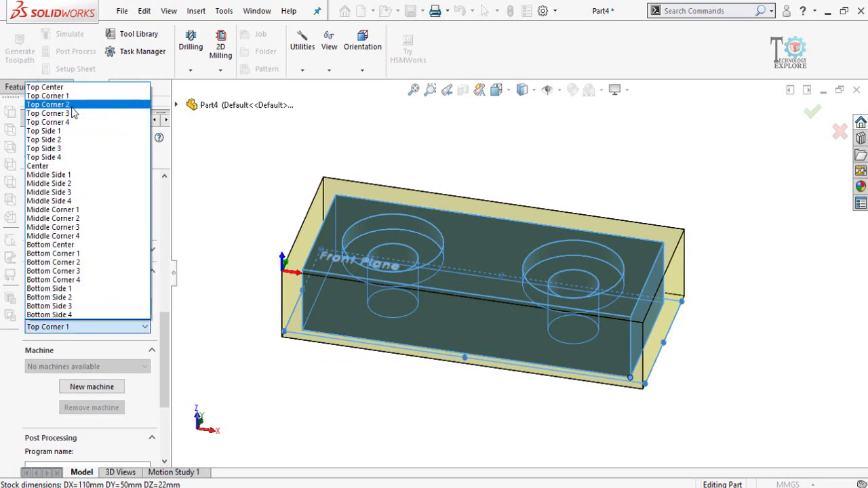
pyautogui.click(70, 106)
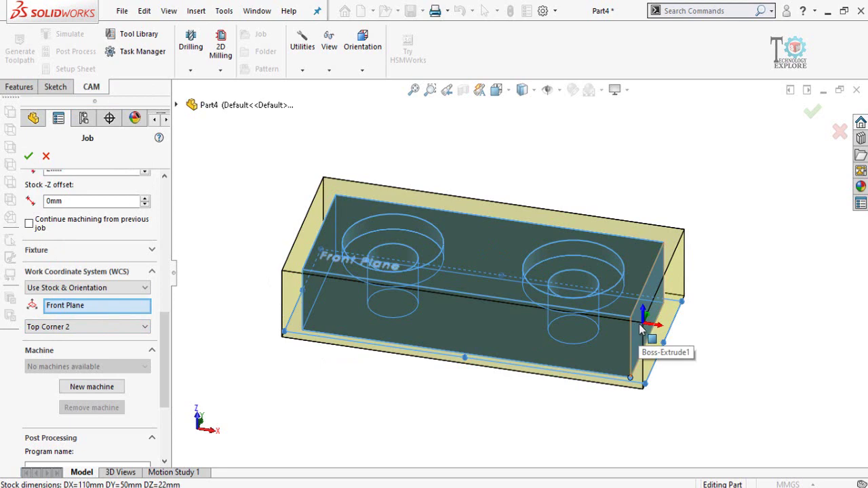
pyautogui.click(61, 329)
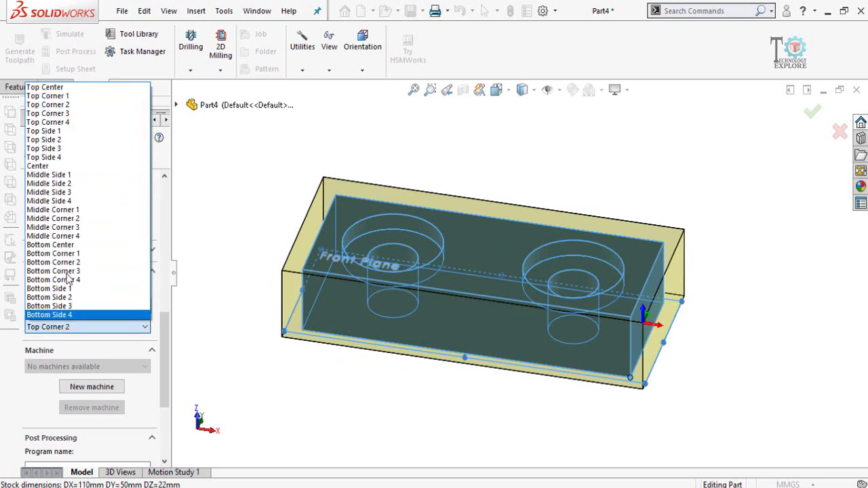
pyautogui.click(48, 95)
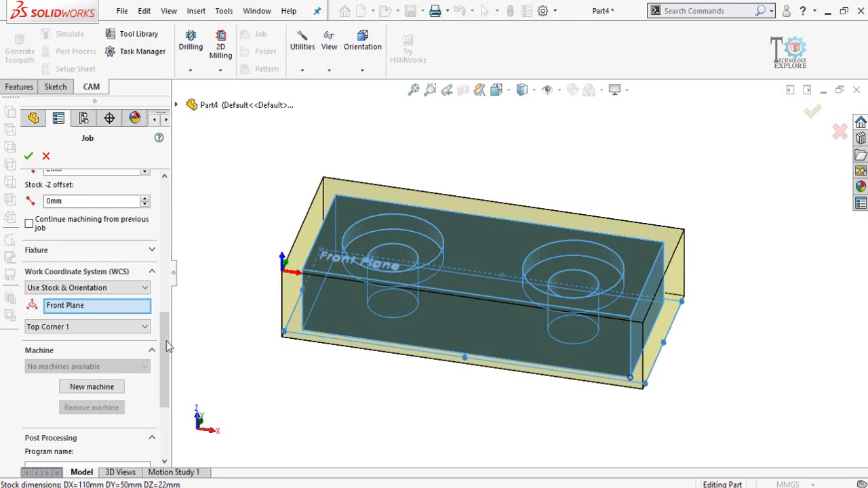
# Step: Accept the milling job settings and inspect the block inside its stock
pyautogui.moveTo(168, 364); pyautogui.dragTo(163, 230)
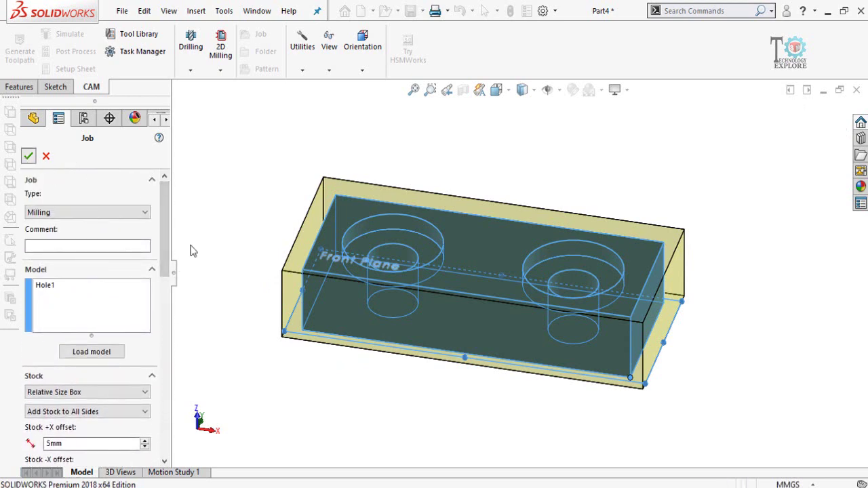
pyautogui.click(29, 156)
pyautogui.moveTo(269, 319); pyautogui.dragTo(272, 283, button='middle')
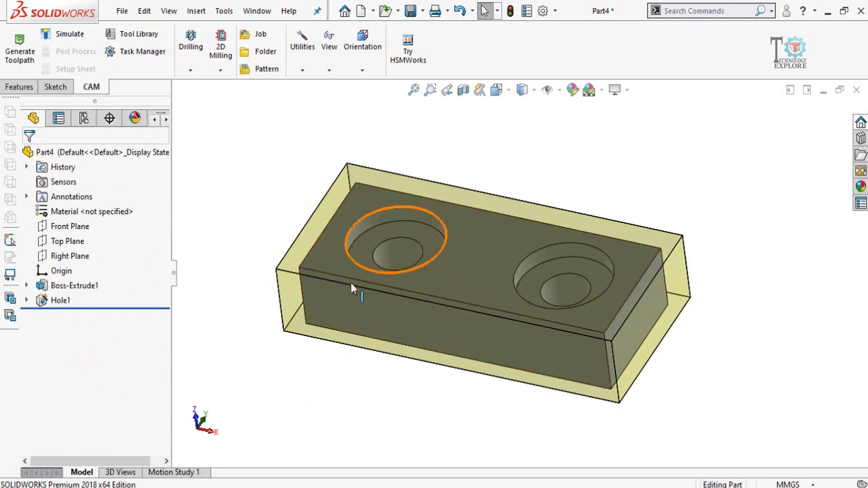
pyautogui.moveTo(453, 298)
pyautogui.mouseDown(button='middle')
pyautogui.moveTo(467, 226)
pyautogui.moveTo(446, 294)
pyautogui.mouseUp(button='middle')
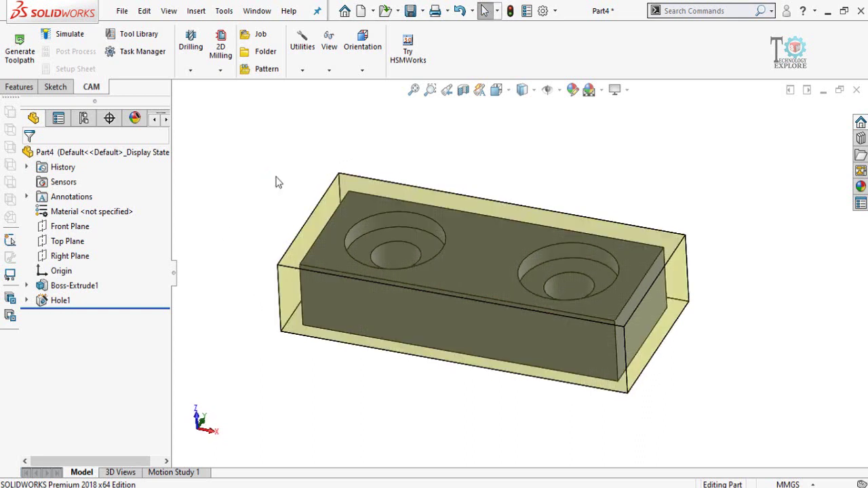
pyautogui.moveTo(272, 190); pyautogui.dragTo(278, 175, button='middle')
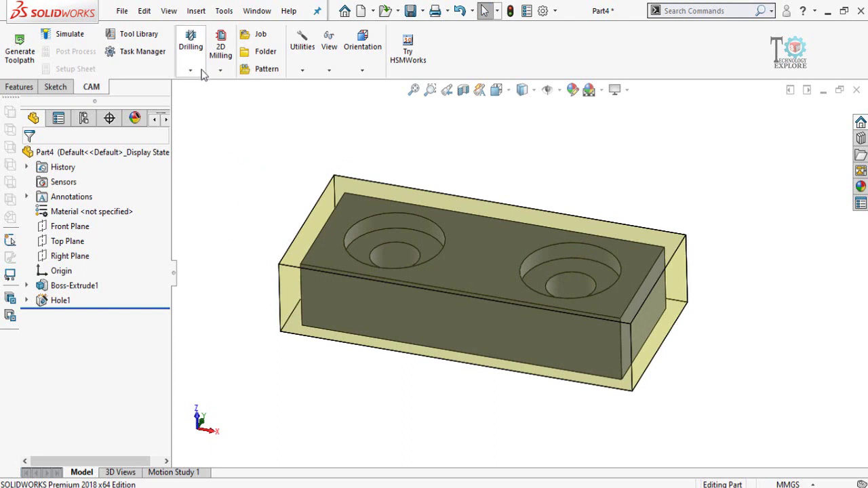
pyautogui.moveTo(389, 234); pyautogui.dragTo(366, 234, button='middle')
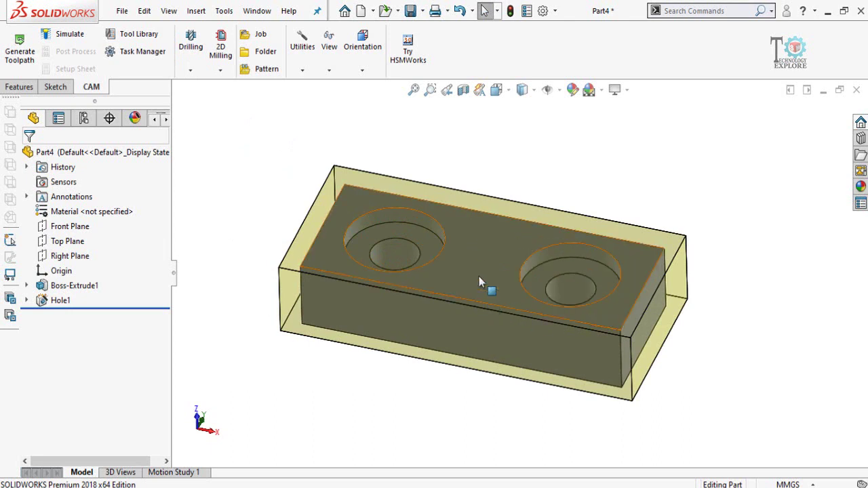
pyautogui.click(332, 292)
pyautogui.click(225, 237)
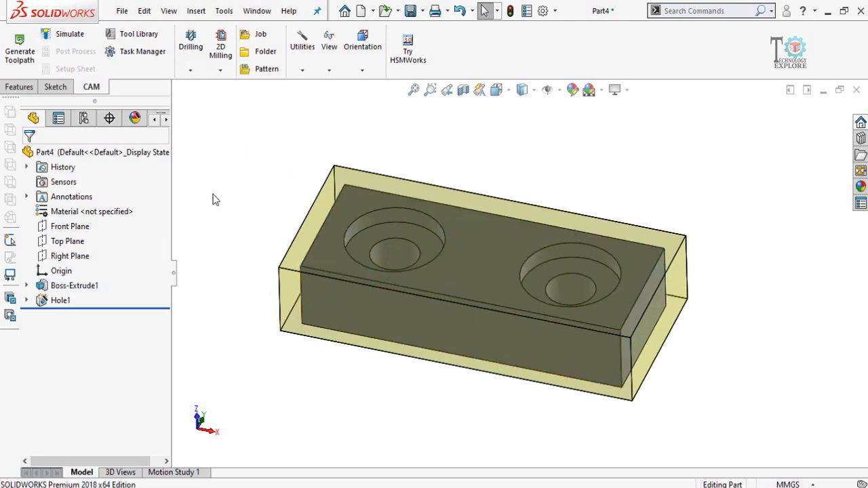
# Step: Start a 2D Face milling operation and create a new mill tool for it with coolant disabled
pyautogui.click(221, 69)
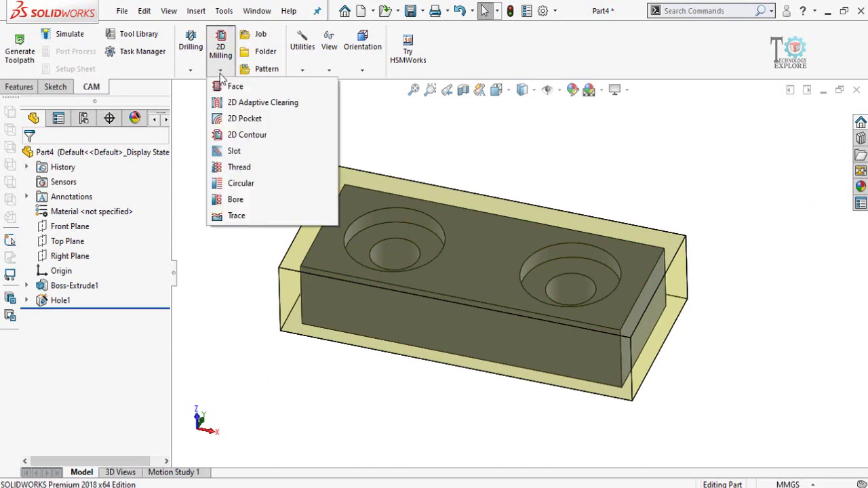
pyautogui.click(226, 87)
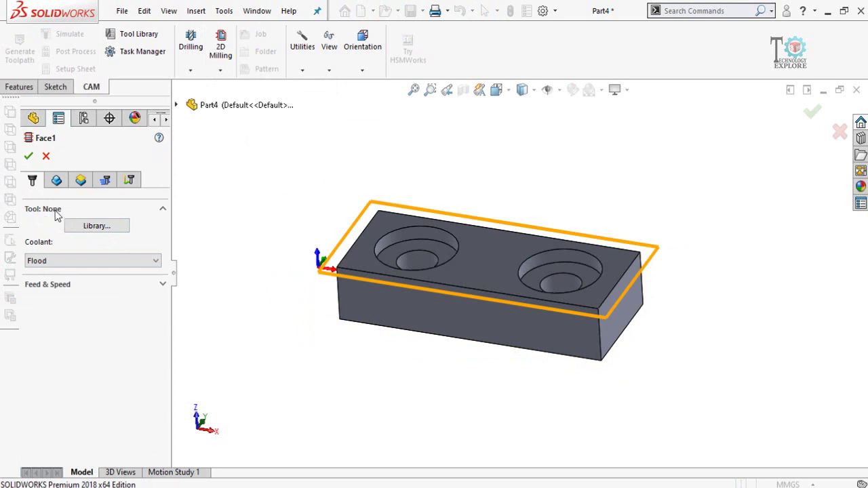
pyautogui.click(90, 232)
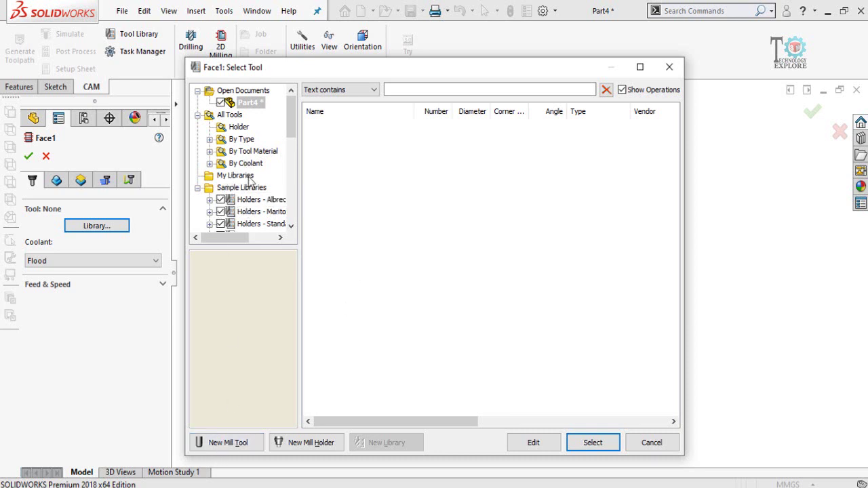
pyautogui.moveTo(292, 122)
pyautogui.mouseDown()
pyautogui.moveTo(293, 239)
pyautogui.moveTo(291, 126)
pyautogui.mouseUp()
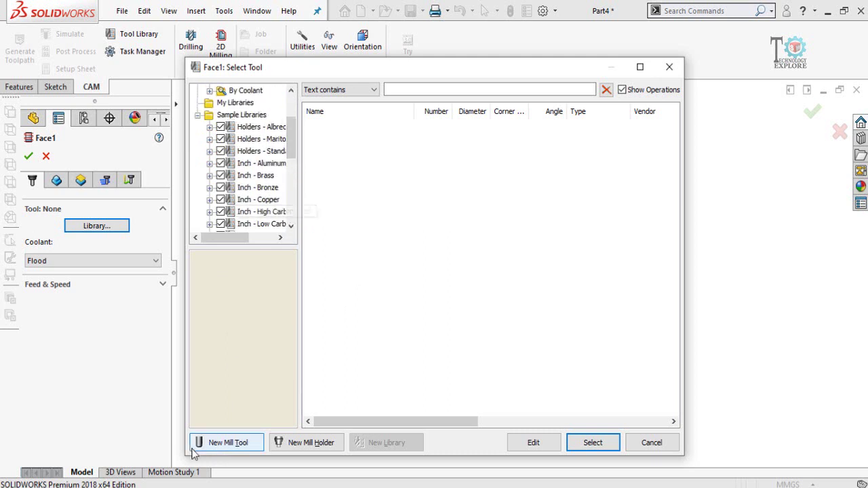
pyautogui.click(227, 449)
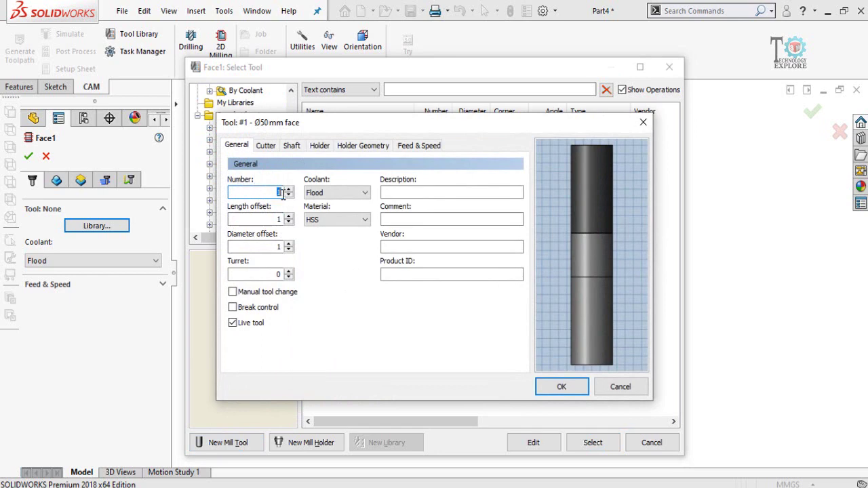
pyautogui.click(320, 194)
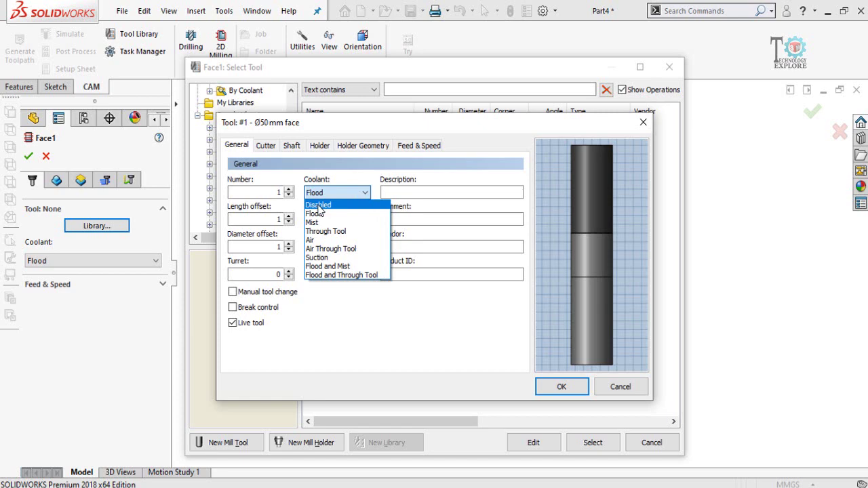
pyautogui.click(318, 206)
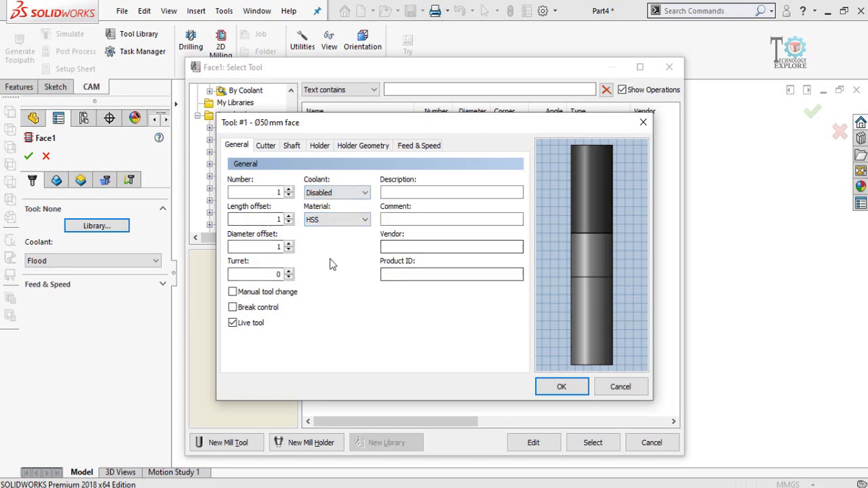
# Step: Set the new tool's cutter type to Flat Mill with a 3 mm diameter
pyautogui.click(265, 145)
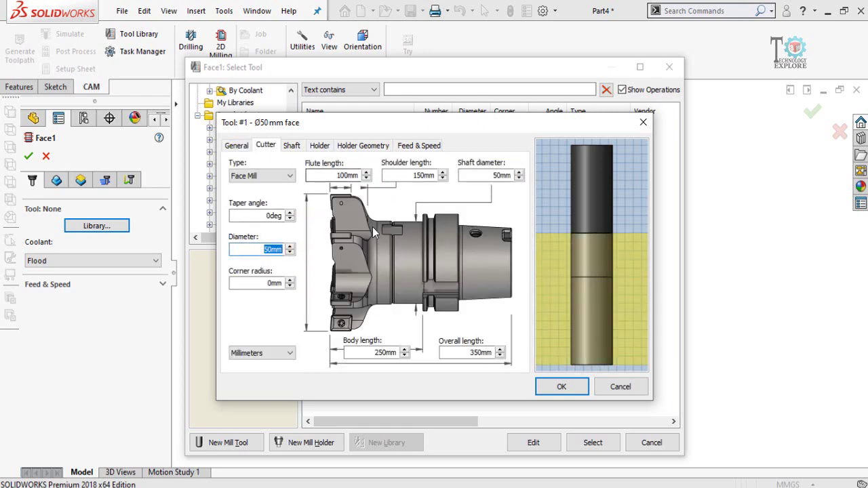
pyautogui.click(399, 257)
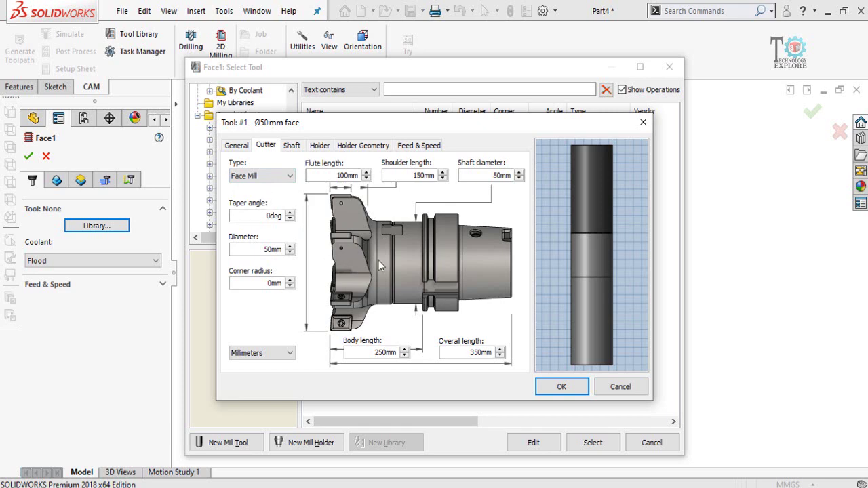
pyautogui.click(252, 179)
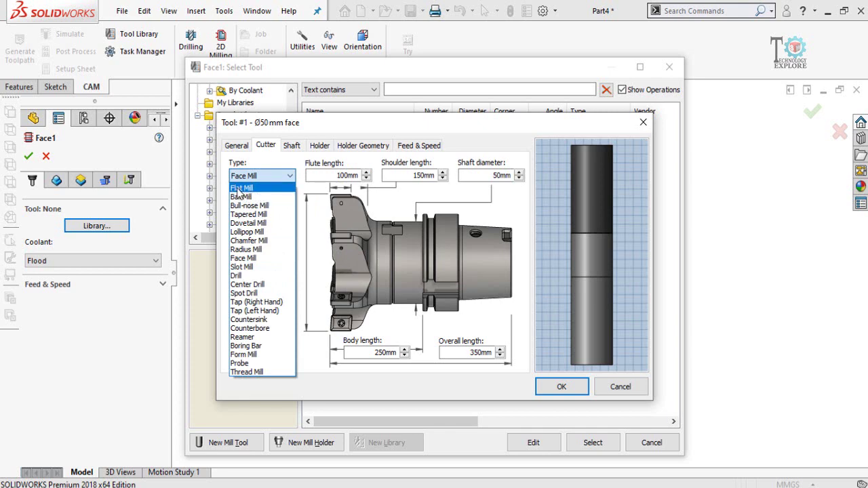
pyautogui.click(240, 189)
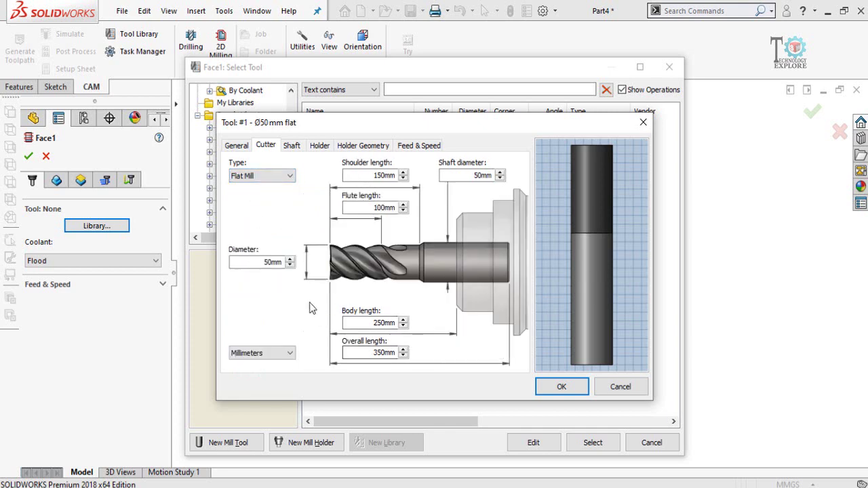
pyautogui.doubleClick(271, 263)
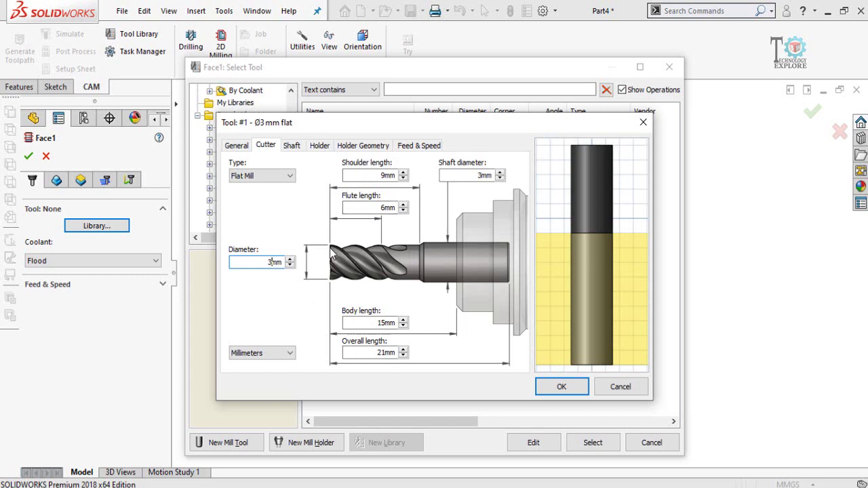
# Step: Set the flat mill's flute length to 15 mm and its shoulder length to 20 mm
pyautogui.doubleClick(373, 208)
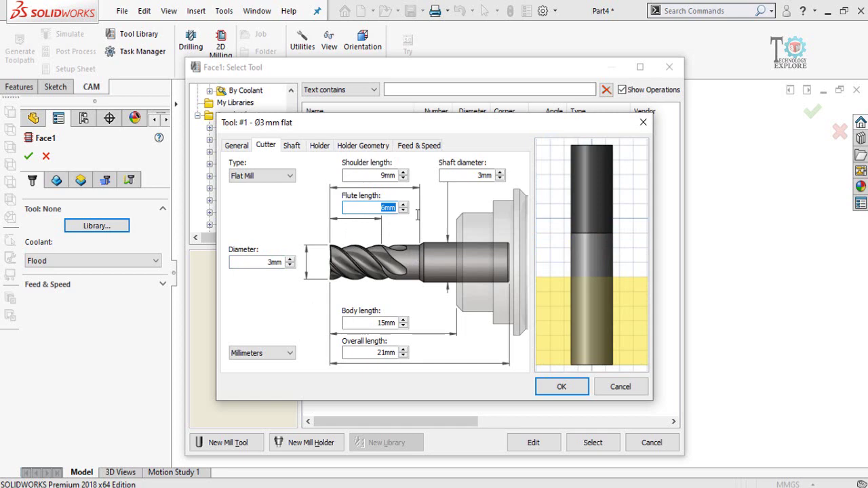
pyautogui.write('15')
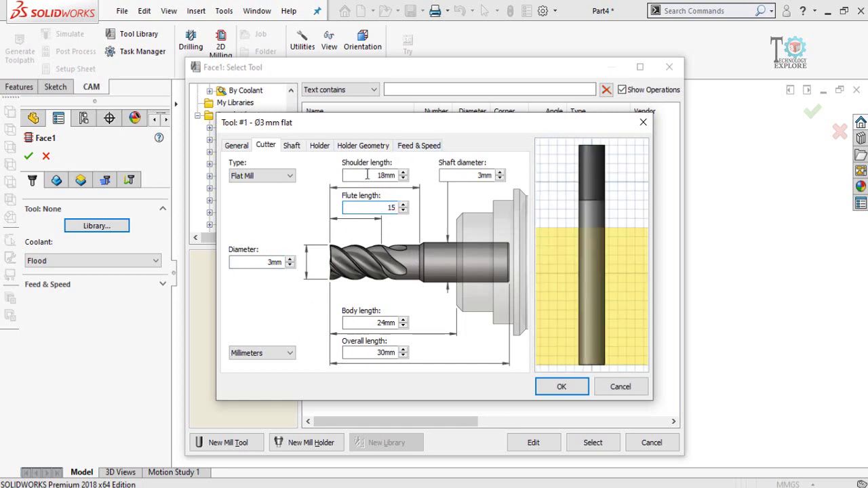
pyautogui.doubleClick(379, 175)
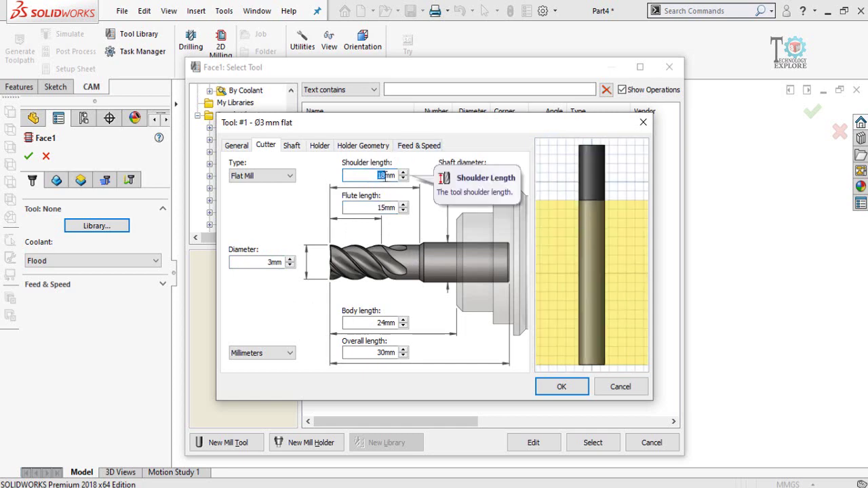
pyautogui.write('20')
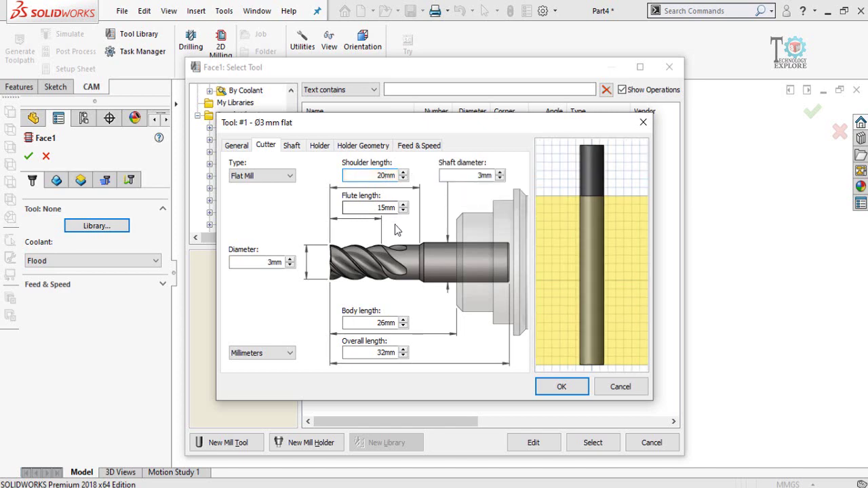
pyautogui.click(479, 177)
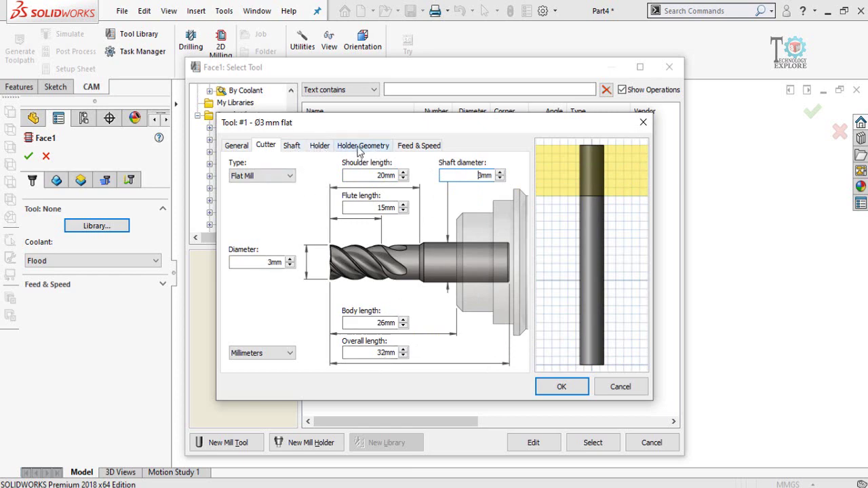
# Step: Set the flat mill's spindle speed to 10000 rpm
pyautogui.click(419, 147)
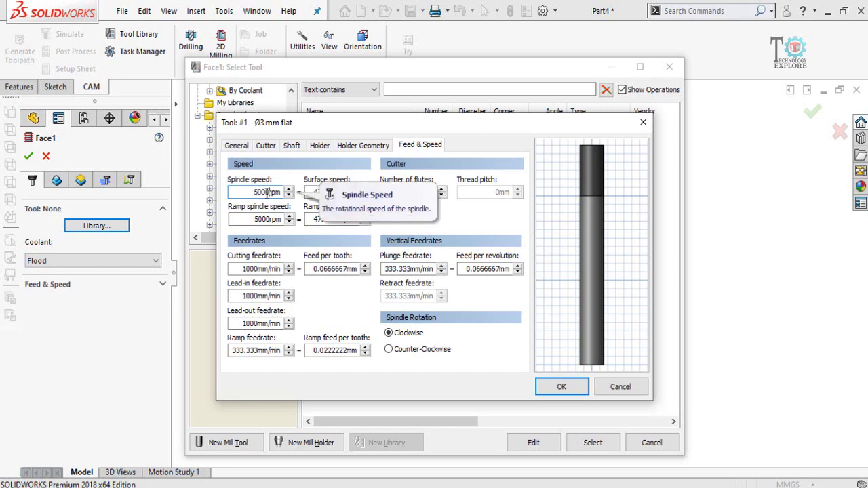
pyautogui.moveTo(269, 192); pyautogui.dragTo(246, 194)
pyautogui.write('10000')
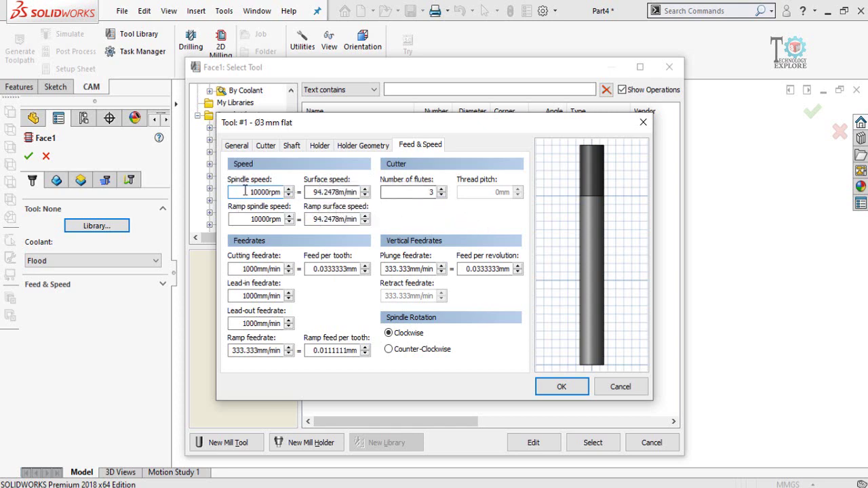
# Step: Review the flat mill's cutter dimensions and set its number of flutes to 4
pyautogui.moveTo(419, 191); pyautogui.dragTo(440, 193)
pyautogui.click(235, 145)
pyautogui.click(265, 145)
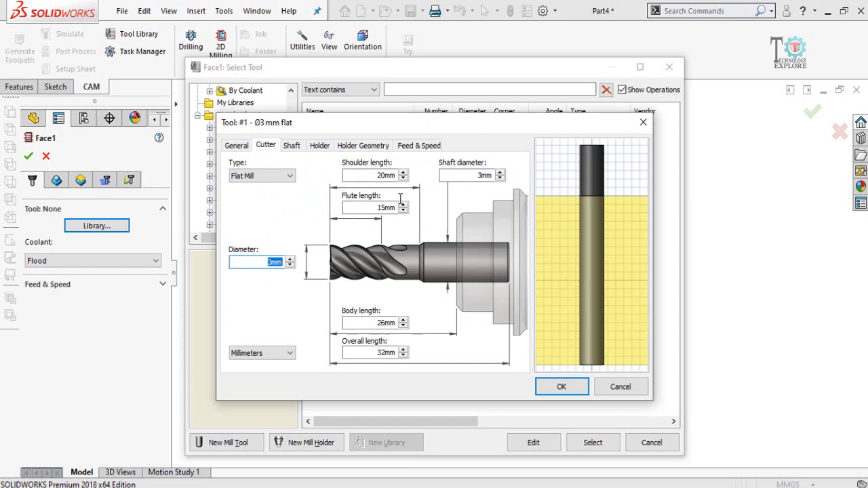
pyautogui.click(418, 145)
pyautogui.doubleClick(431, 192)
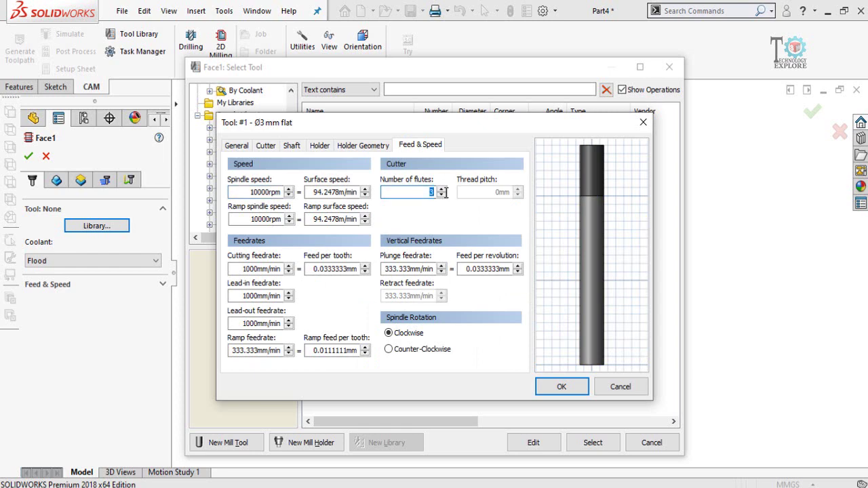
pyautogui.write('4')
# Step: Set the flat mill's cutting feedrate to 300 mm/min
pyautogui.click(256, 270)
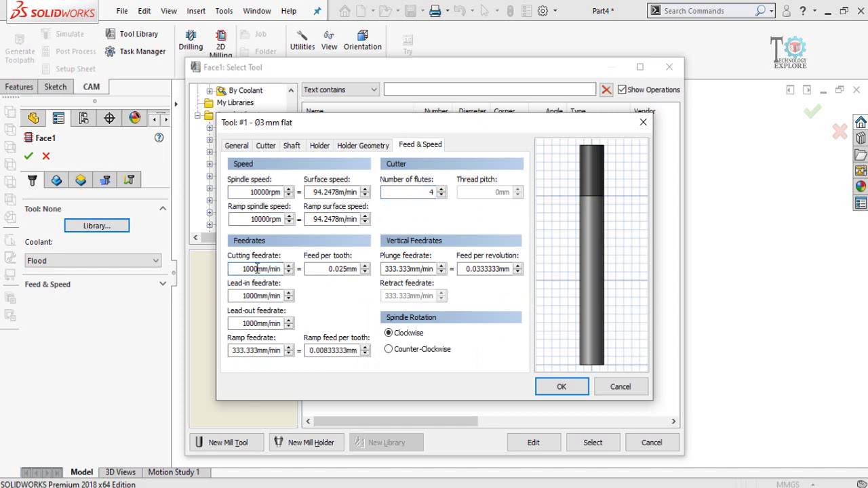
pyautogui.moveTo(260, 268); pyautogui.dragTo(225, 277)
pyautogui.write('300')
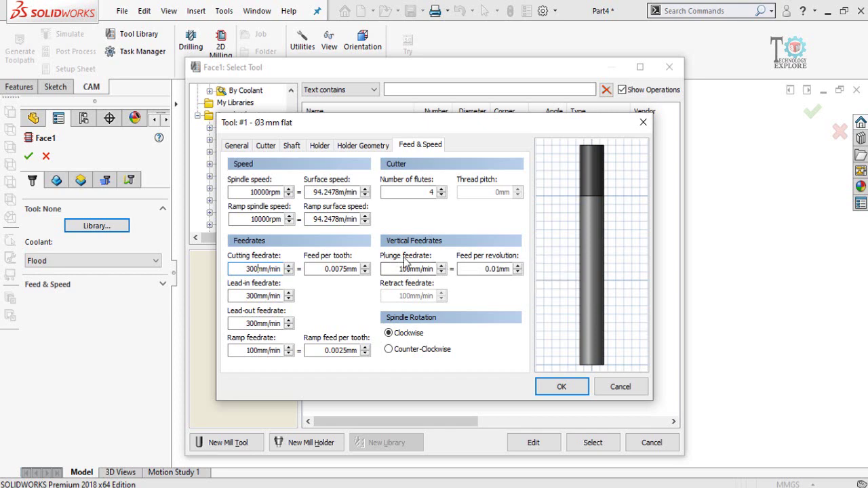
pyautogui.click(402, 269)
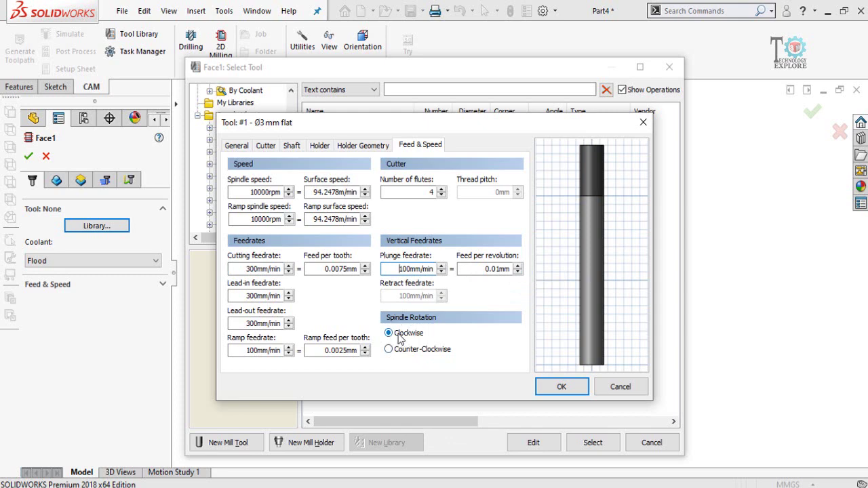
# Step: Save the 3 mm flat mill, assign it to the Face operation and review its feed and speed settings
pyautogui.click(544, 386)
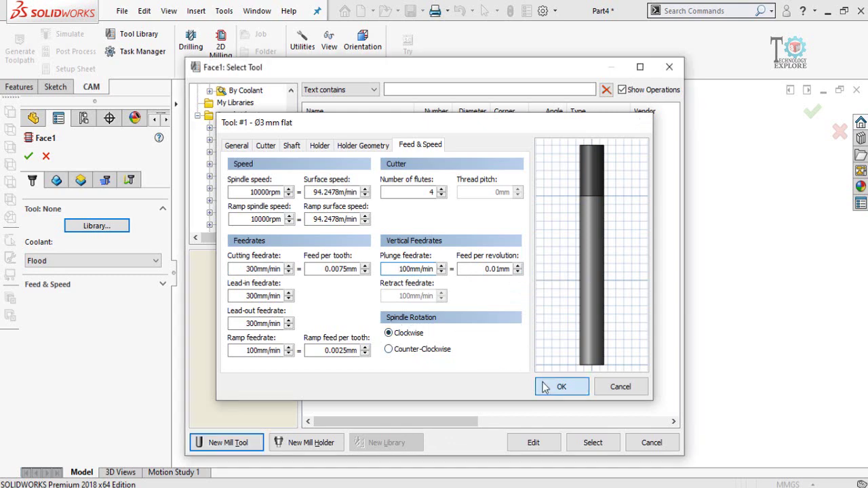
pyautogui.click(592, 445)
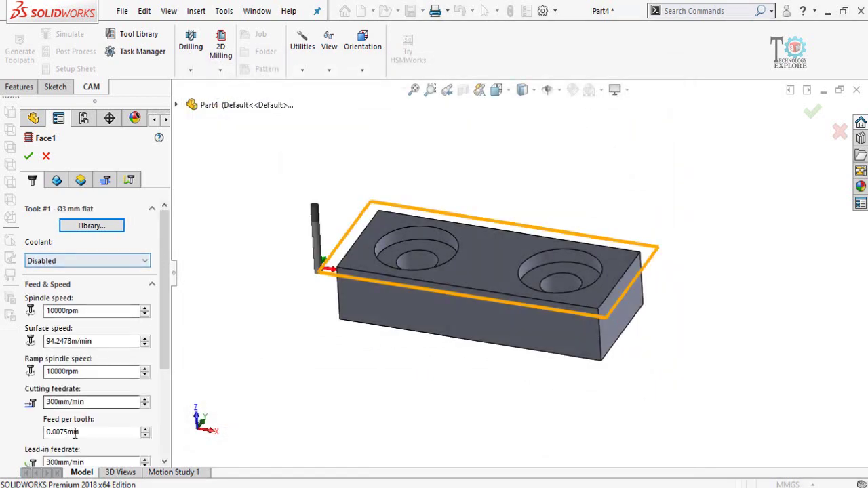
pyautogui.moveTo(162, 322); pyautogui.dragTo(162, 273)
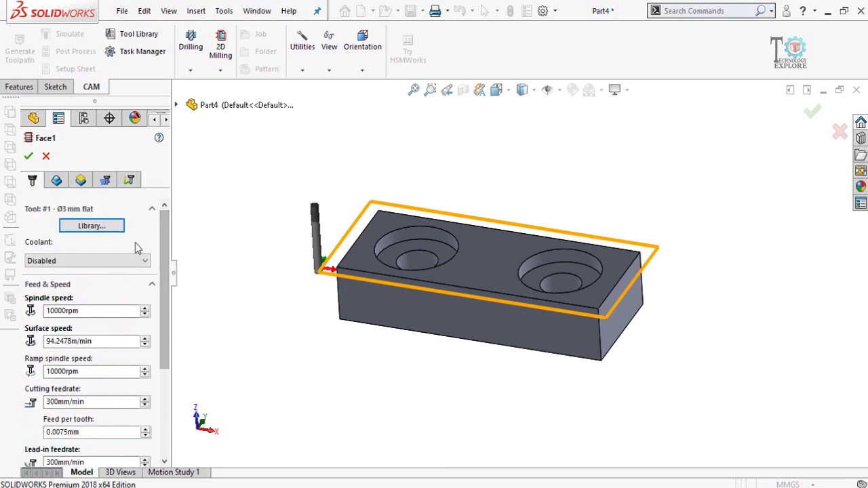
# Step: Define the Face operation's stock contours by selecting the block's top face
pyautogui.click(56, 181)
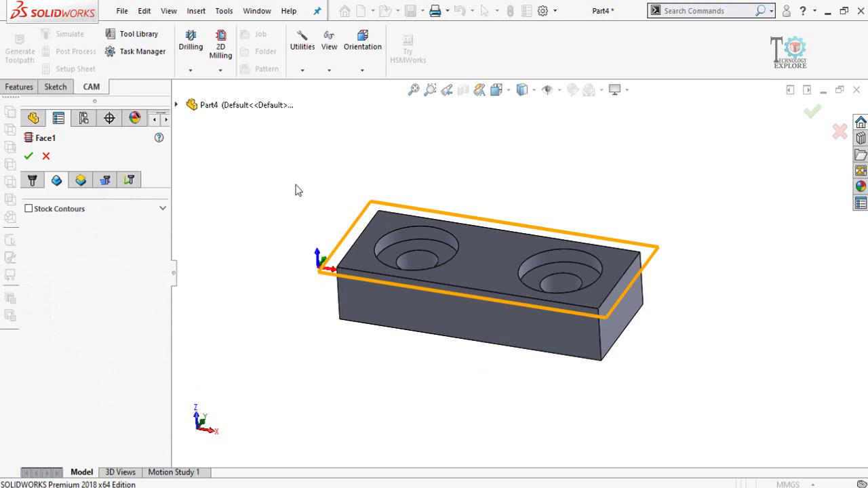
pyautogui.moveTo(295, 190); pyautogui.dragTo(277, 219, button='middle')
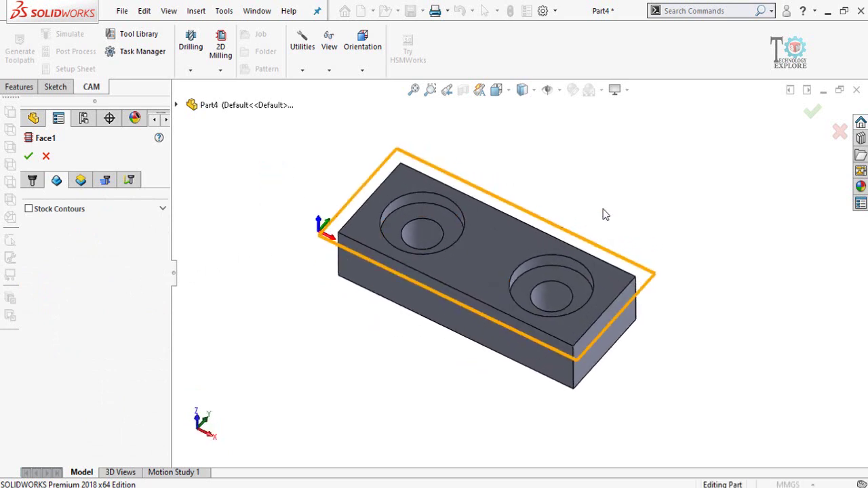
pyautogui.moveTo(624, 212)
pyautogui.mouseDown(button='middle')
pyautogui.moveTo(612, 178)
pyautogui.moveTo(618, 199)
pyautogui.mouseUp(button='middle')
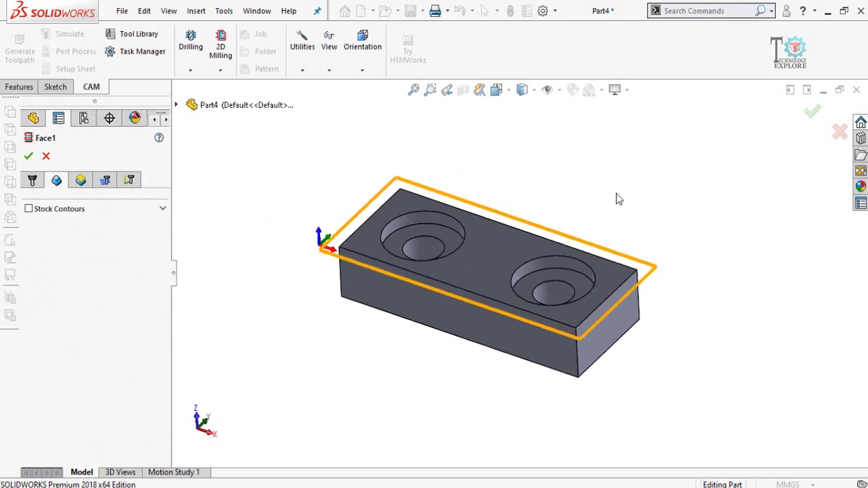
pyautogui.click(483, 247)
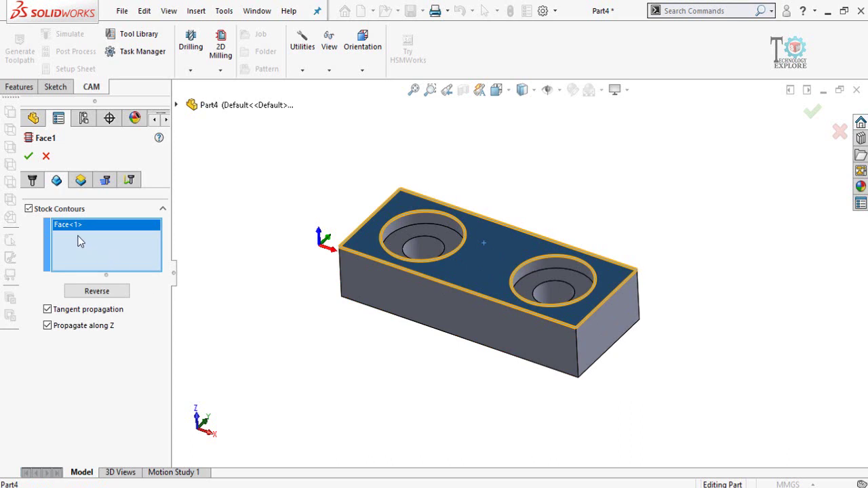
# Step: Set the Face operation's clearance height offset to 5 mm from the retract height
pyautogui.click(80, 181)
pyautogui.moveTo(388, 324); pyautogui.dragTo(414, 268, button='middle')
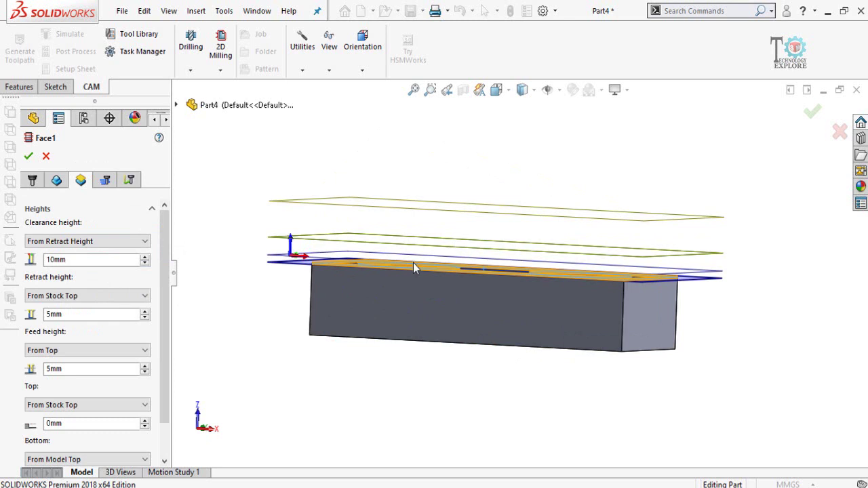
pyautogui.click(91, 260)
pyautogui.click(68, 259)
pyautogui.doubleClick(67, 259)
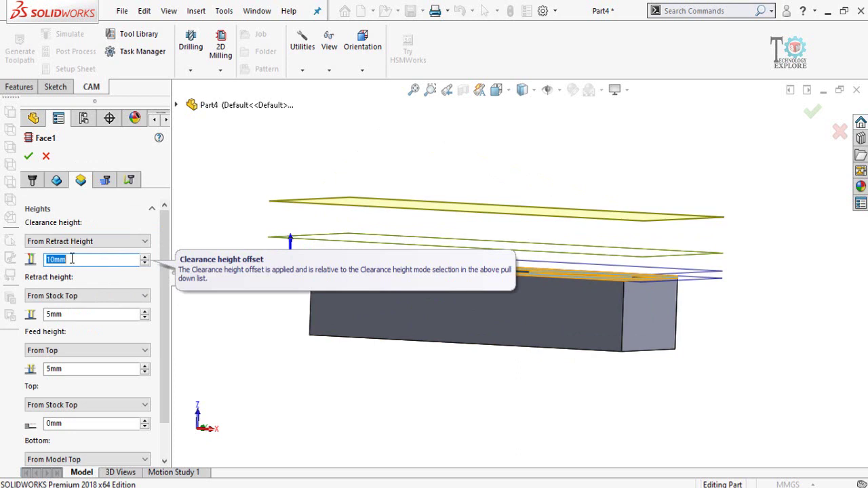
pyautogui.write('5')
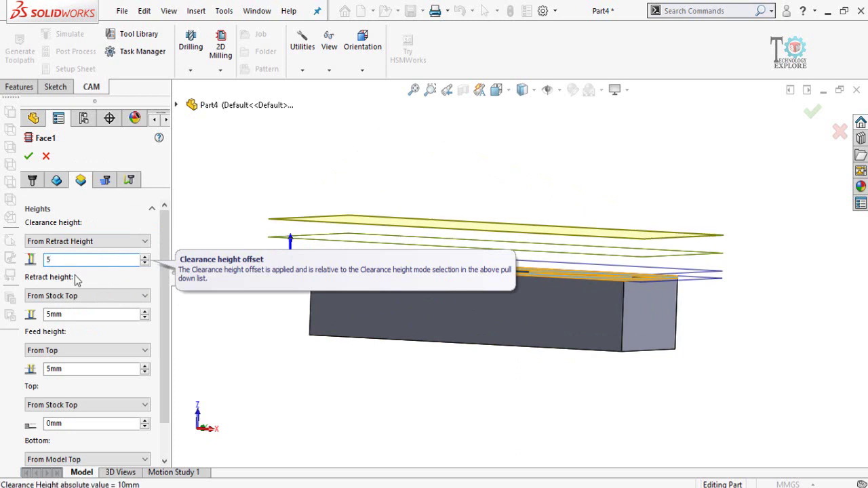
pyautogui.click(69, 313)
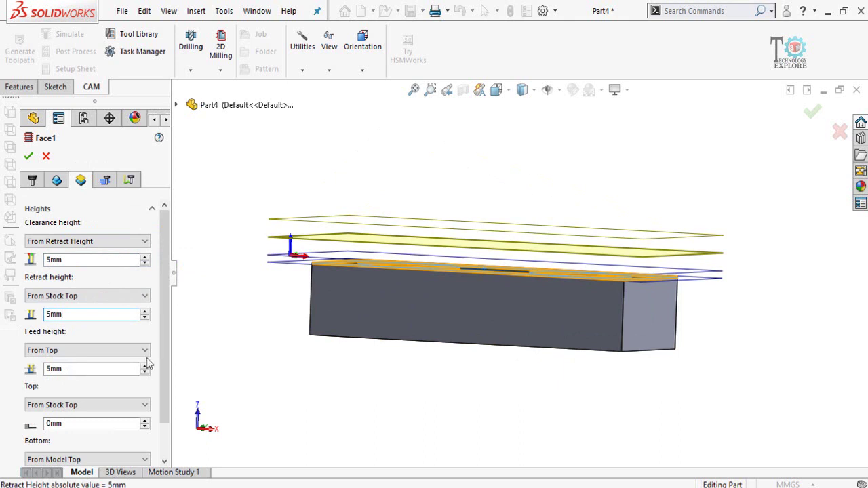
# Step: Set the Face operation's feed height offset to 0 mm from the top
pyautogui.scroll(-1, 163, 350)
pyautogui.scroll(-2, 163, 351)
pyautogui.click(60, 328)
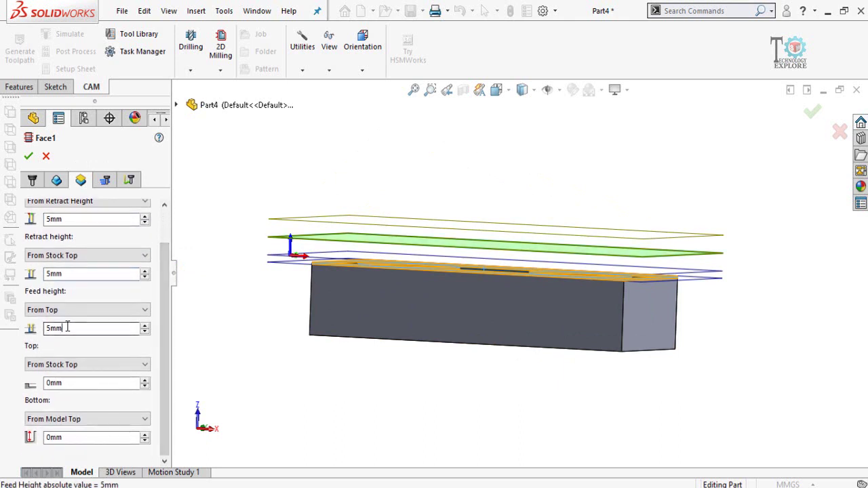
pyautogui.write('0')
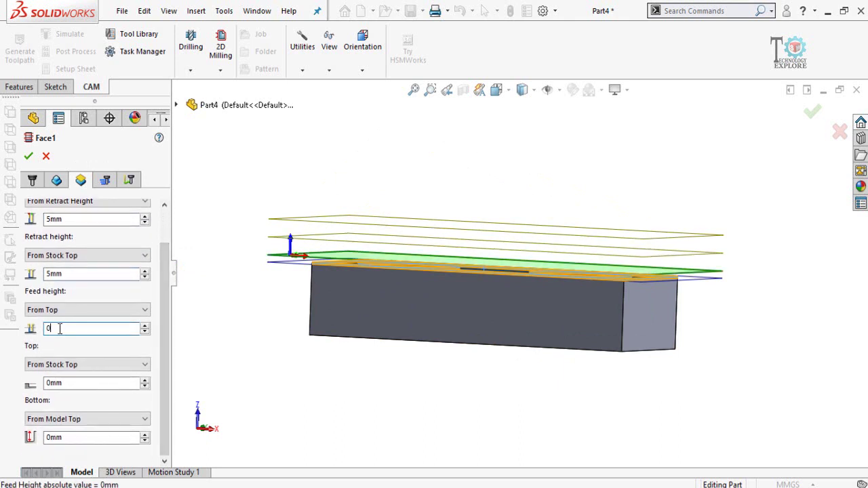
pyautogui.press('Return')
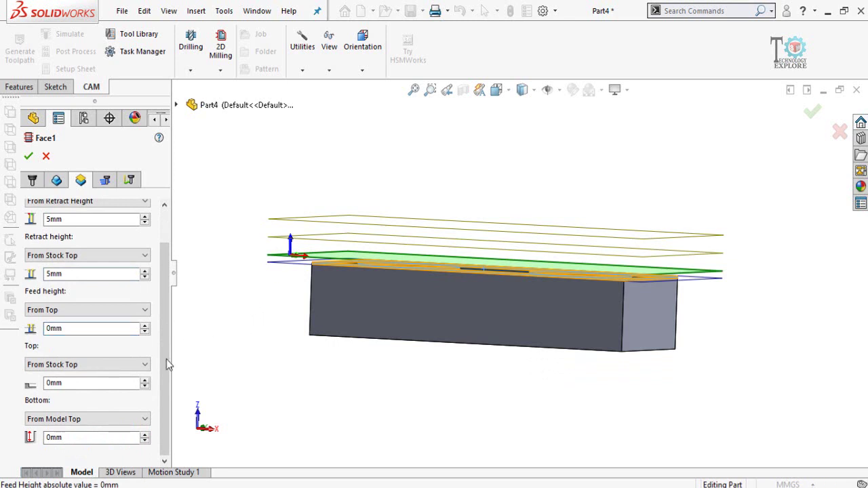
pyautogui.scroll(2, 170, 353)
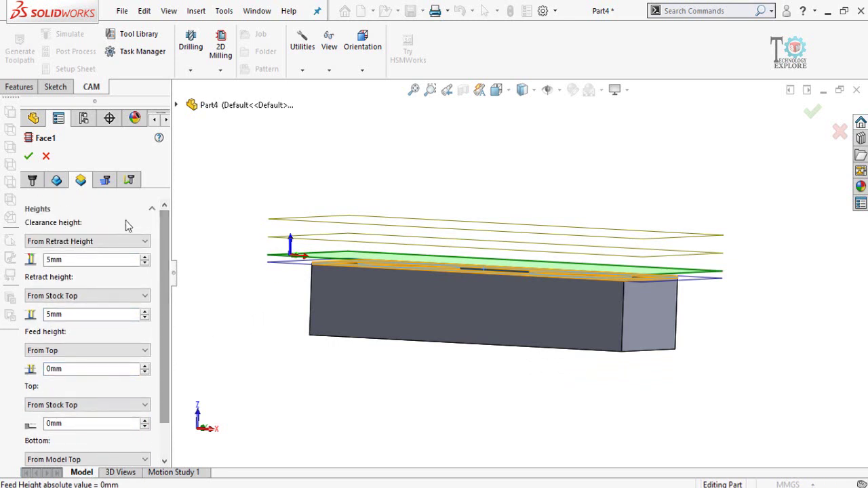
# Step: Set the horizontal stepover of the Face operation's passes to 1.5 mm
pyautogui.click(102, 184)
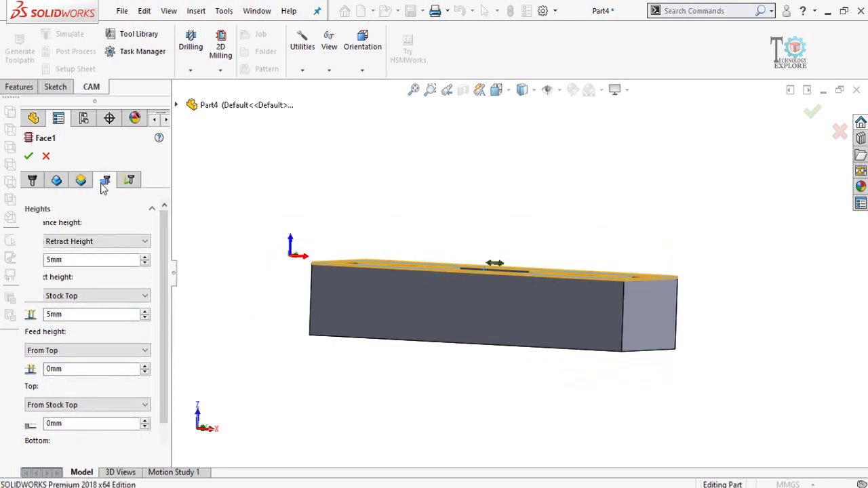
pyautogui.moveTo(75, 227)
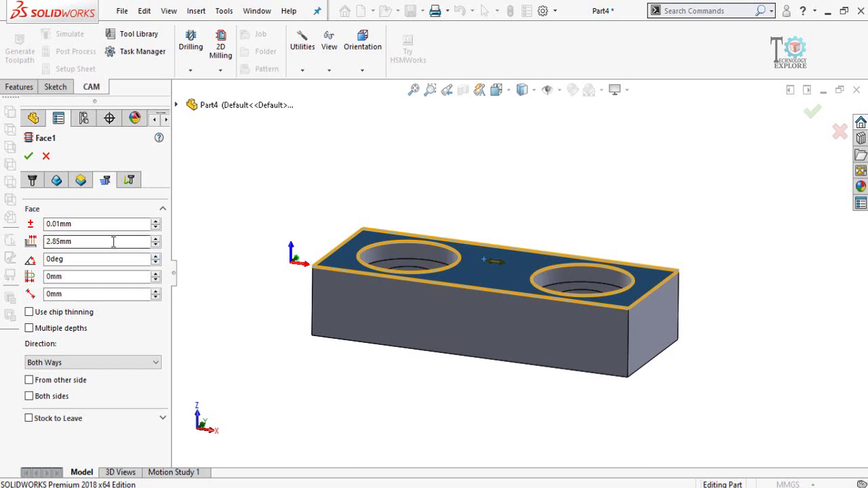
pyautogui.moveTo(113, 242)
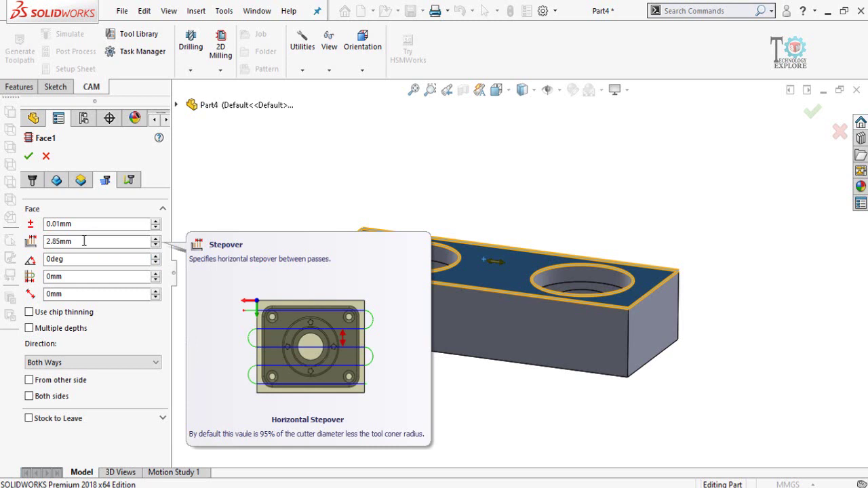
pyautogui.doubleClick(84, 241)
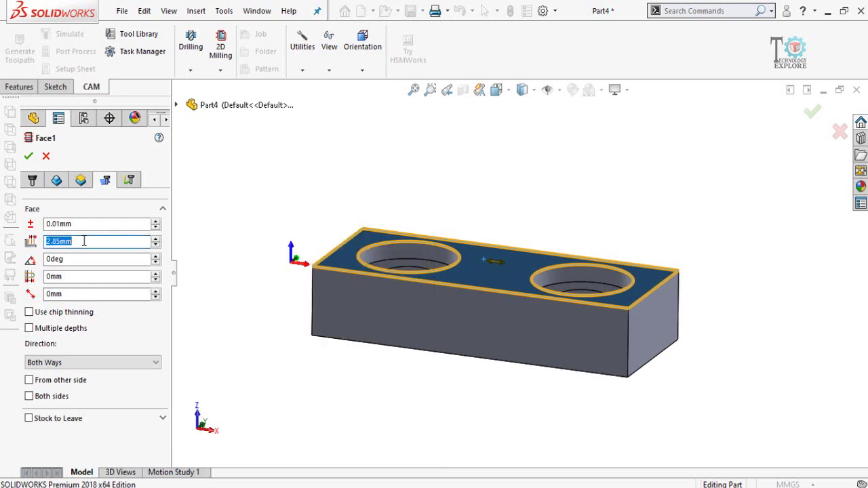
pyautogui.write('1.5')
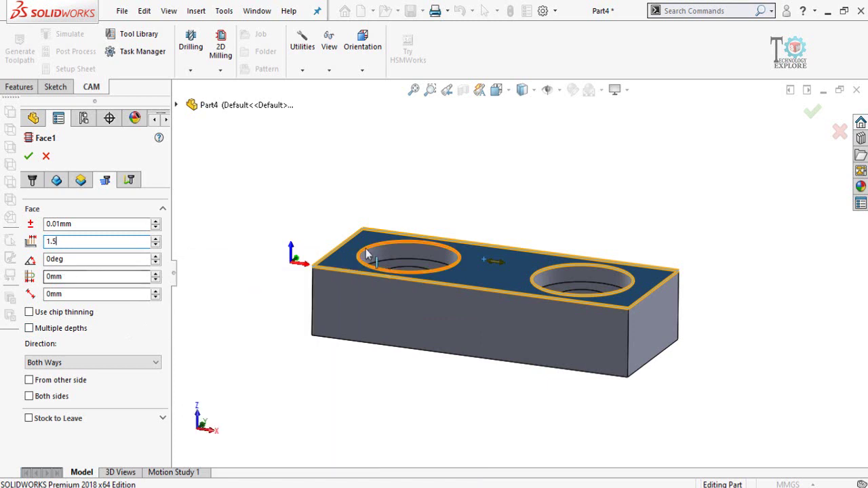
pyautogui.moveTo(326, 237); pyautogui.dragTo(734, 276, button='middle')
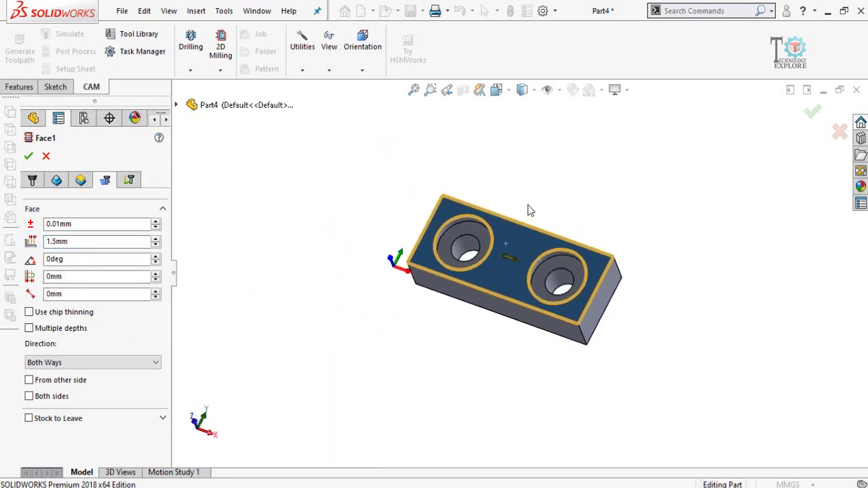
pyautogui.scroll(-1, 526, 204)
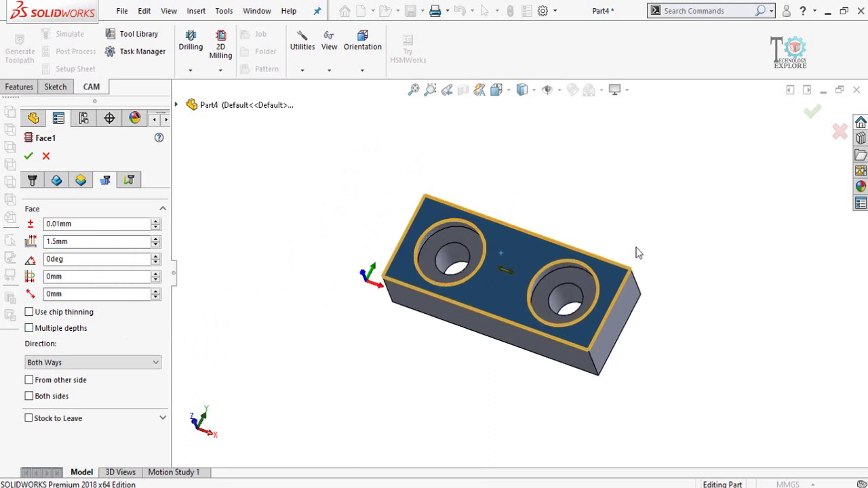
# Step: Set the Face operation's pass extension to 2 mm
pyautogui.doubleClick(66, 276)
pyautogui.write('2mm')
pyautogui.moveTo(494, 201); pyautogui.dragTo(503, 215, button='middle')
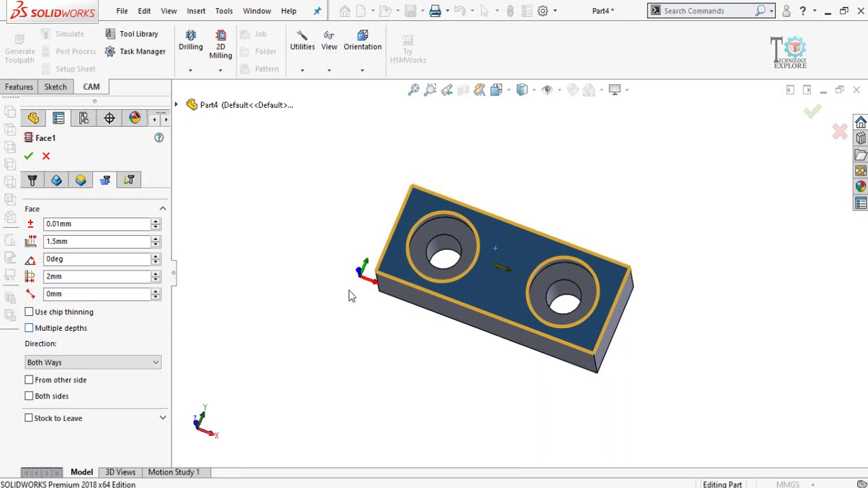
# Step: Enable multiple depths for the Face operation with a maximum stepdown of 0.5 mm
pyautogui.moveTo(335, 299); pyautogui.dragTo(471, 310, button='middle')
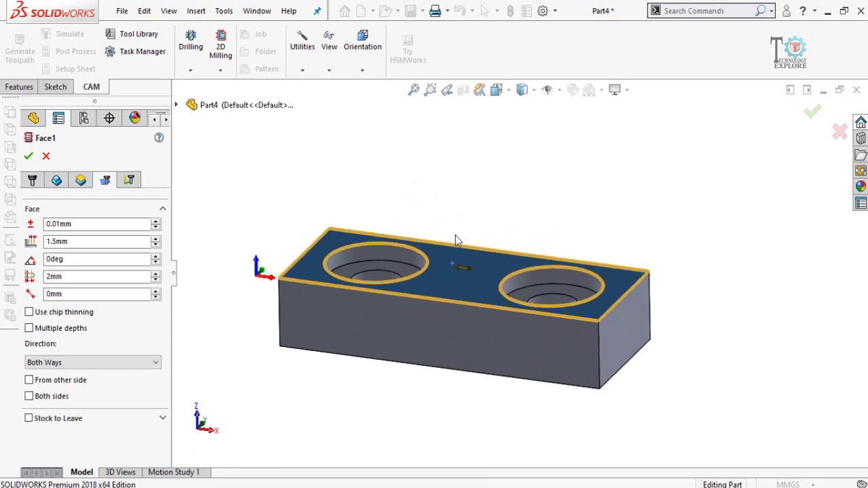
pyautogui.moveTo(455, 236); pyautogui.dragTo(462, 219, button='middle')
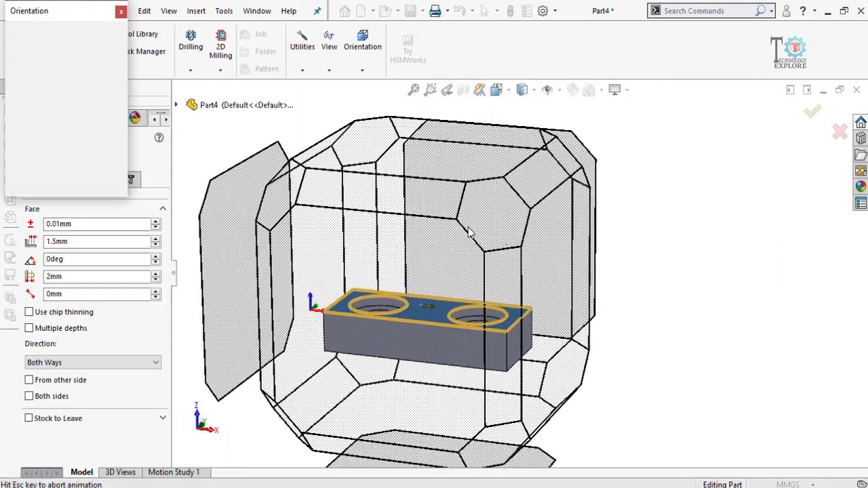
pyautogui.click(396, 303)
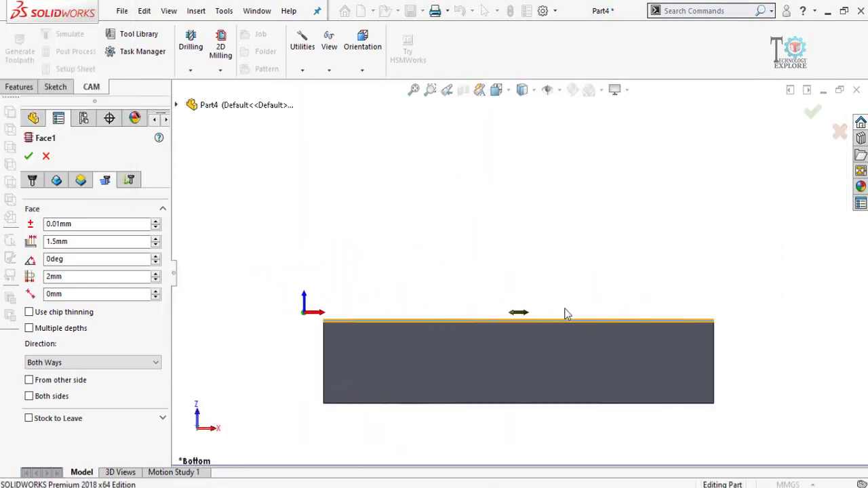
pyautogui.scroll(-1, 738, 365)
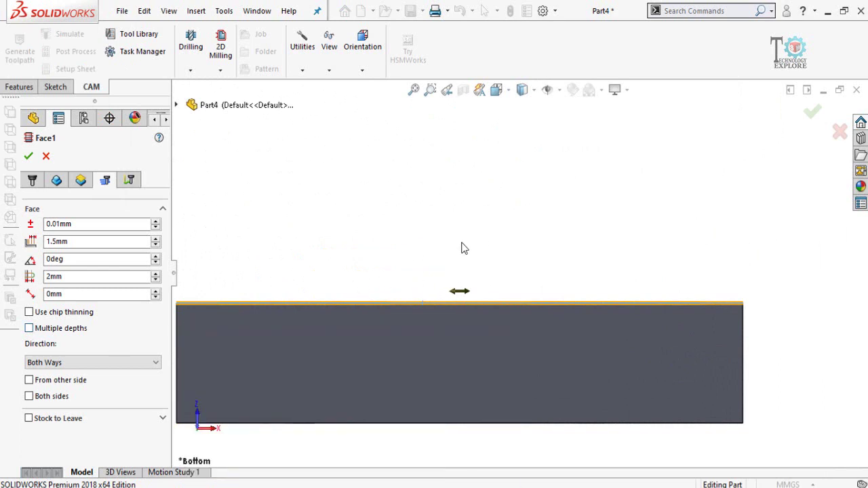
pyautogui.scroll(2, 520, 268)
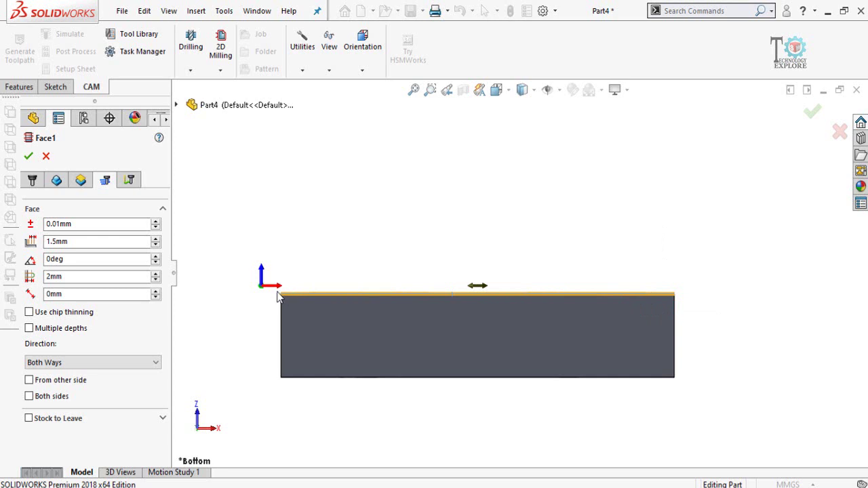
pyautogui.moveTo(466, 265); pyautogui.dragTo(449, 350, button='middle')
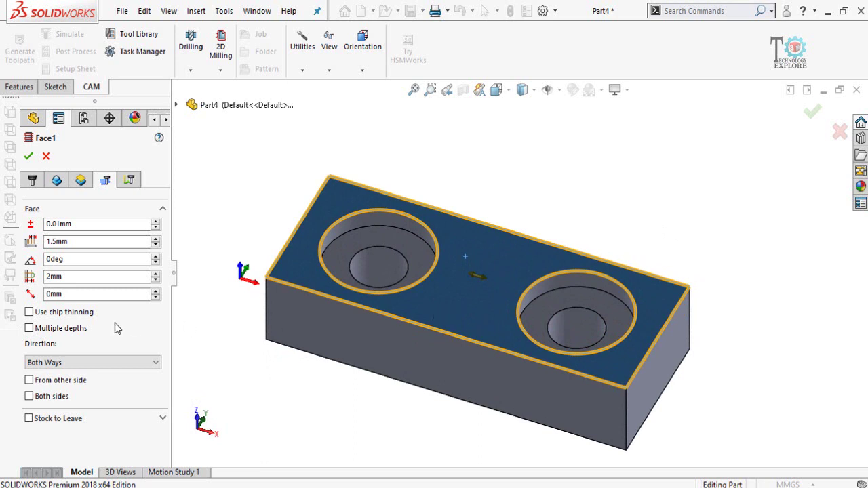
pyautogui.click(30, 329)
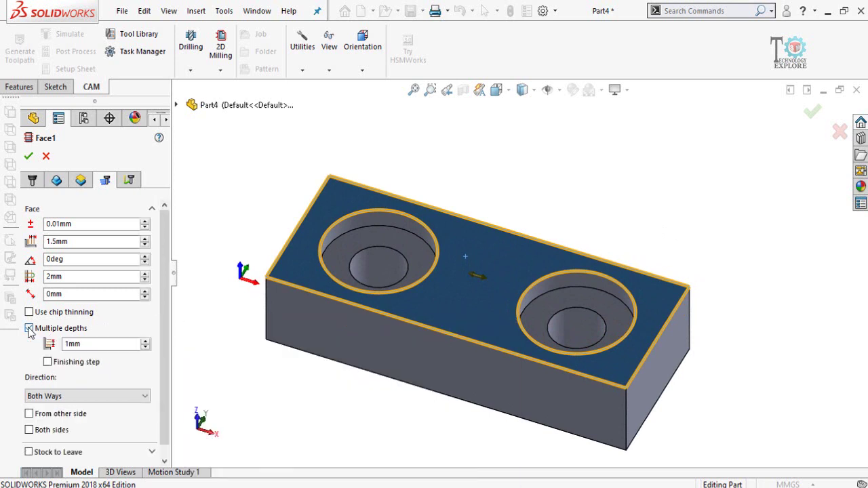
pyautogui.click(96, 344)
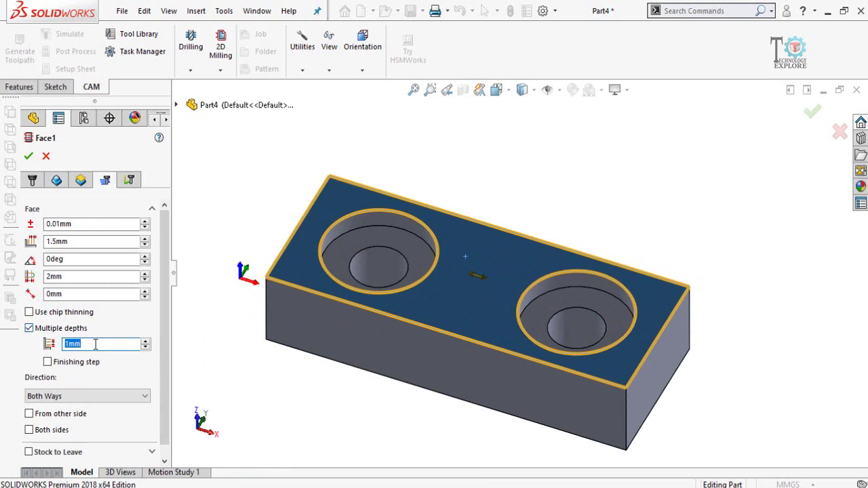
pyautogui.write('0.5')
pyautogui.moveTo(266, 369); pyautogui.dragTo(256, 336, button='middle')
# Step: Review the milling direction options available for the Face operation's passes
pyautogui.scroll(-1, 162, 387)
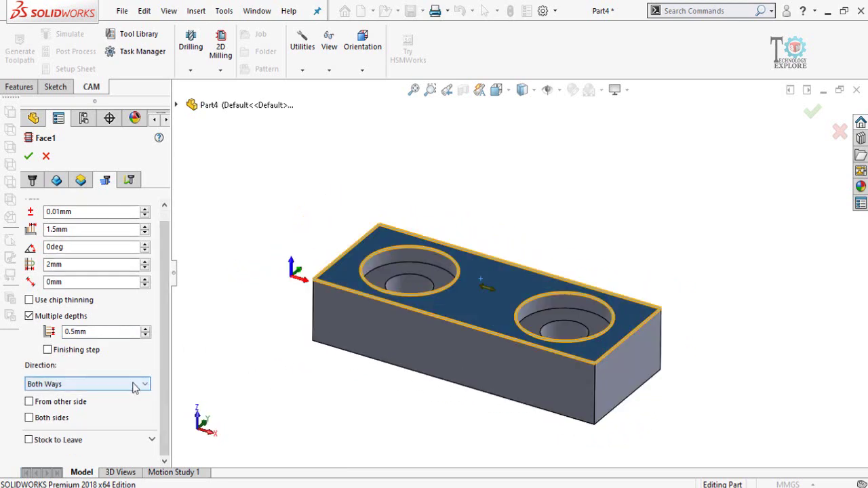
pyautogui.click(135, 386)
pyautogui.click(236, 368)
pyautogui.moveTo(75, 392)
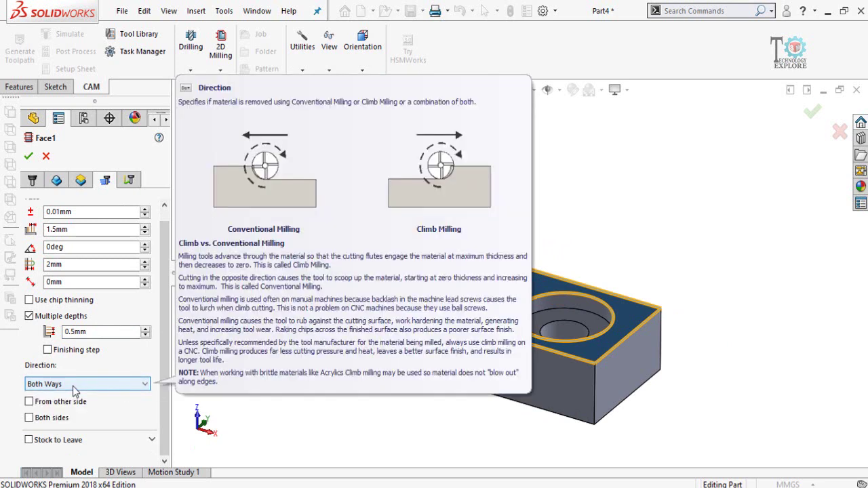
pyautogui.click(73, 386)
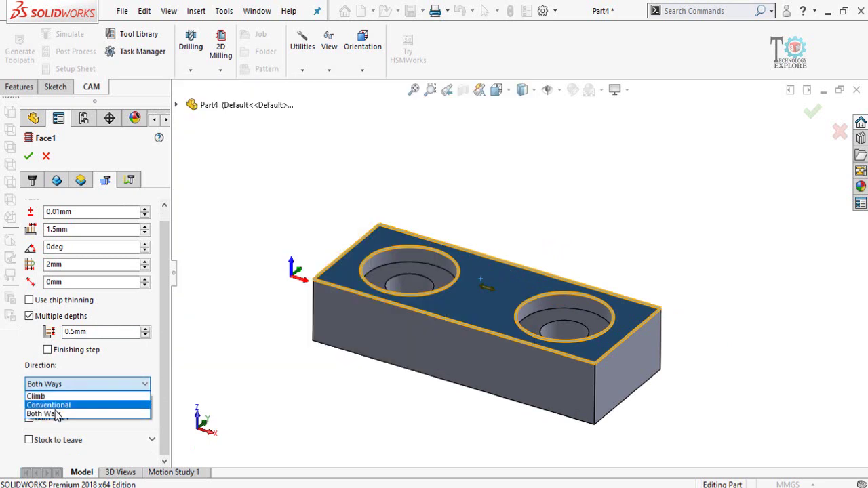
pyautogui.click(47, 404)
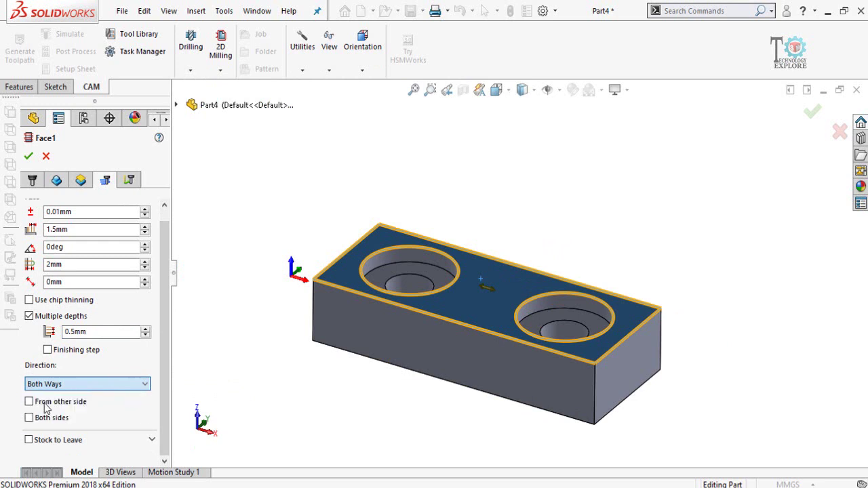
# Step: Set the keep-tool-down distance in the linking settings to 5 mm and generate the Face operation's toolpath
pyautogui.click(128, 181)
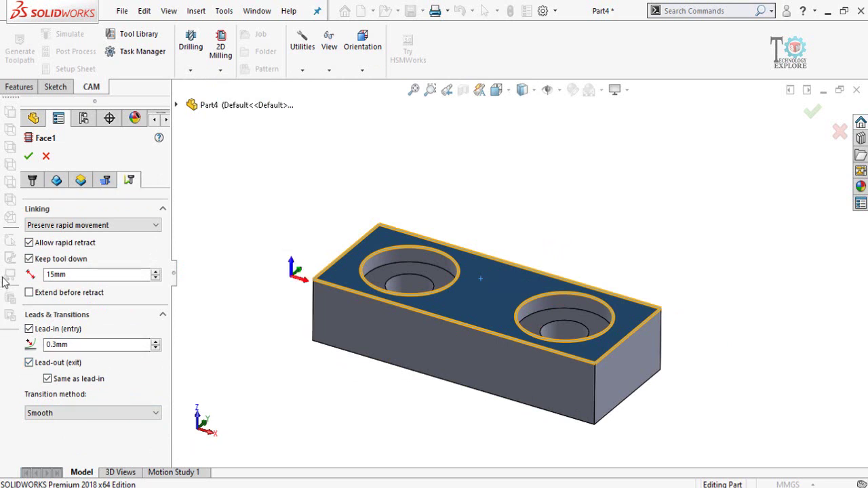
pyautogui.doubleClick(79, 274)
pyautogui.write('5')
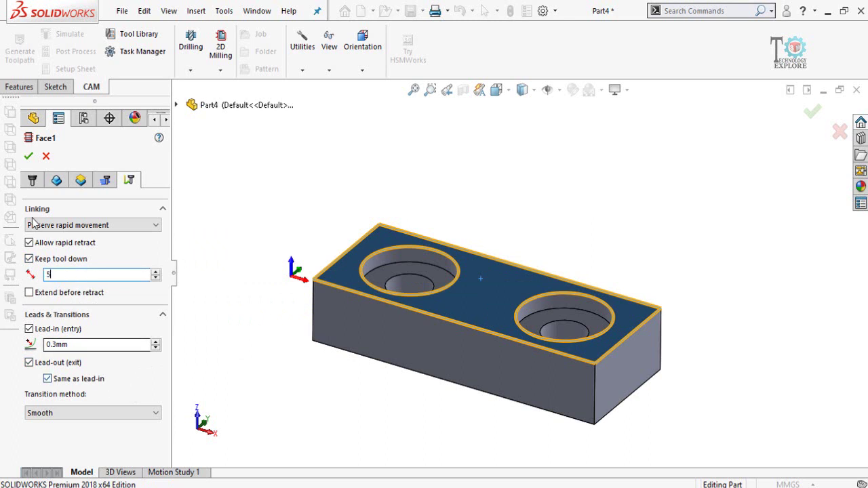
pyautogui.click(29, 157)
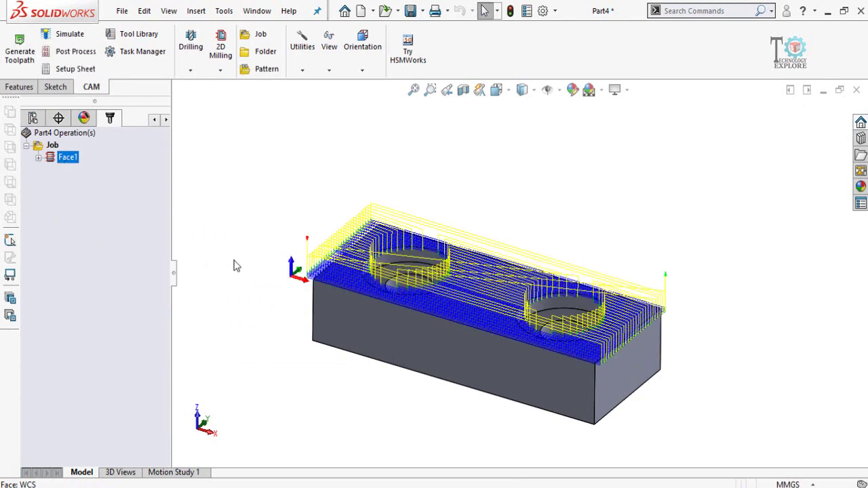
# Step: Inspect the Face toolpath on the block and open its machining simulation
pyautogui.moveTo(260, 219)
pyautogui.mouseDown(button='middle')
pyautogui.moveTo(257, 236)
pyautogui.moveTo(260, 217)
pyautogui.mouseUp(button='middle')
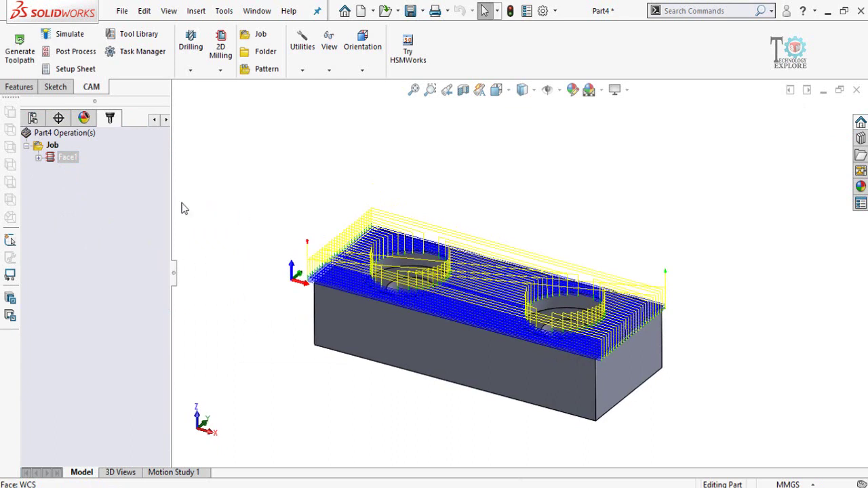
pyautogui.click(42, 217)
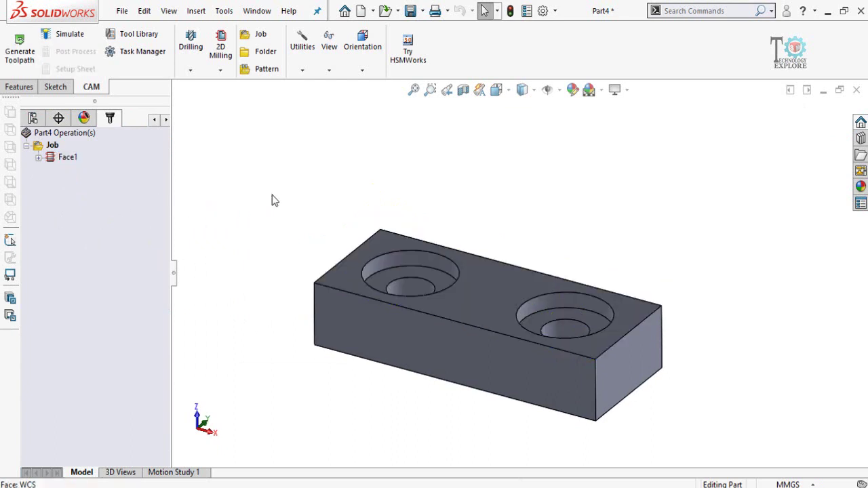
pyautogui.moveTo(310, 188); pyautogui.dragTo(301, 197, button='middle')
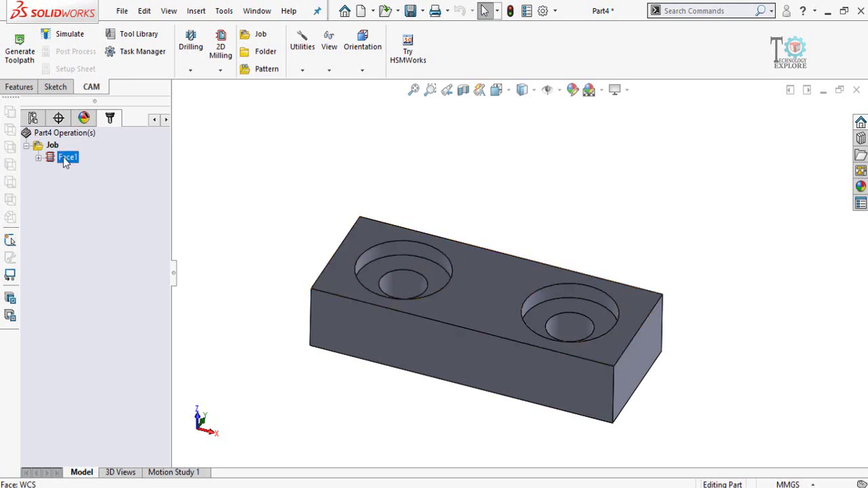
pyautogui.click(70, 36)
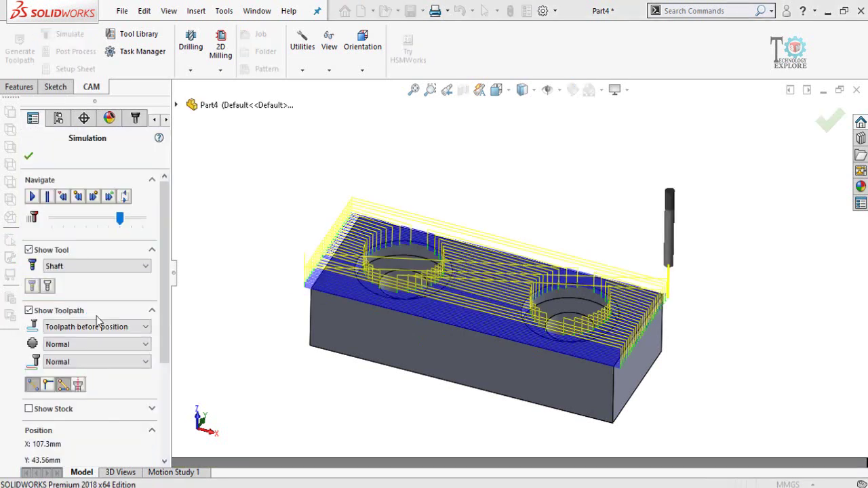
# Step: Hide the toolpath and show the stock in the Face operation's simulation, keeping the tool displayed
pyautogui.scroll(-2, 163, 269)
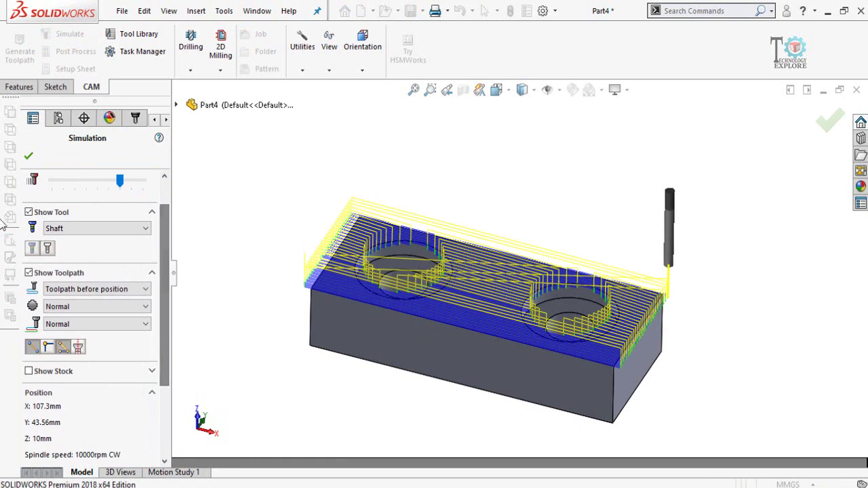
pyautogui.scroll(2, 27, 252)
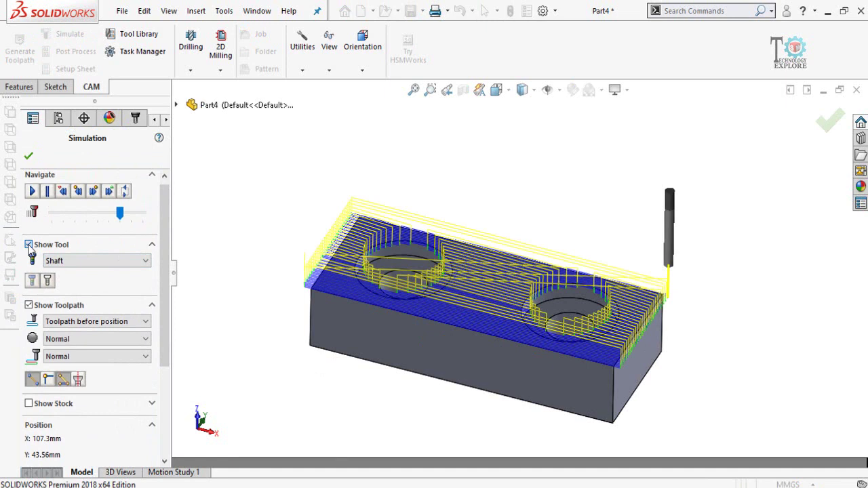
pyautogui.click(28, 245)
pyautogui.click(28, 245)
pyautogui.click(28, 305)
pyautogui.click(28, 305)
pyautogui.click(28, 306)
pyautogui.click(29, 305)
pyautogui.click(29, 305)
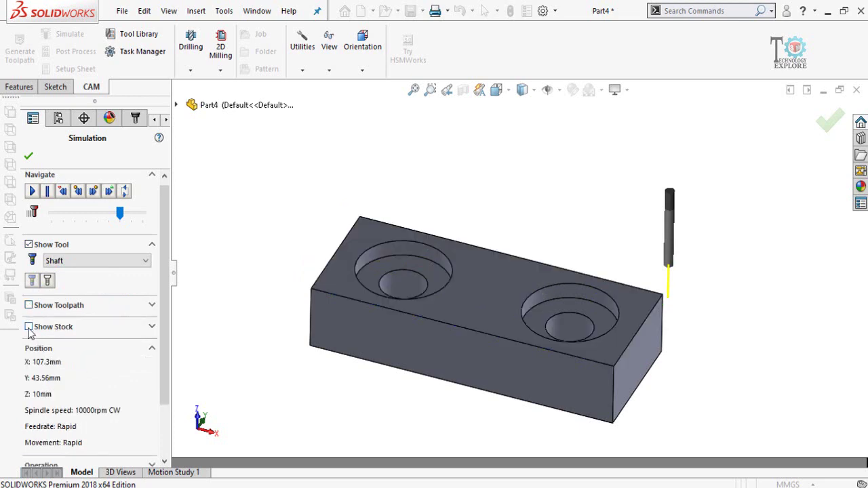
pyautogui.click(29, 327)
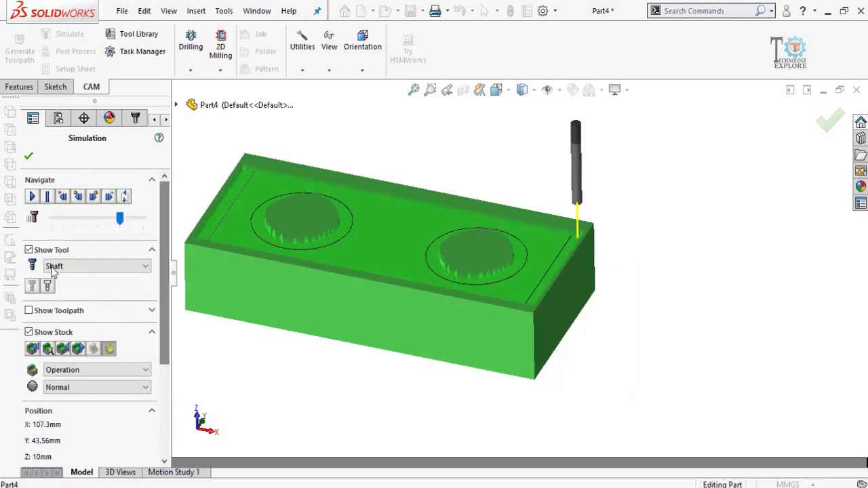
# Step: Play the Face operation's stock-removal simulation, adjust its playback speed and close the simulation
pyautogui.click(32, 197)
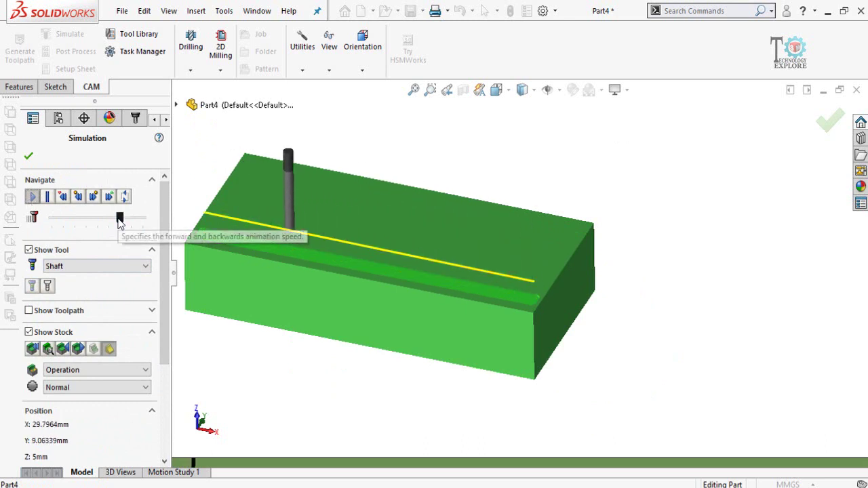
pyautogui.moveTo(120, 218); pyautogui.dragTo(134, 224)
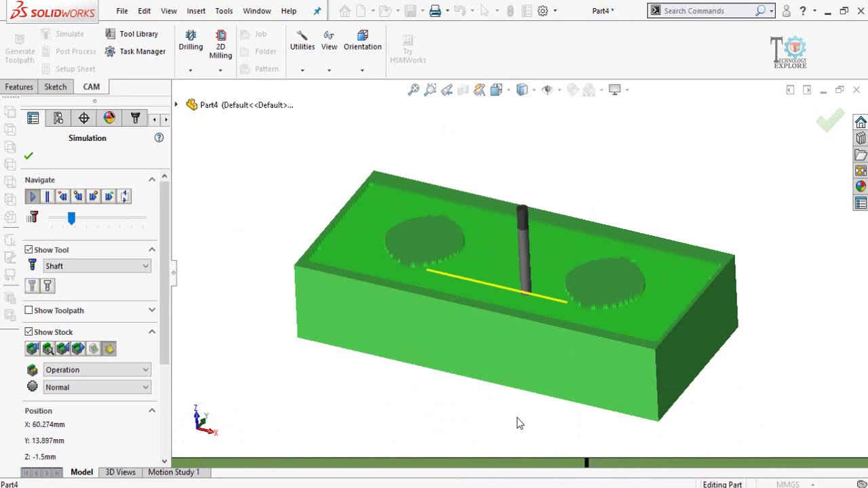
pyautogui.click(28, 158)
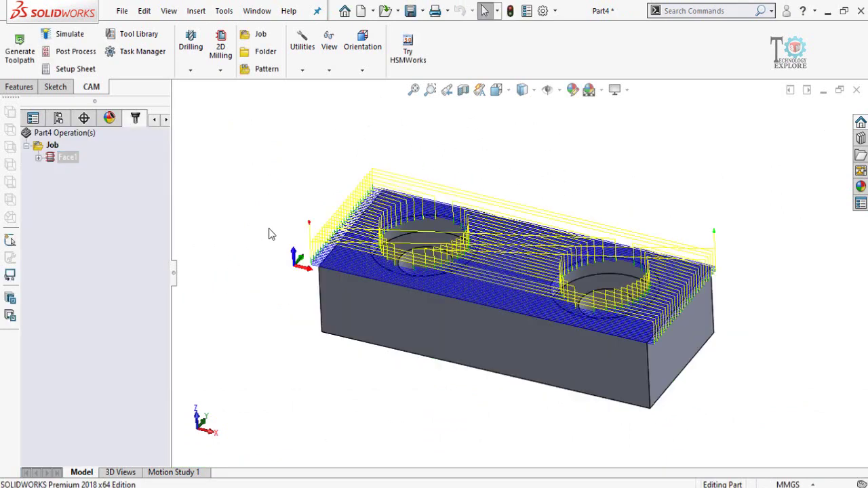
# Step: Start a new 2D Pocket milling operation and go to its geometry settings
pyautogui.press('f')
pyautogui.scroll(-1, 577, 314)
pyautogui.moveTo(443, 256); pyautogui.dragTo(444, 307, button='middle')
pyautogui.moveTo(411, 251); pyautogui.dragTo(402, 227, button='middle')
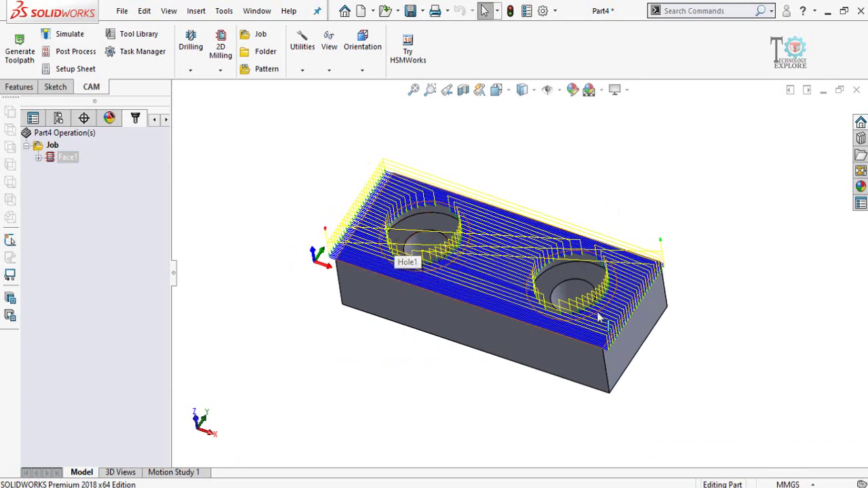
pyautogui.click(423, 409)
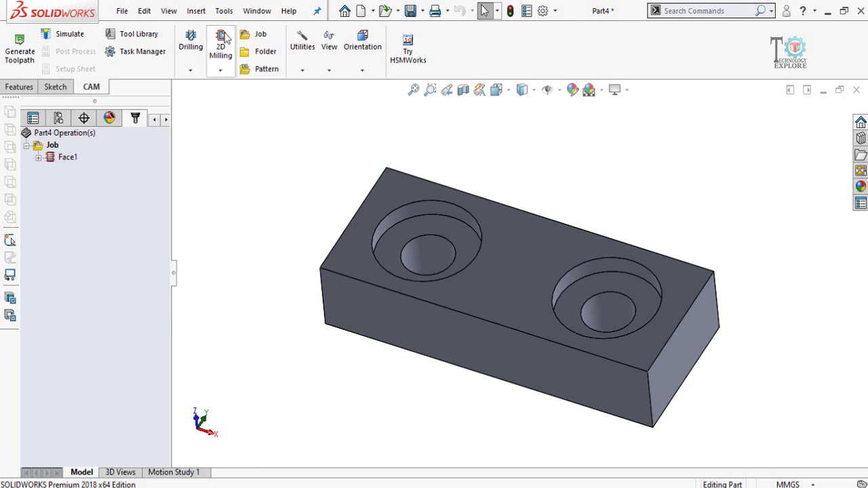
pyautogui.click(221, 71)
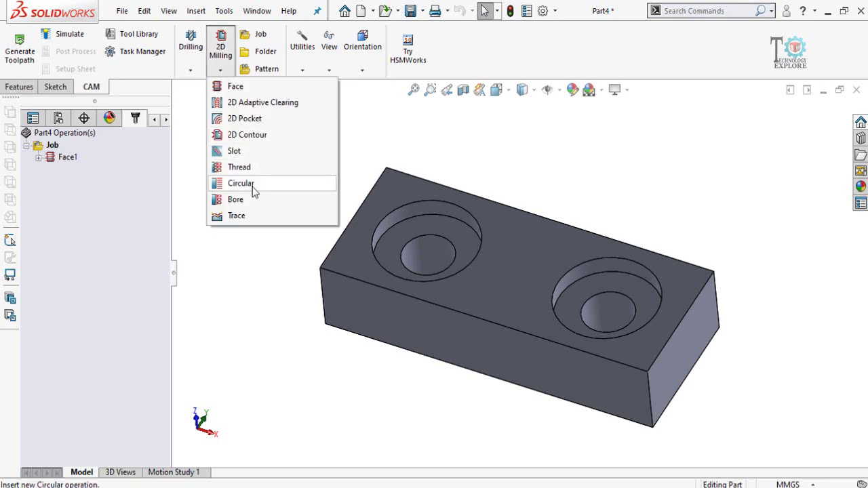
pyautogui.click(250, 121)
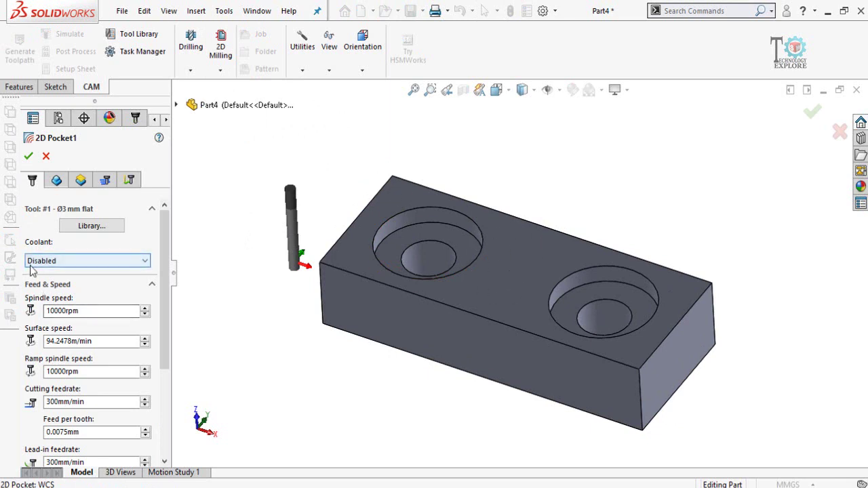
pyautogui.click(57, 182)
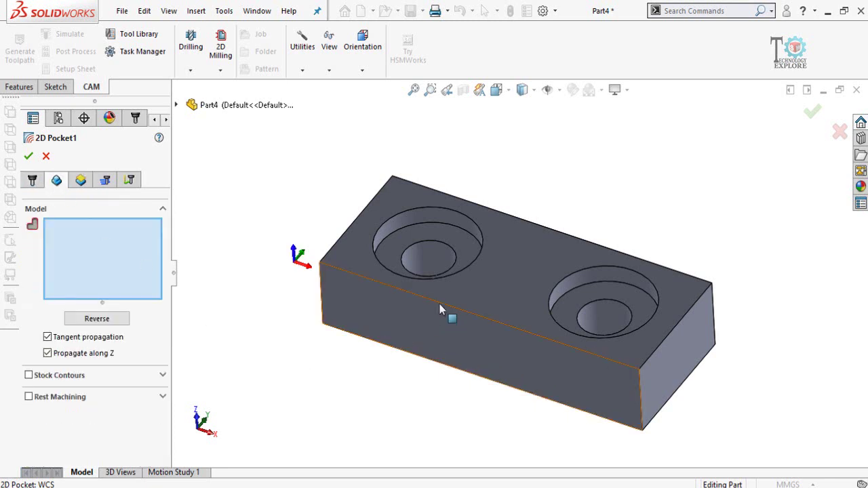
pyautogui.click(403, 236)
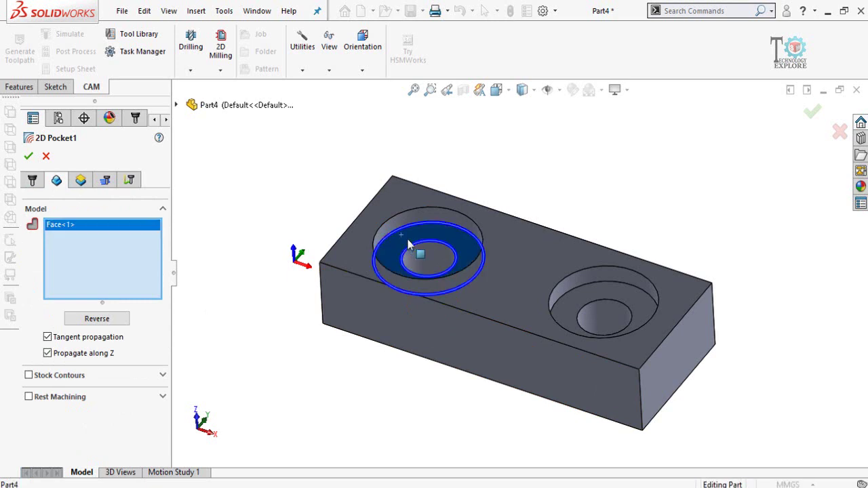
pyautogui.click(619, 293)
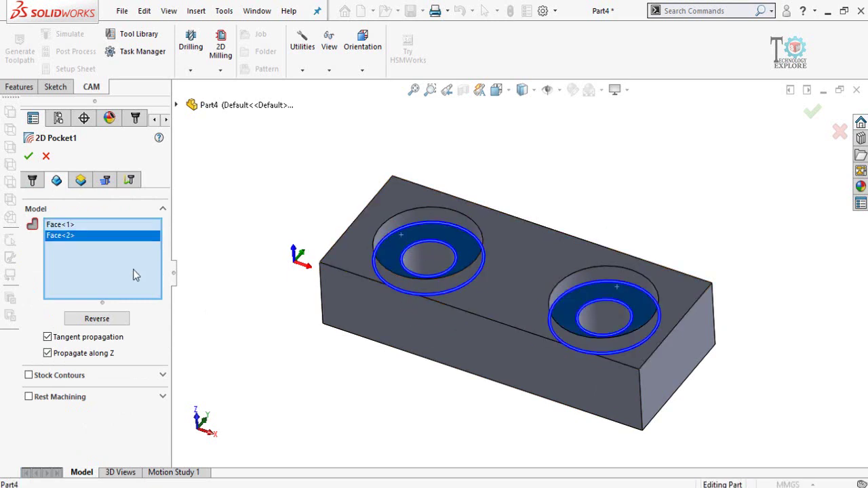
pyautogui.rightClick(123, 268)
pyautogui.click(170, 278)
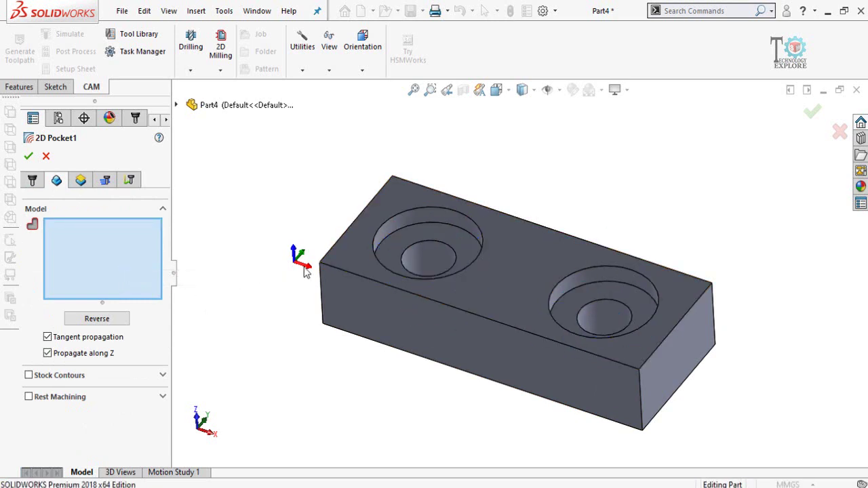
# Step: Select the outer circular floor edges of both counterbores as the 2D Pocket's machining contours
pyautogui.click(397, 236)
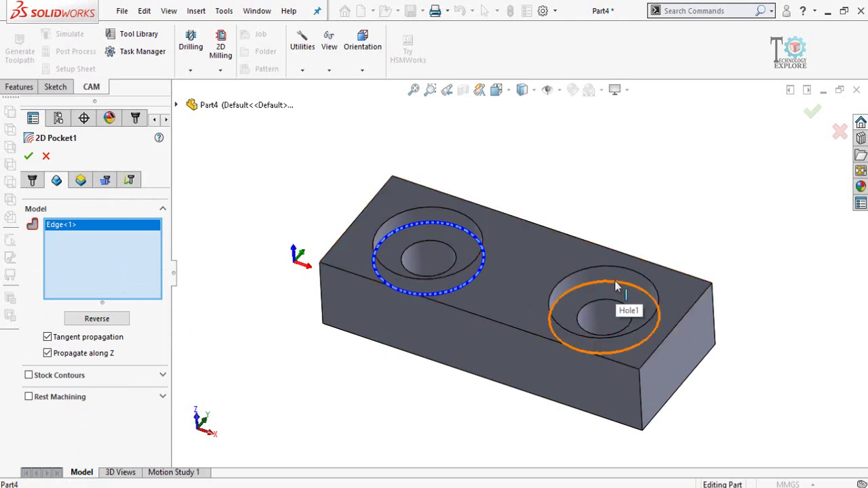
pyautogui.click(601, 308)
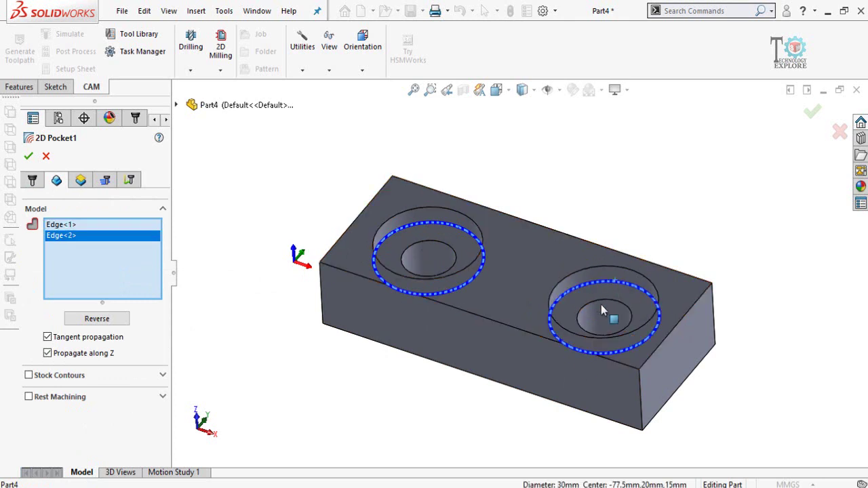
# Step: Set the 2D Pocket's clearance height to 5 mm from the retract height and its feed height to 0 mm from the top
pyautogui.click(80, 179)
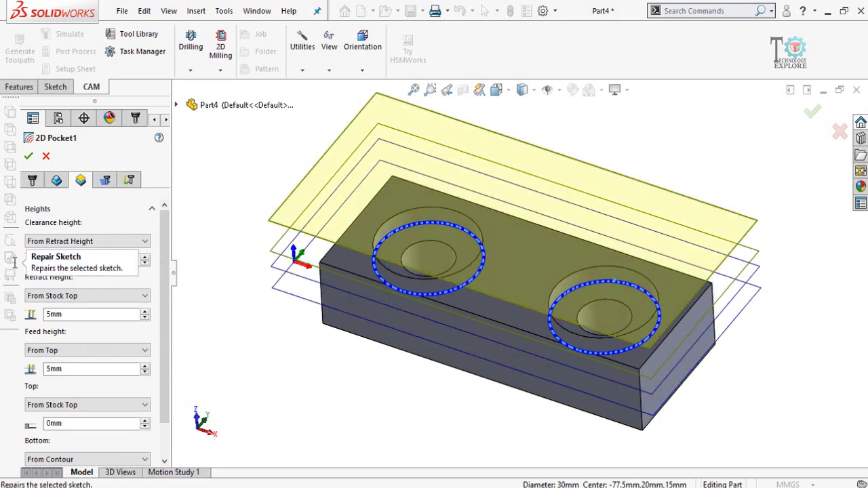
pyautogui.doubleClick(58, 260)
pyautogui.write('5')
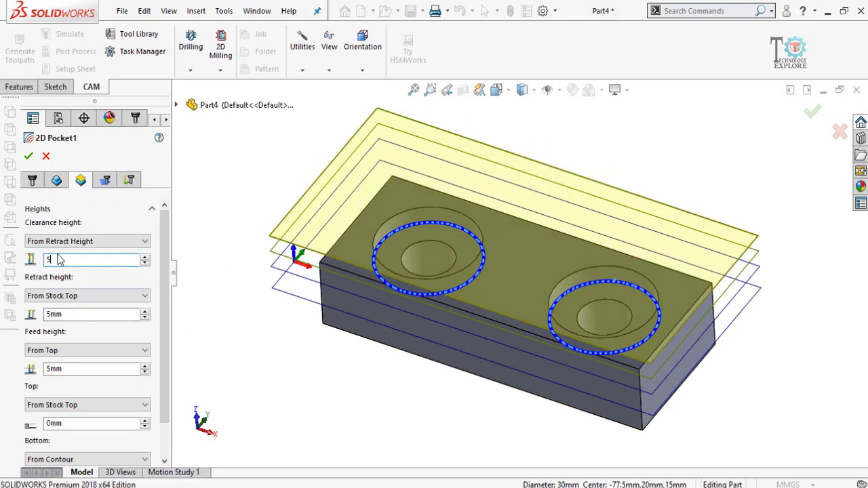
pyautogui.doubleClick(63, 314)
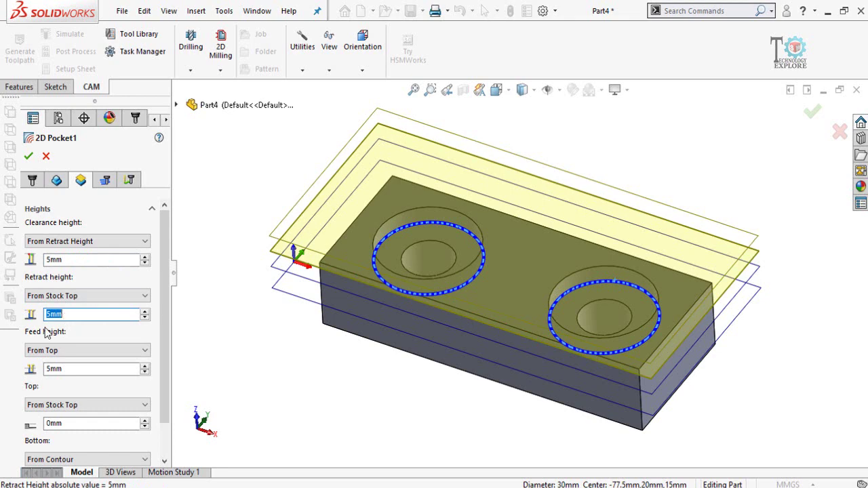
pyautogui.scroll(-1, 170, 332)
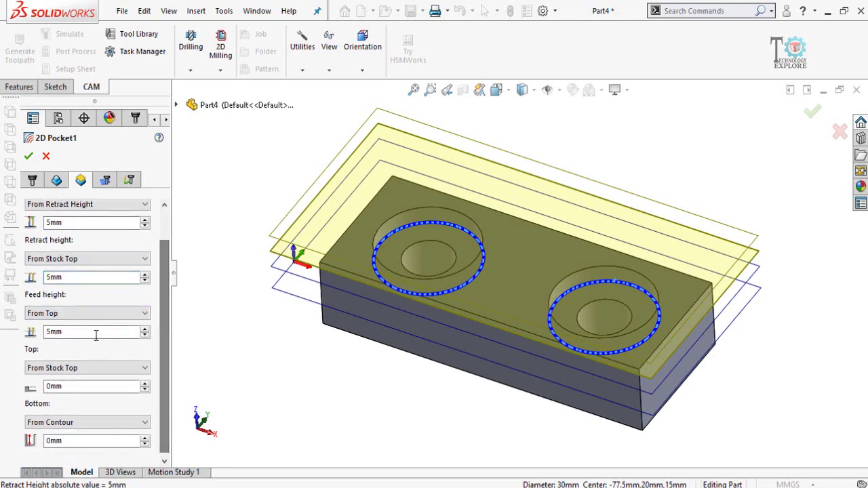
pyautogui.click(87, 332)
pyautogui.doubleClick(87, 332)
pyautogui.write('0')
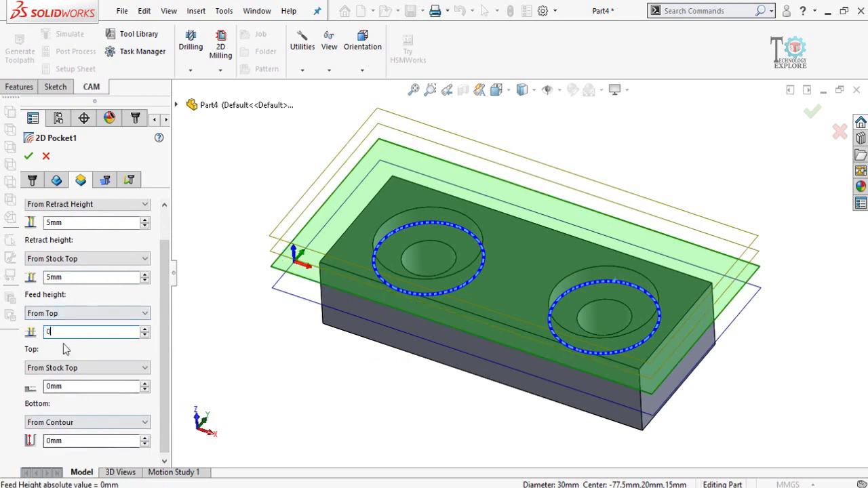
# Step: Set the 2D Pocket's stepover to 1.5 mm and turn off Stock to Leave in the pass settings
pyautogui.click(105, 182)
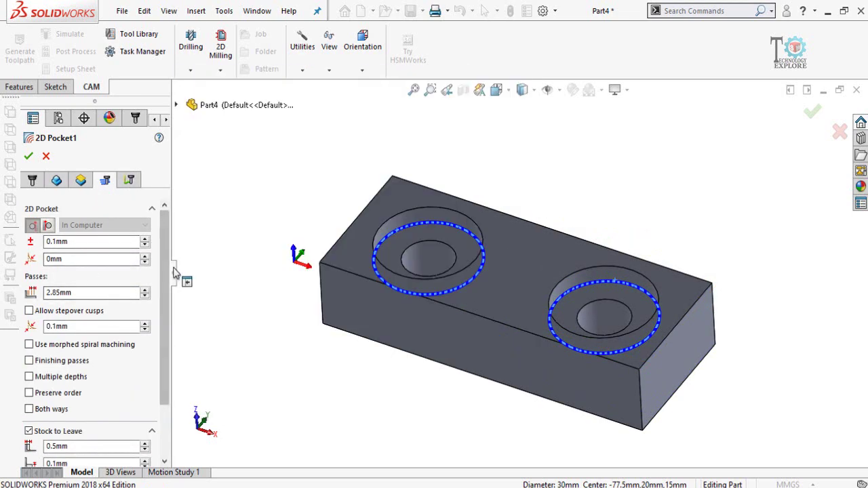
pyautogui.moveTo(164, 273); pyautogui.dragTo(162, 305)
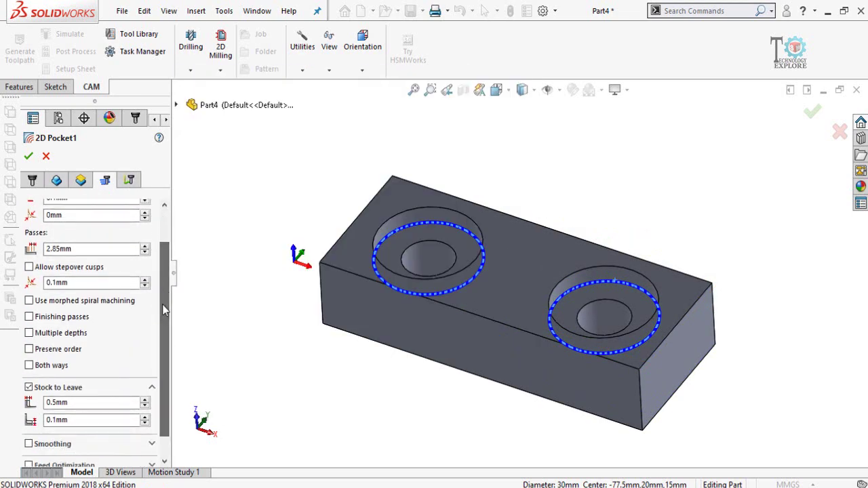
pyautogui.doubleClick(72, 250)
pyautogui.write('1.5')
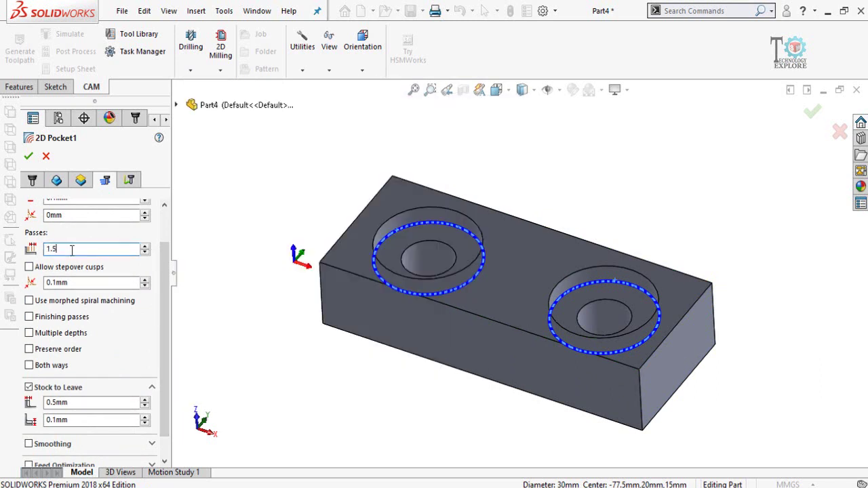
pyautogui.moveTo(164, 281); pyautogui.dragTo(162, 312)
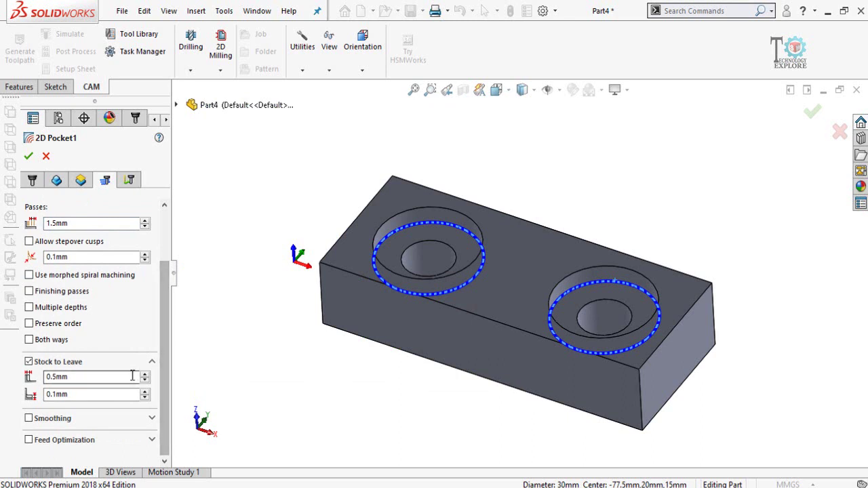
pyautogui.click(28, 362)
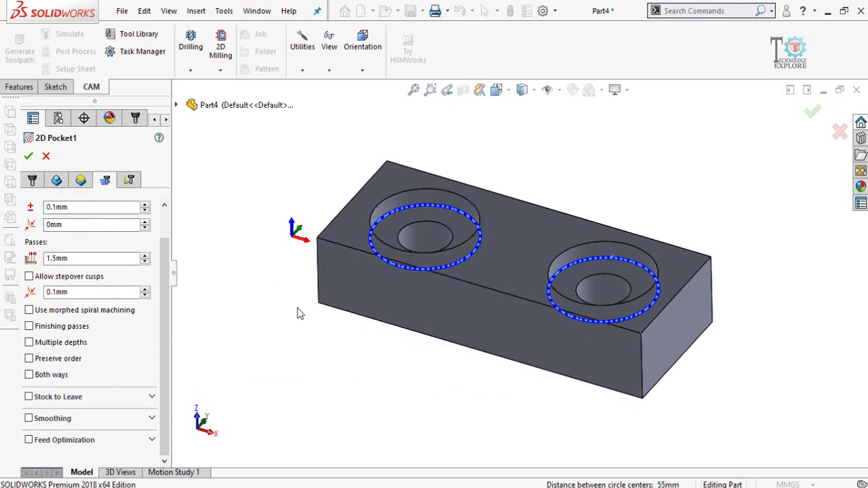
# Step: Enable multiple depths for the 2D Pocket with a maximum stepdown of 0.5 mm
pyautogui.moveTo(297, 313)
pyautogui.mouseDown(button='middle')
pyautogui.moveTo(300, 333)
pyautogui.moveTo(303, 324)
pyautogui.mouseUp(button='middle')
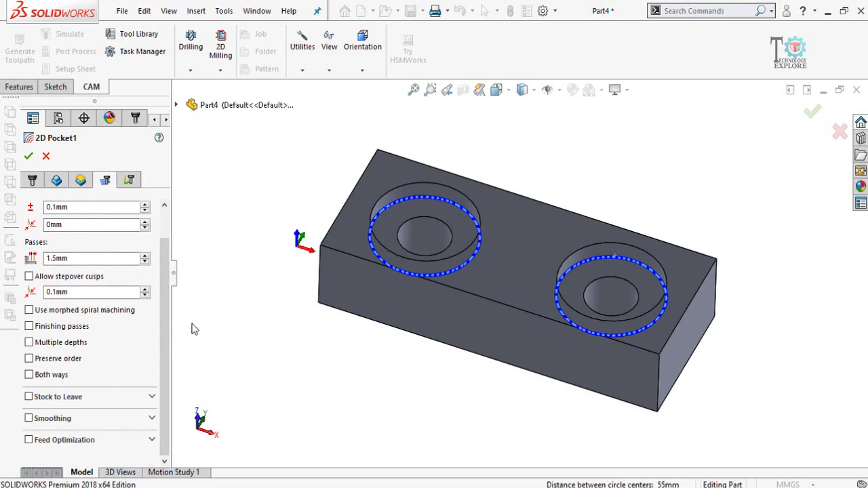
pyautogui.click(29, 343)
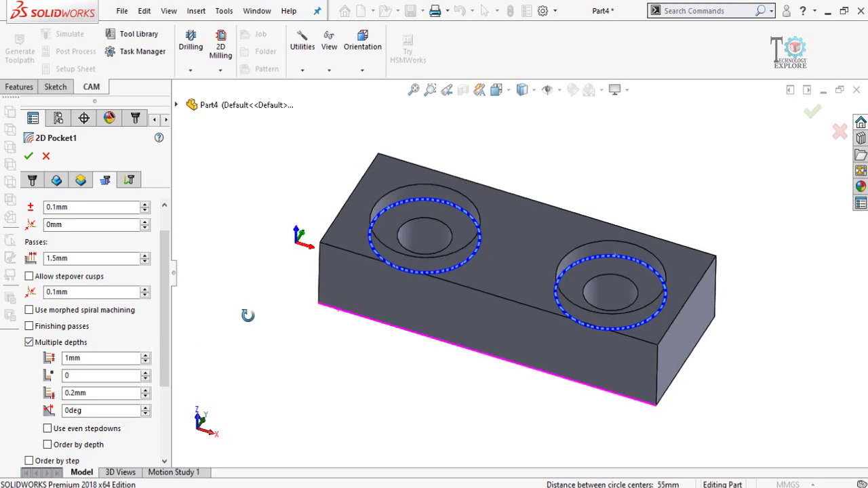
pyautogui.click(89, 358)
pyautogui.doubleClick(89, 358)
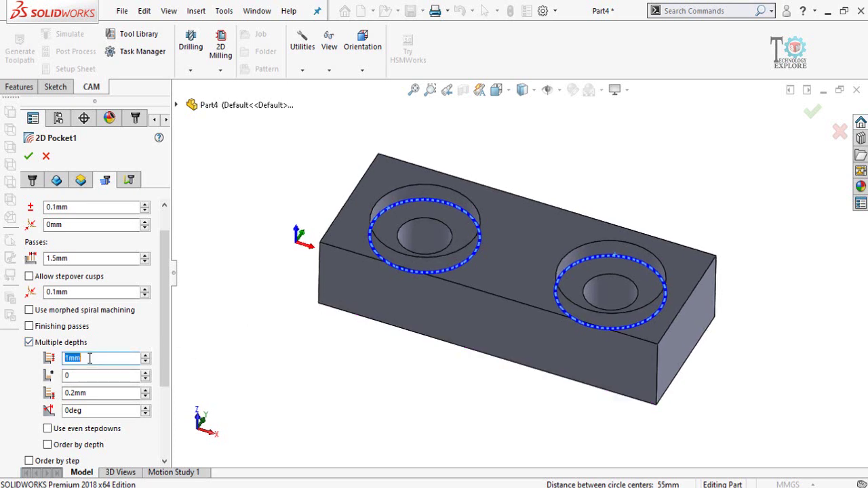
pyautogui.write('0.5')
pyautogui.moveTo(164, 358); pyautogui.dragTo(174, 319)
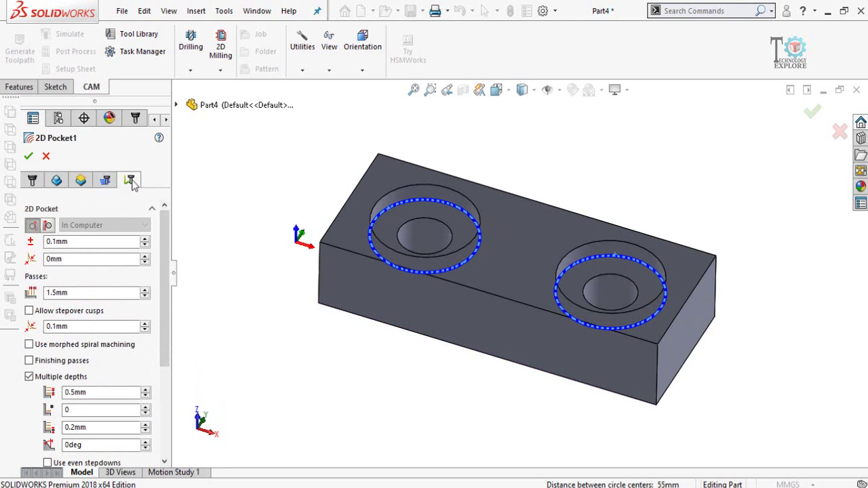
# Step: Set the 2D Pocket's maximum keep-tool-down distance to 10 mm in the linking settings
pyautogui.click(130, 180)
pyautogui.moveTo(164, 261); pyautogui.dragTo(164, 262)
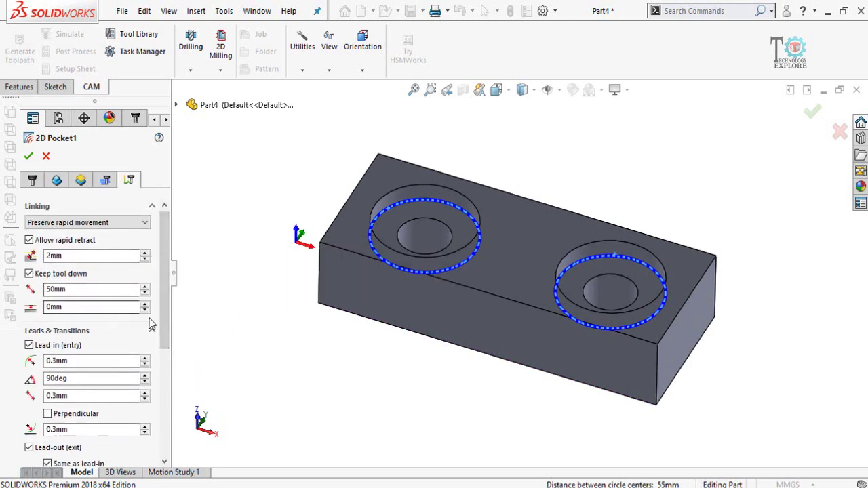
pyautogui.doubleClick(88, 290)
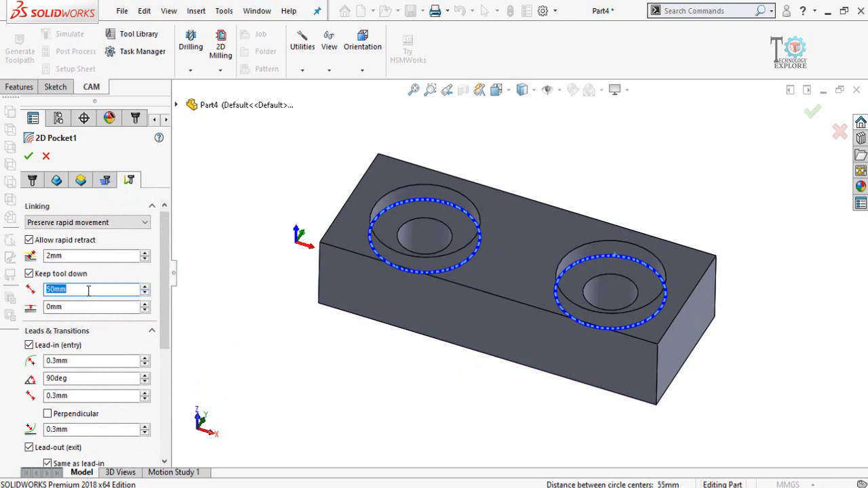
pyautogui.write('10')
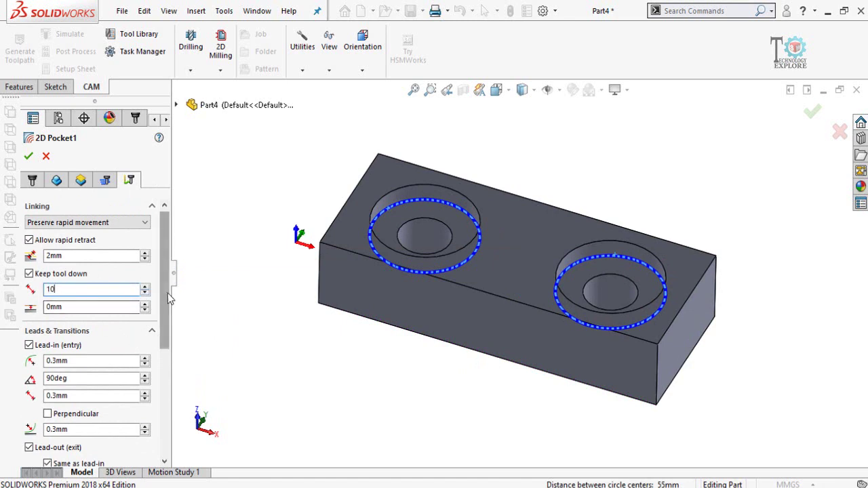
pyautogui.moveTo(167, 293); pyautogui.dragTo(166, 344)
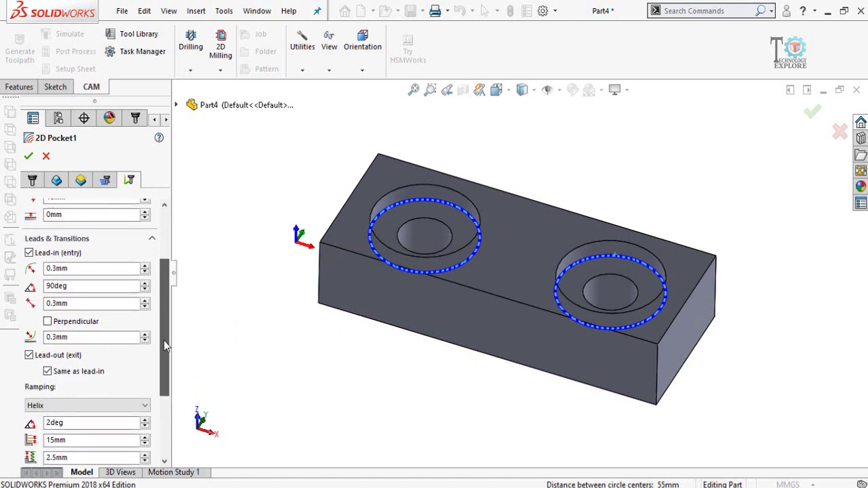
# Step: Set the maximum ramp stepdown to 0.5 mm for the 2D Pocket's helix ramping
pyautogui.scroll(-3, 37, 286)
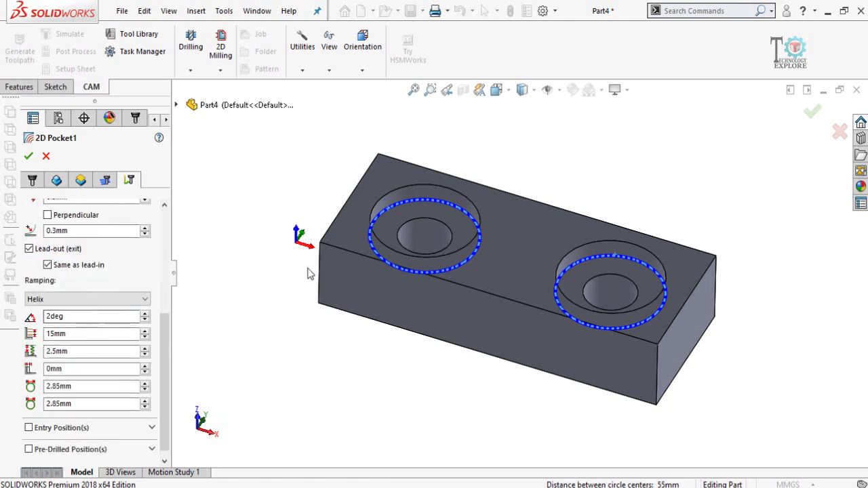
pyautogui.moveTo(289, 349); pyautogui.dragTo(320, 326, button='middle')
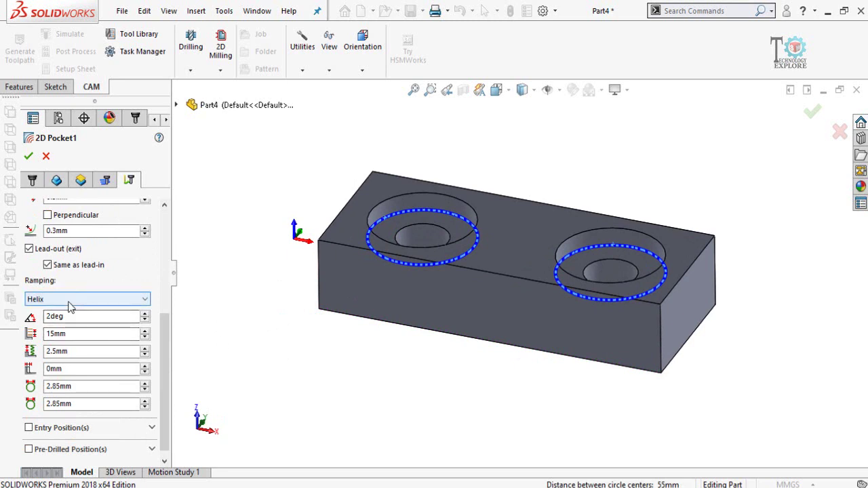
pyautogui.moveTo(71, 307)
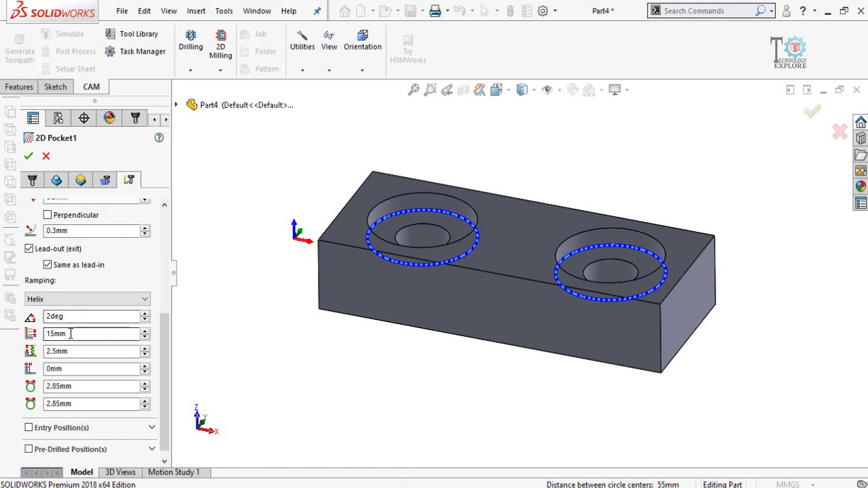
pyautogui.moveTo(72, 333)
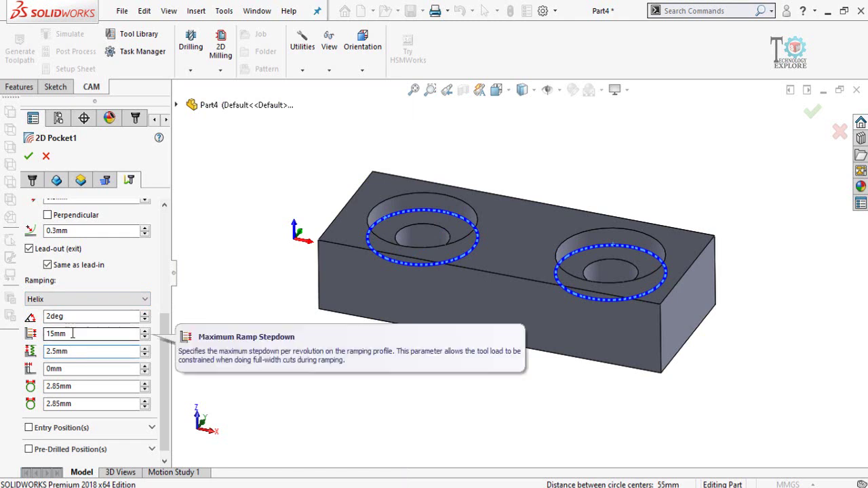
pyautogui.doubleClick(72, 333)
pyautogui.write('0')
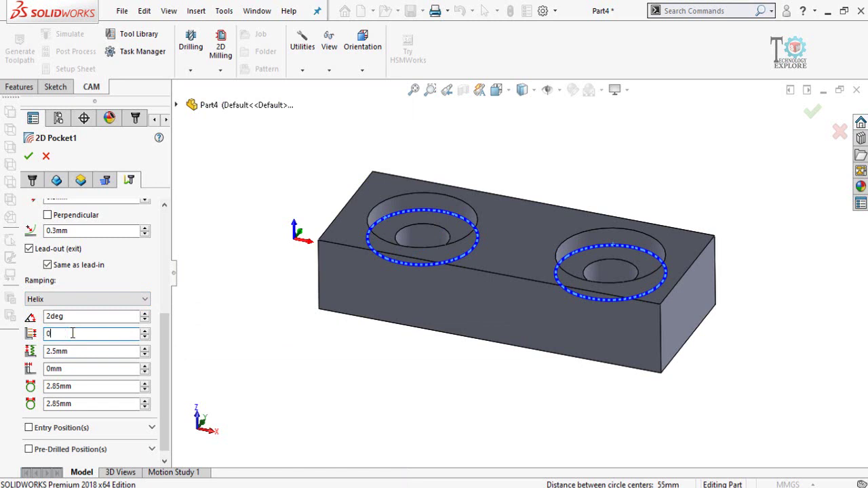
pyautogui.press('Tab')
pyautogui.press('Tab')
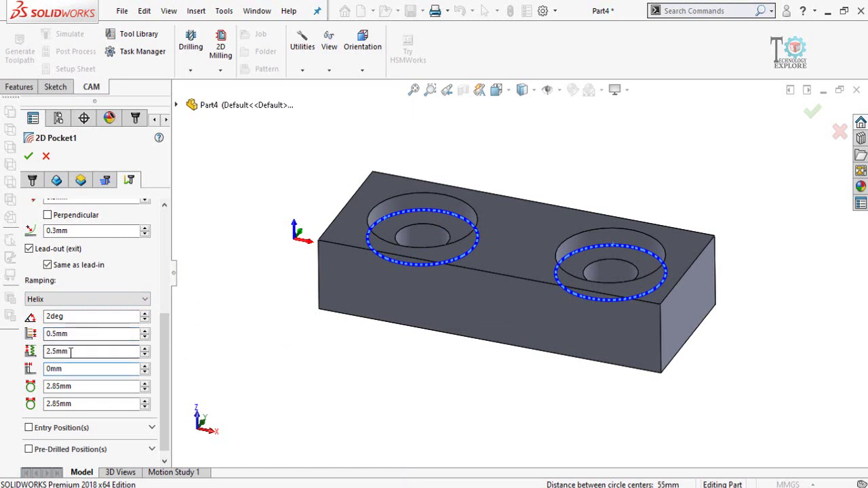
# Step: Set the 2D Pocket's ramp clearance height to 0.5 mm
pyautogui.moveTo(71, 350)
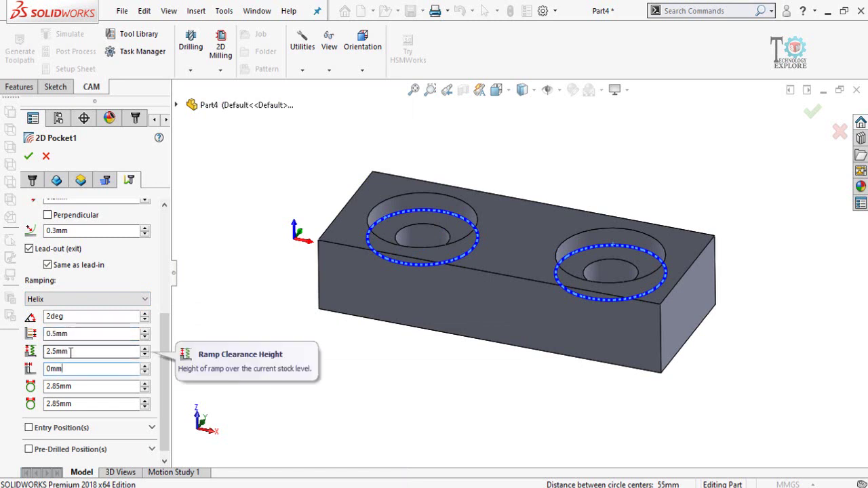
pyautogui.moveTo(334, 237); pyautogui.dragTo(333, 199, button='middle')
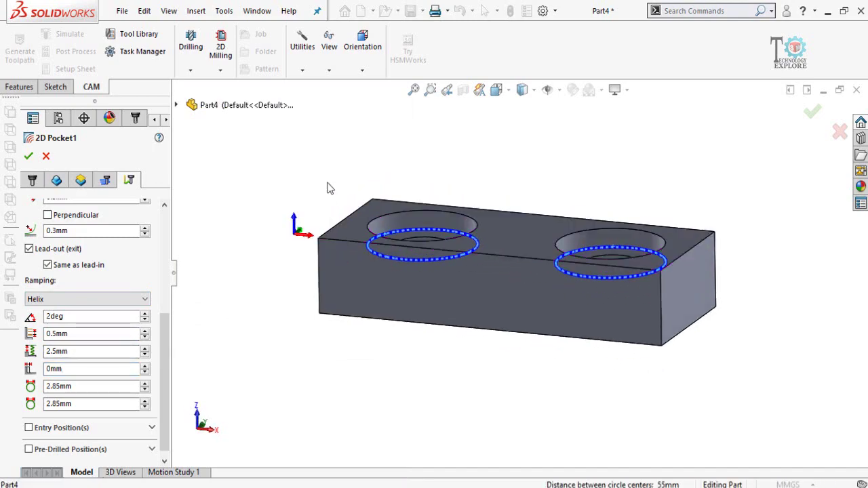
pyautogui.press('space')
pyautogui.click(404, 276)
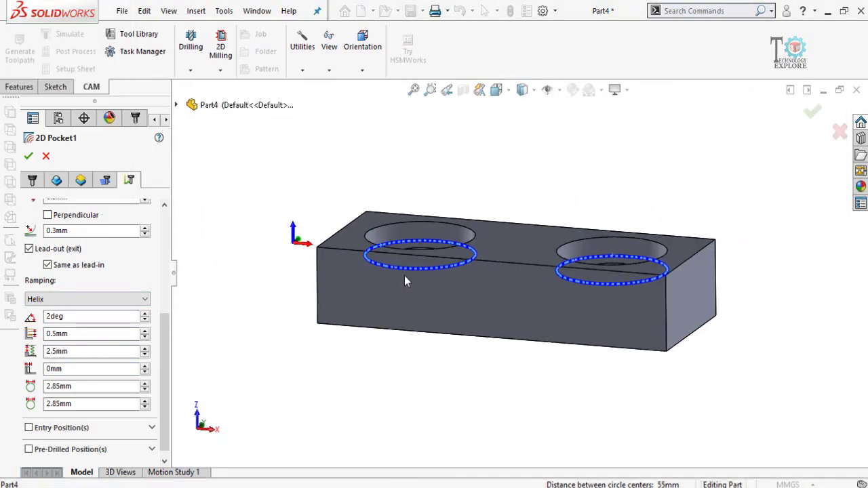
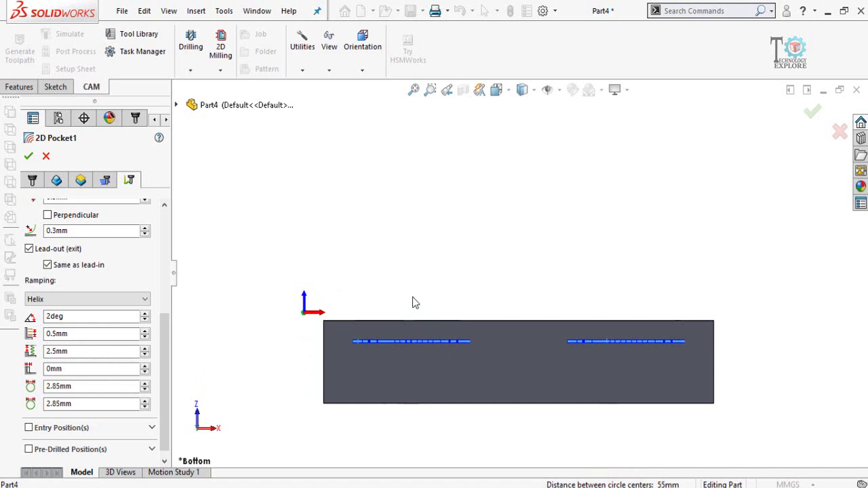
pyautogui.moveTo(412, 297); pyautogui.dragTo(385, 303)
pyautogui.scroll(-1, 420, 306)
pyautogui.scroll(3, 420, 294)
pyautogui.moveTo(495, 308); pyautogui.dragTo(475, 348, button='middle')
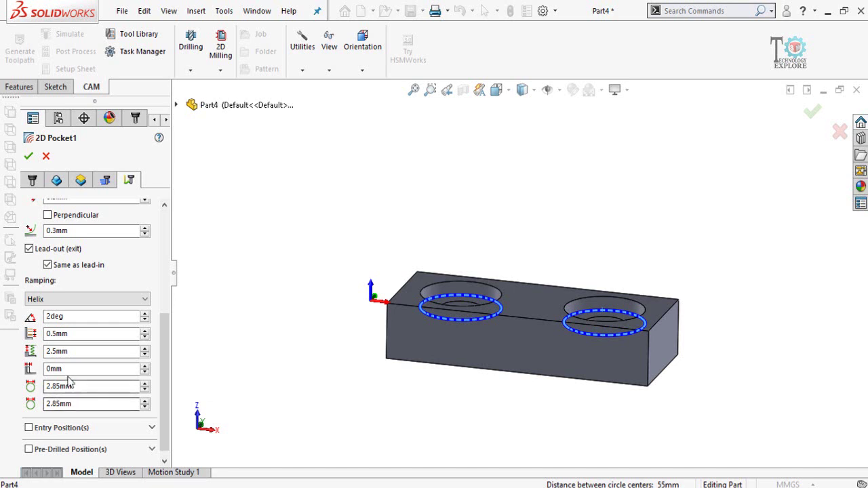
pyautogui.doubleClick(66, 350)
pyautogui.write('0.5')
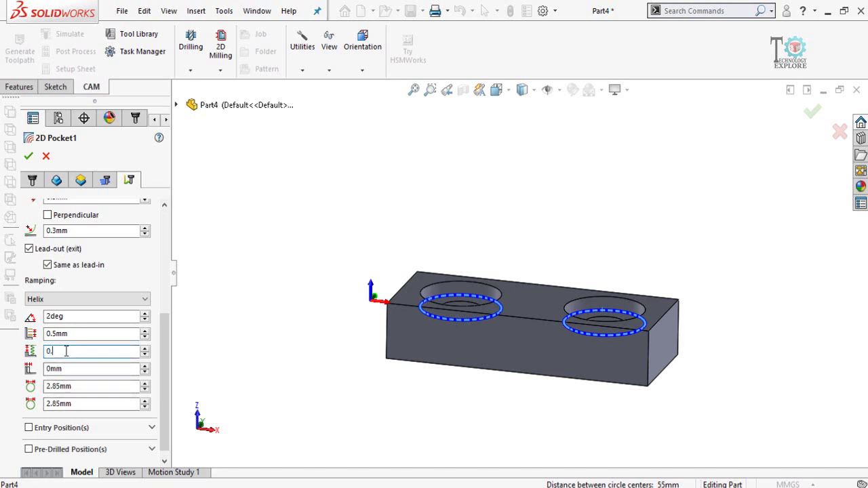
pyautogui.click(266, 344)
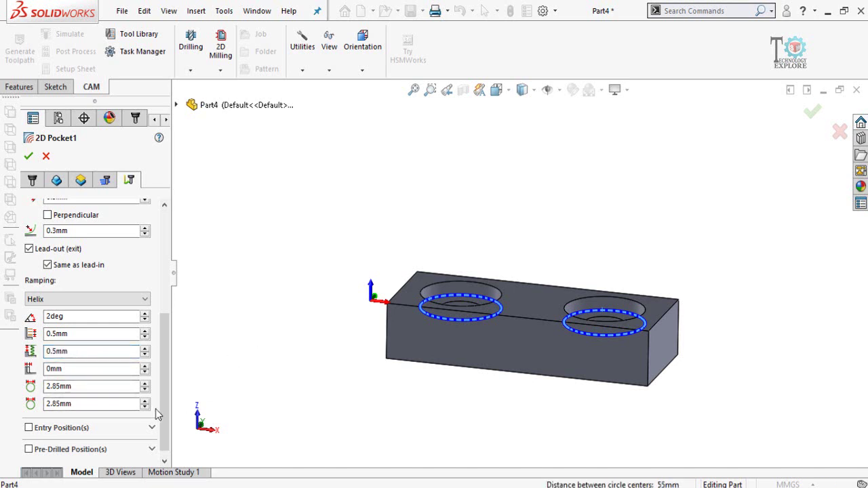
# Step: Set the 2D Pocket's helical ramp diameter to 6 mm and accept the operation
pyautogui.click(92, 385)
pyautogui.write('6')
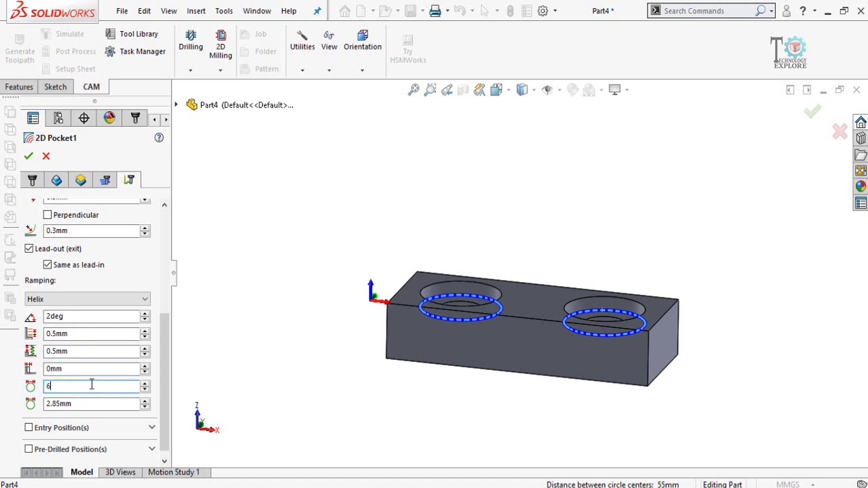
pyautogui.click(269, 357)
pyautogui.scroll(-1, 161, 398)
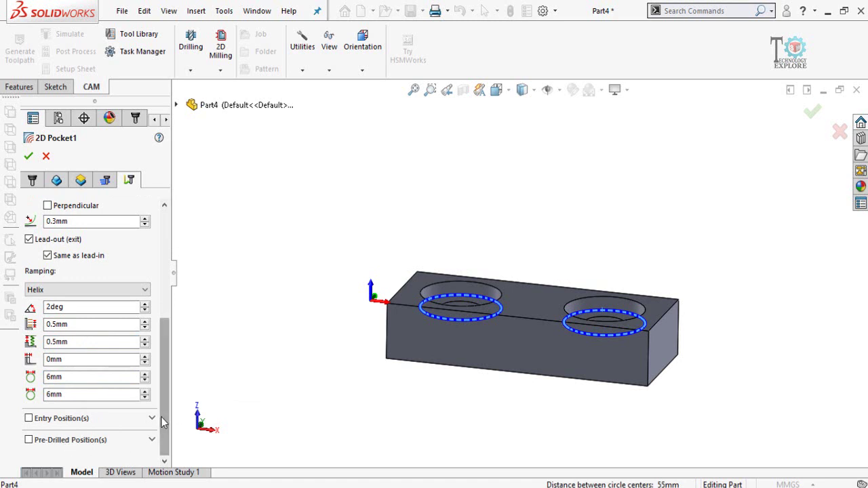
pyautogui.moveTo(163, 422); pyautogui.dragTo(162, 314)
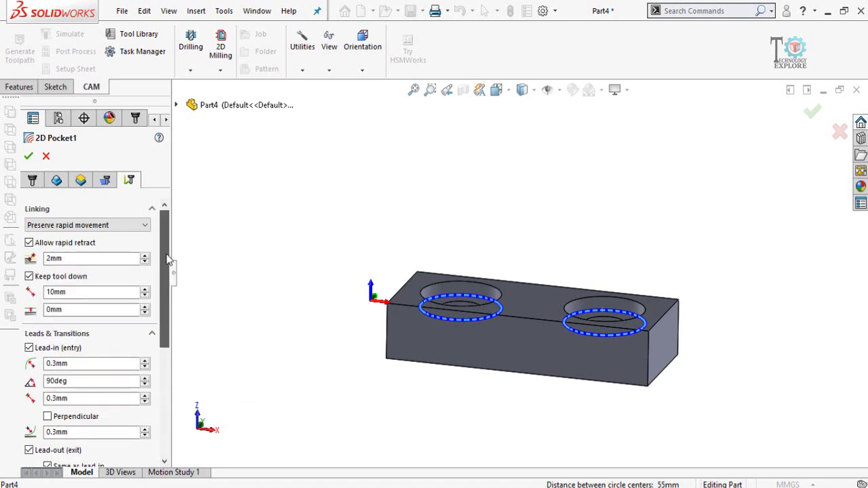
pyautogui.click(28, 157)
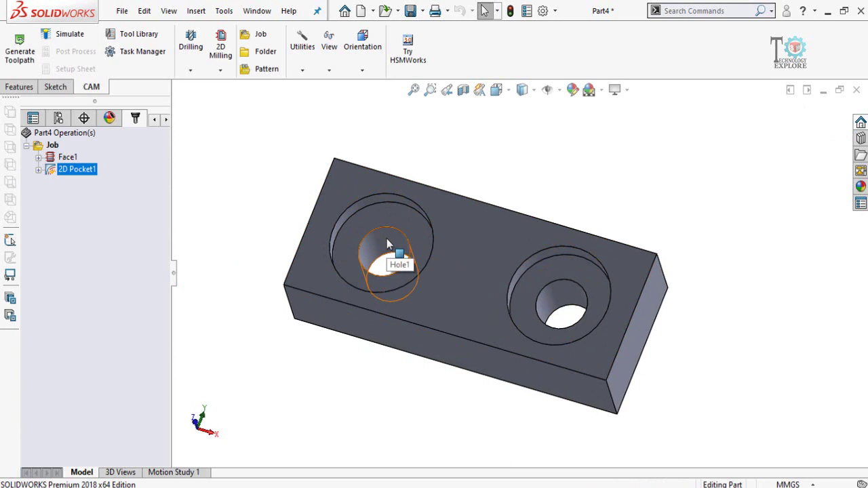
# Step: Create a second 2D Pocket operation and select the bottom circular edges of both through holes as its geometry
pyautogui.moveTo(387, 244); pyautogui.dragTo(393, 237, button='middle')
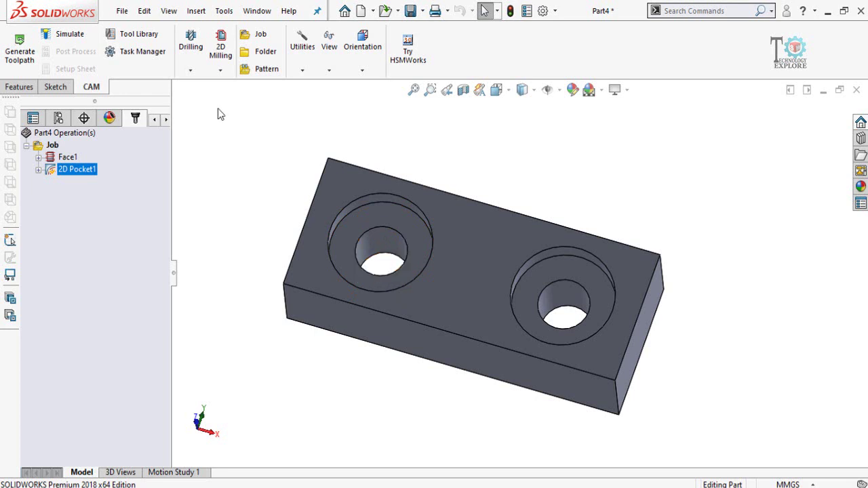
pyautogui.click(220, 71)
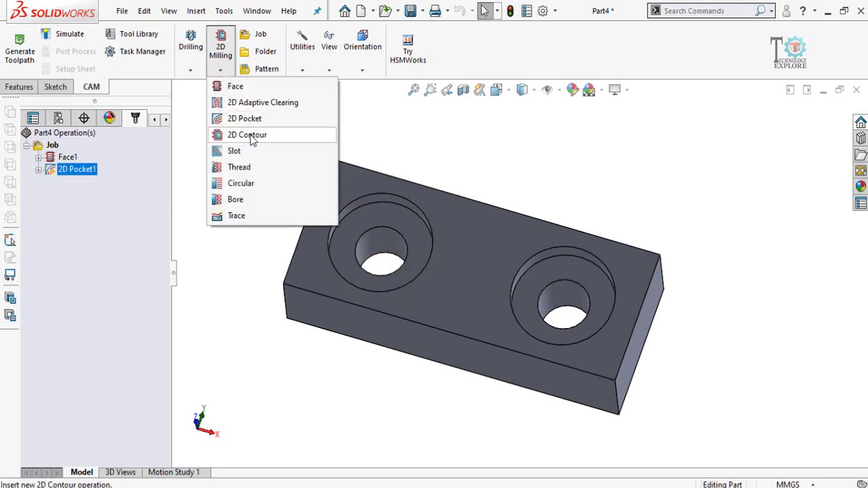
pyautogui.click(245, 120)
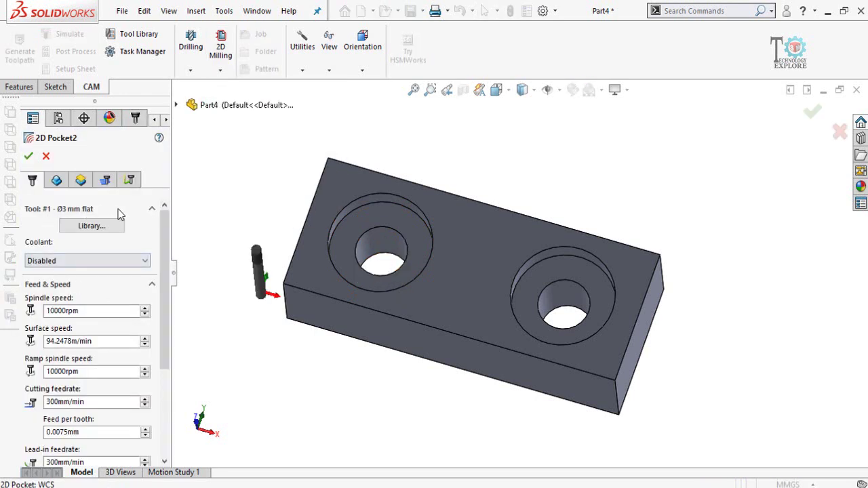
pyautogui.click(57, 182)
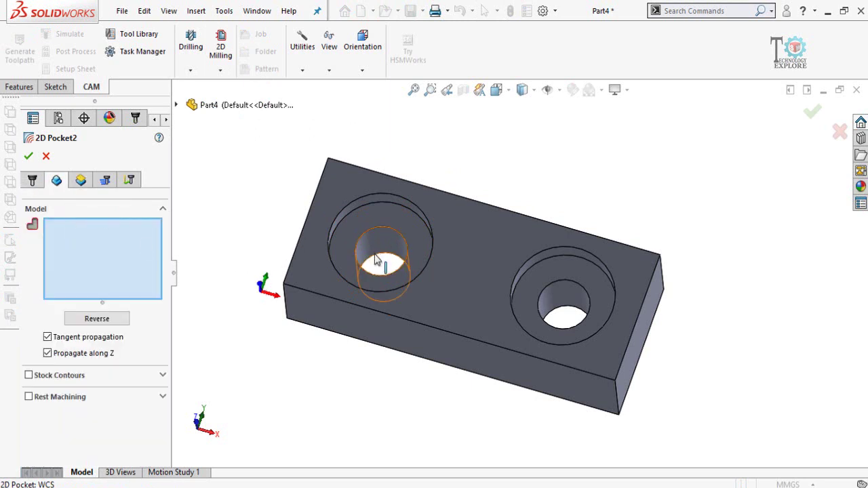
pyautogui.click(400, 270)
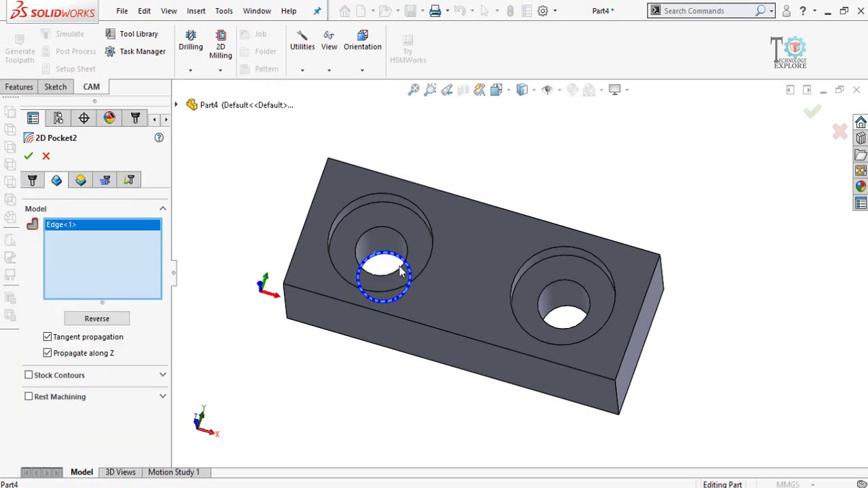
pyautogui.click(560, 310)
pyautogui.scroll(2, 286, 213)
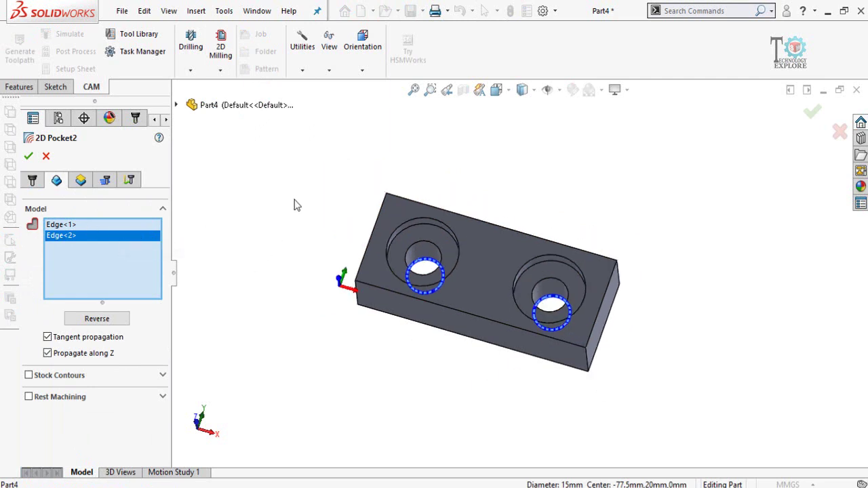
pyautogui.moveTo(295, 201)
pyautogui.mouseDown(button='middle')
pyautogui.moveTo(282, 188)
pyautogui.moveTo(291, 198)
pyautogui.mouseUp(button='middle')
pyautogui.scroll(-2, 723, 378)
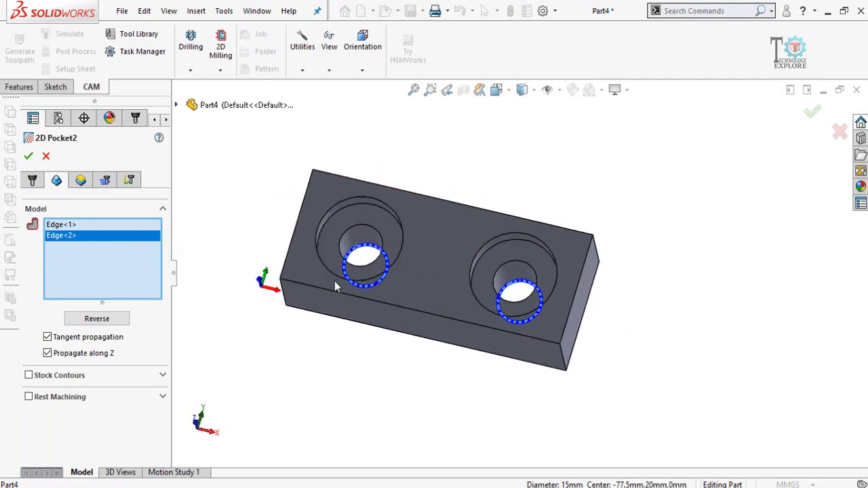
# Step: Set the second 2D Pocket's clearance height to 5 mm from the retract height and its feed height to 0 mm from the top
pyautogui.click(80, 180)
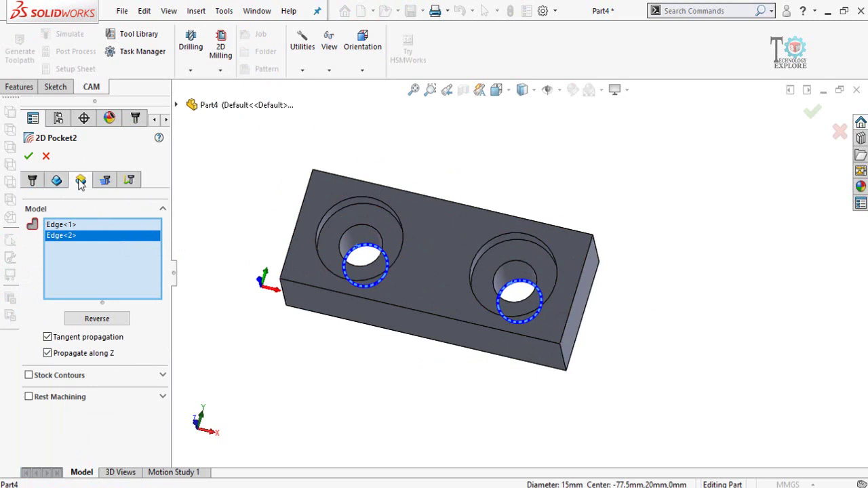
pyautogui.doubleClick(87, 258)
pyautogui.write('5')
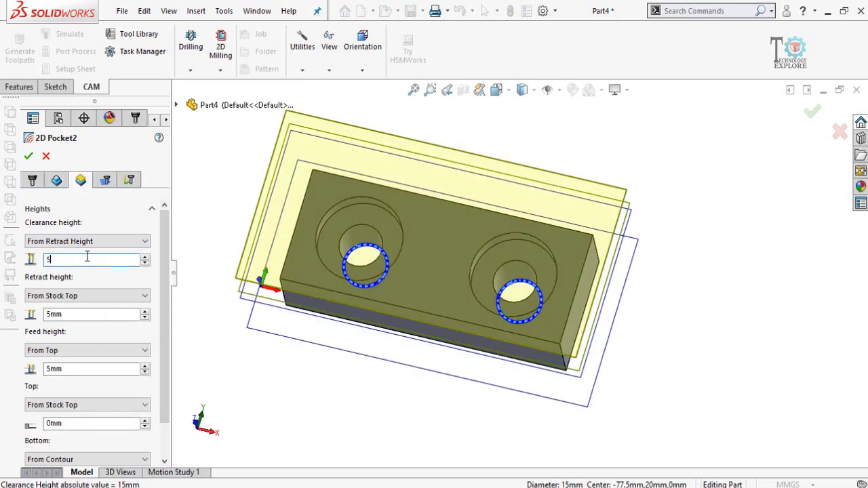
pyautogui.doubleClick(72, 369)
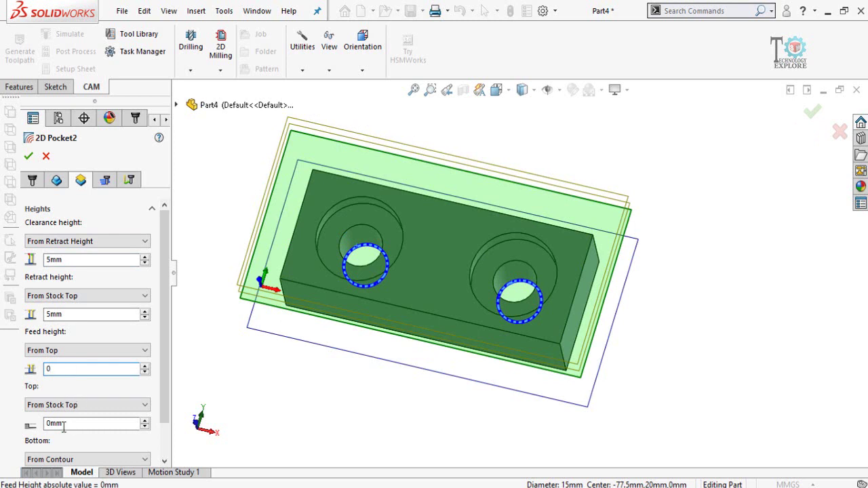
# Step: Set the second 2D Pocket's maximum stepover to 1.5 mm in the pass settings
pyautogui.click(105, 182)
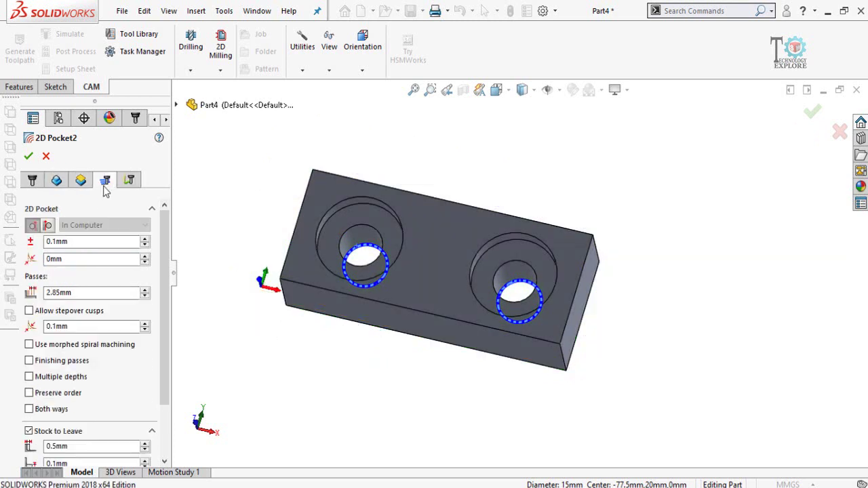
pyautogui.scroll(-1, 167, 295)
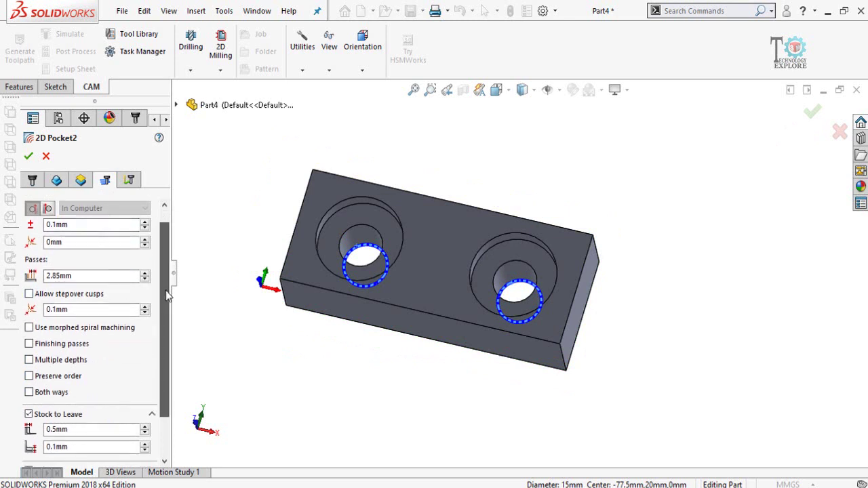
pyautogui.doubleClick(71, 275)
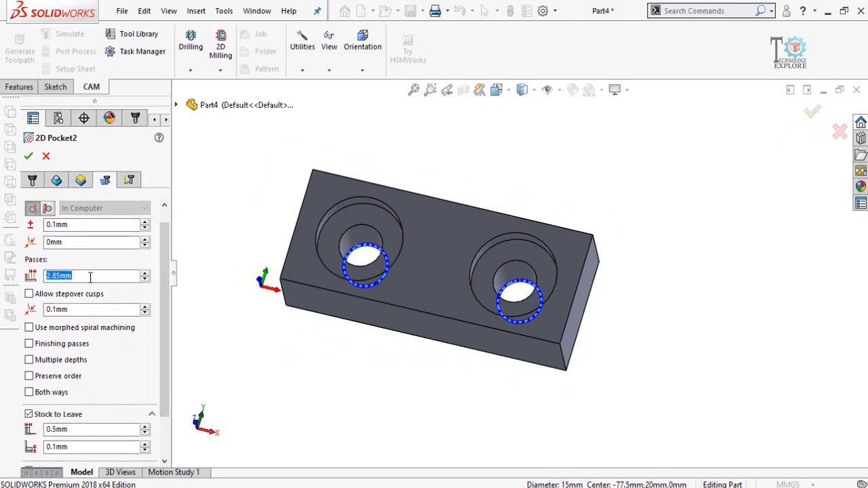
pyautogui.moveTo(90, 278)
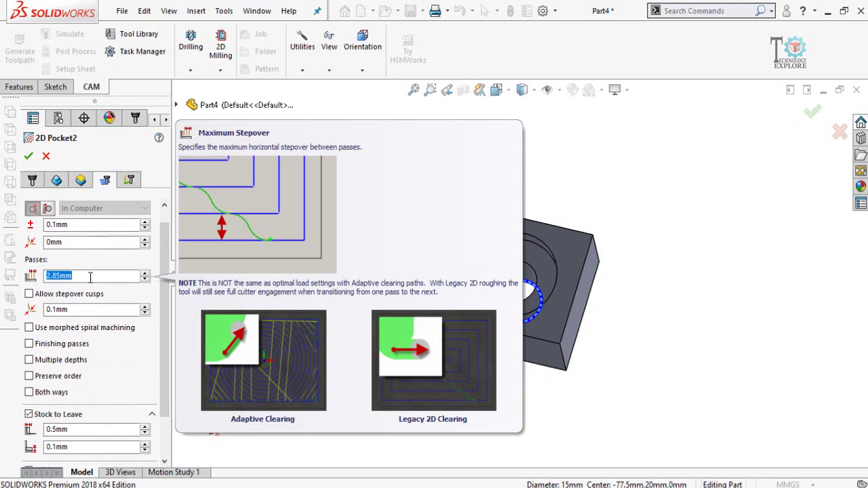
pyautogui.write('1.5')
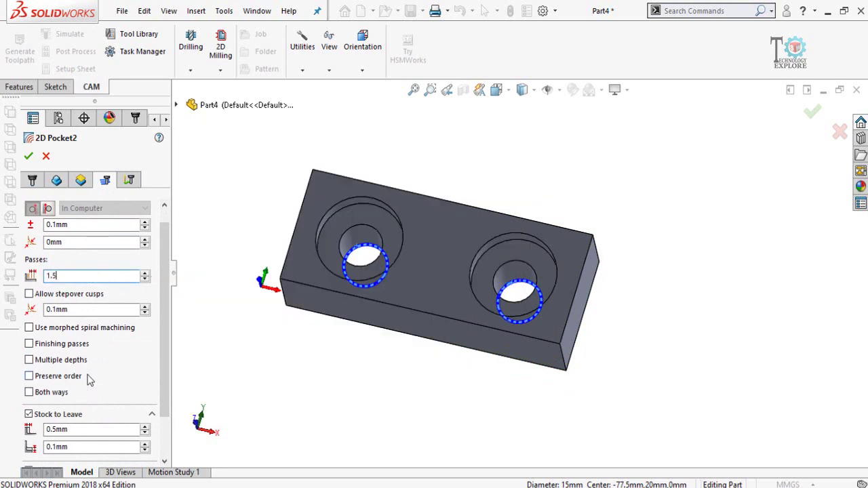
# Step: Enable multiple depths for the second 2D Pocket with a maximum roughing stepdown of 0.5 mm
pyautogui.scroll(-3, 160, 320)
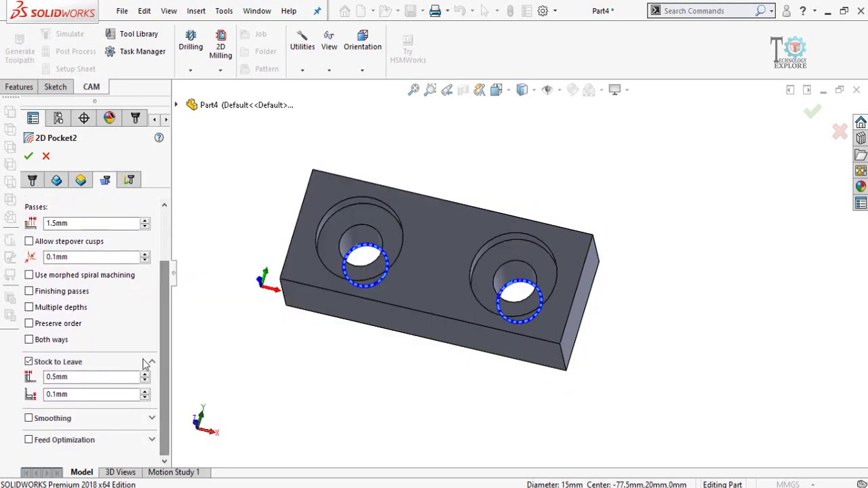
pyautogui.click(28, 307)
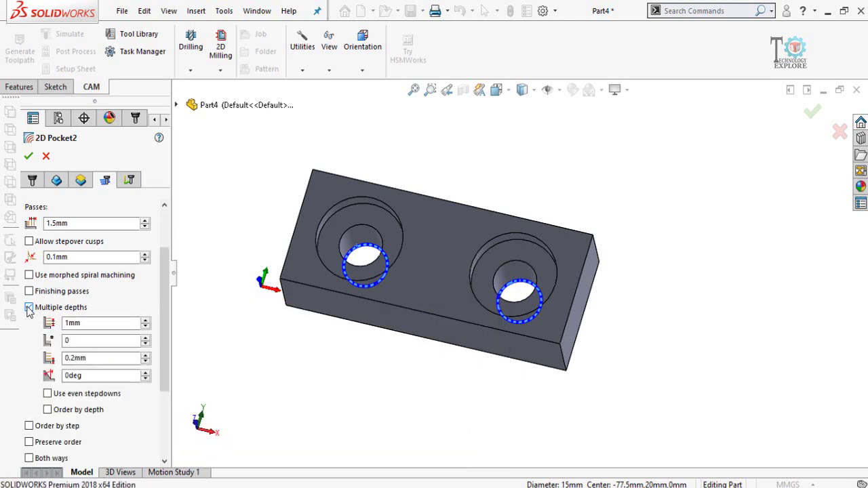
pyautogui.doubleClick(87, 324)
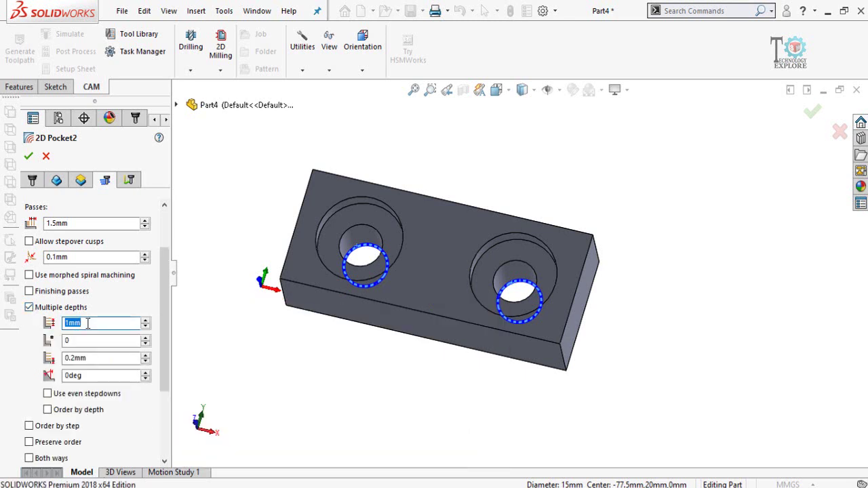
pyautogui.write('0.5')
pyautogui.moveTo(165, 343); pyautogui.dragTo(164, 412)
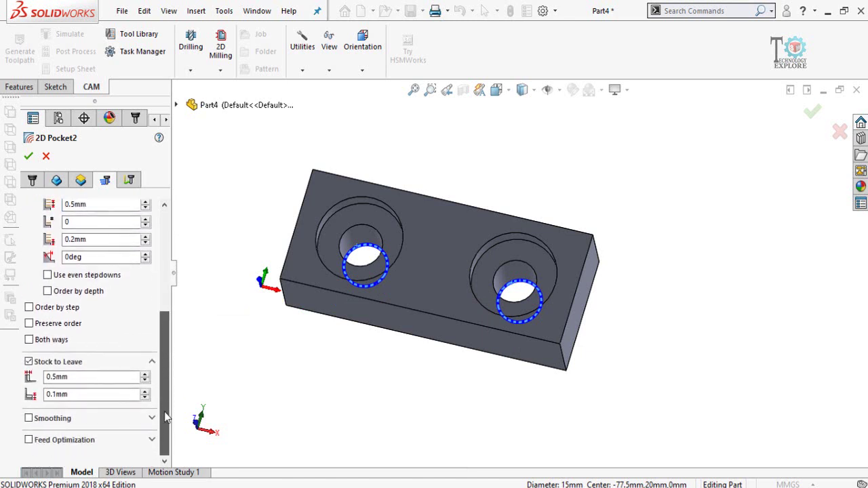
# Step: Turn off stock to leave for the second 2D Pocket
pyautogui.click(29, 340)
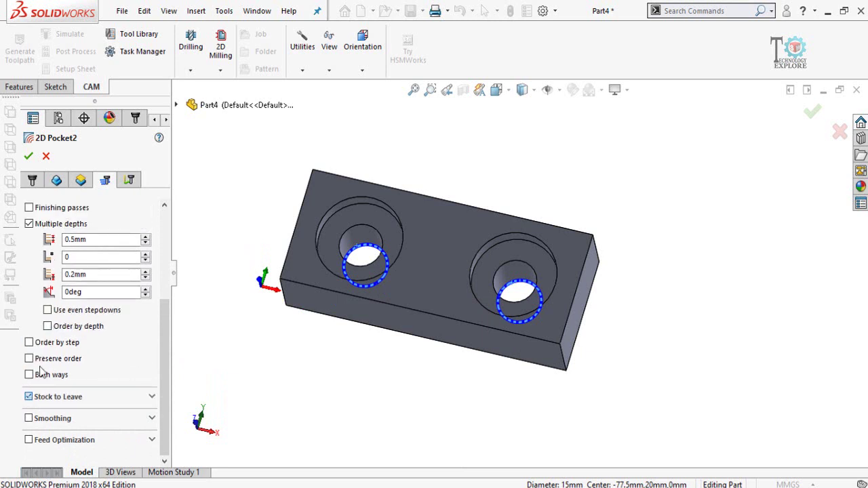
pyautogui.click(28, 361)
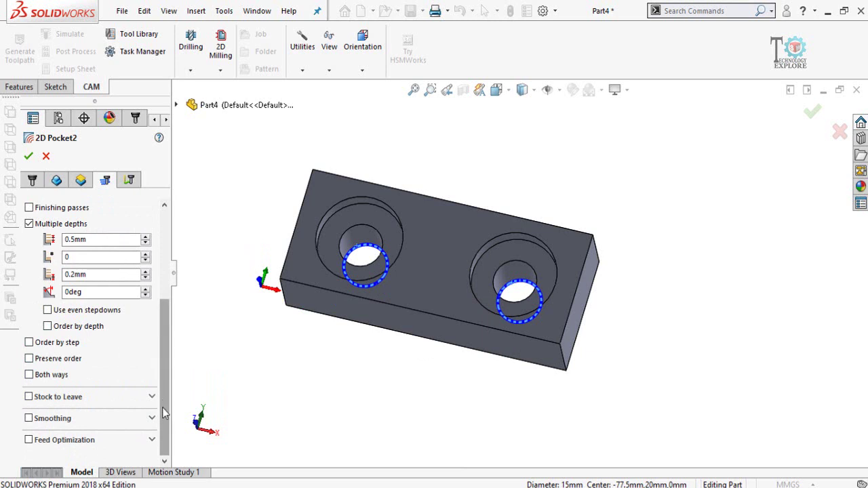
pyautogui.moveTo(163, 414); pyautogui.dragTo(171, 284)
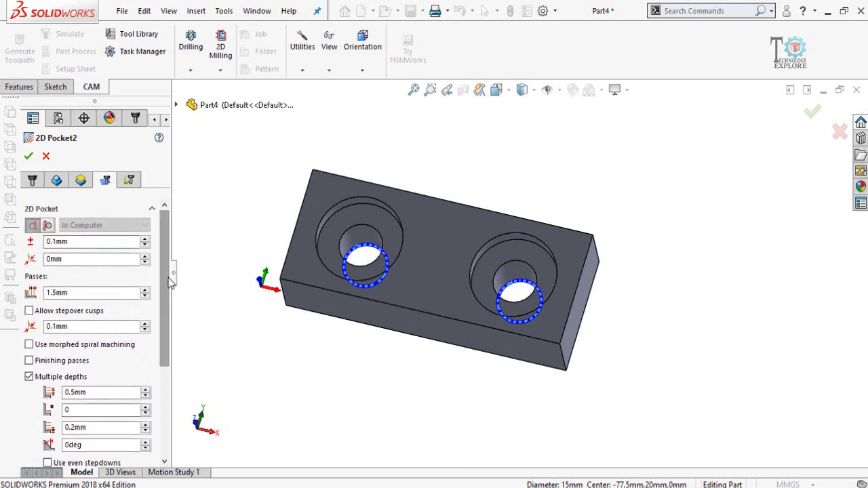
# Step: Set the second 2D Pocket's maximum stay-down distance to 10 mm in the linking settings
pyautogui.click(129, 181)
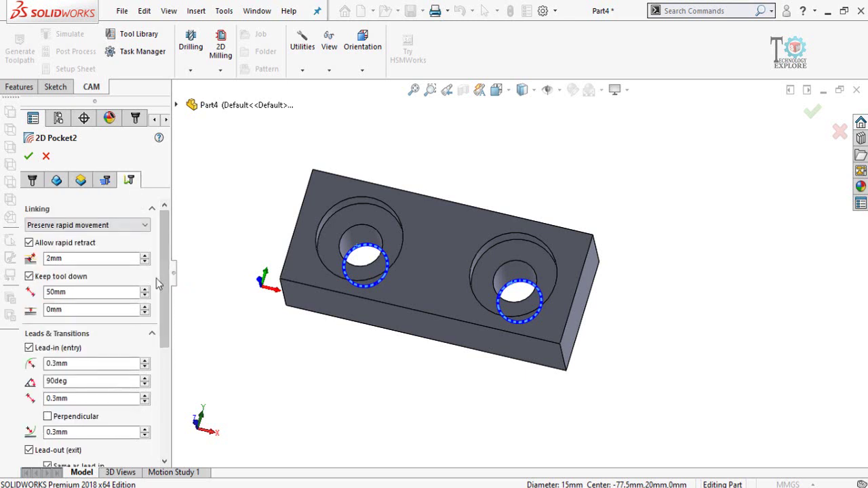
pyautogui.doubleClick(107, 291)
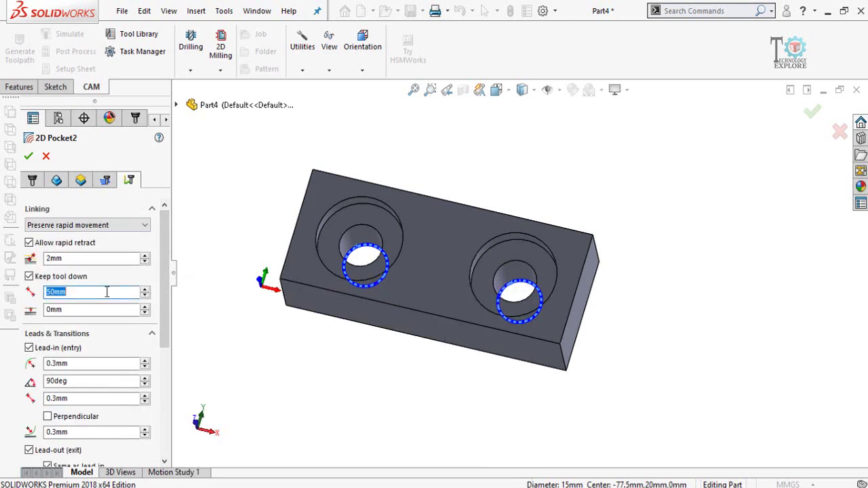
pyautogui.write('10')
# Step: Set the helix ramp's maximum stepdown to 0.5 mm and its clearance height to 0.5 mm
pyautogui.moveTo(166, 274); pyautogui.dragTo(167, 382)
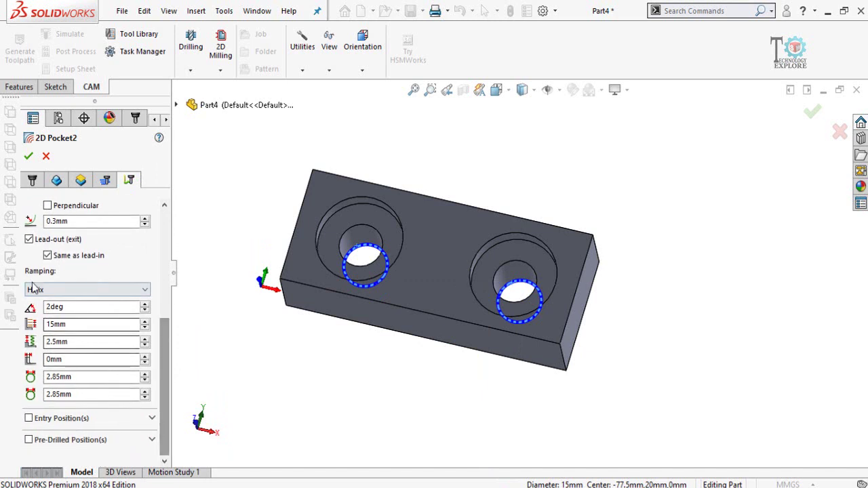
pyautogui.doubleClick(70, 325)
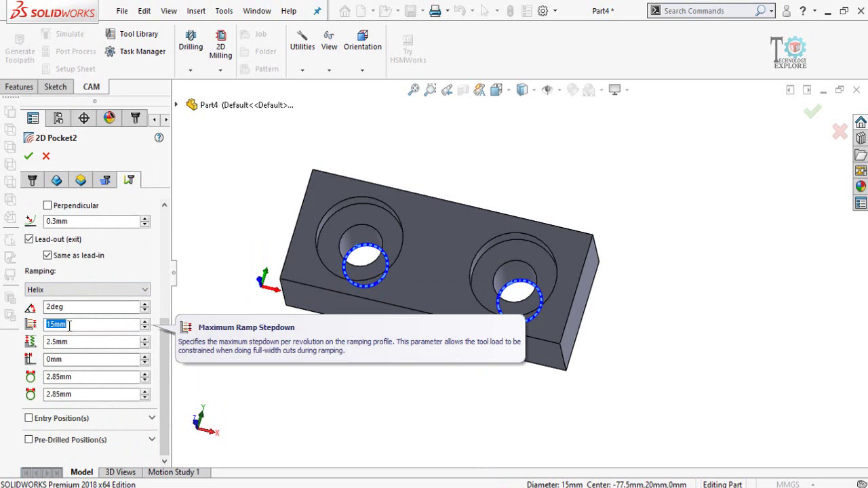
pyautogui.write('1')
pyautogui.write('0.')
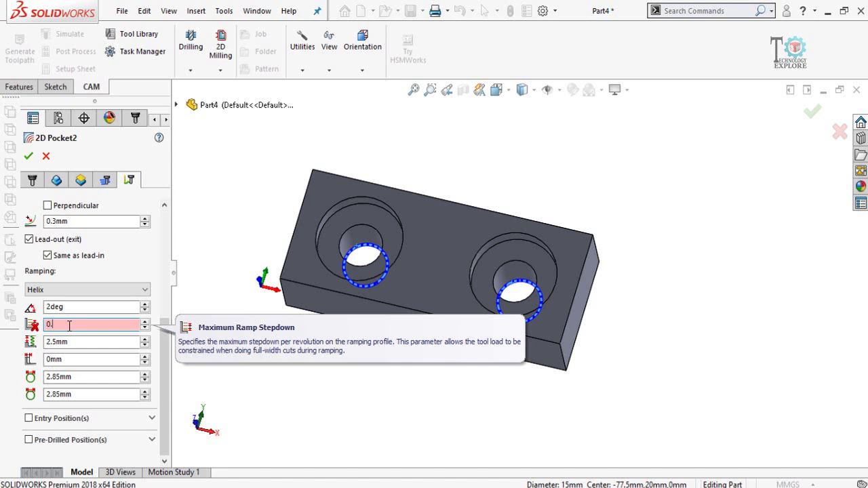
pyautogui.write('5')
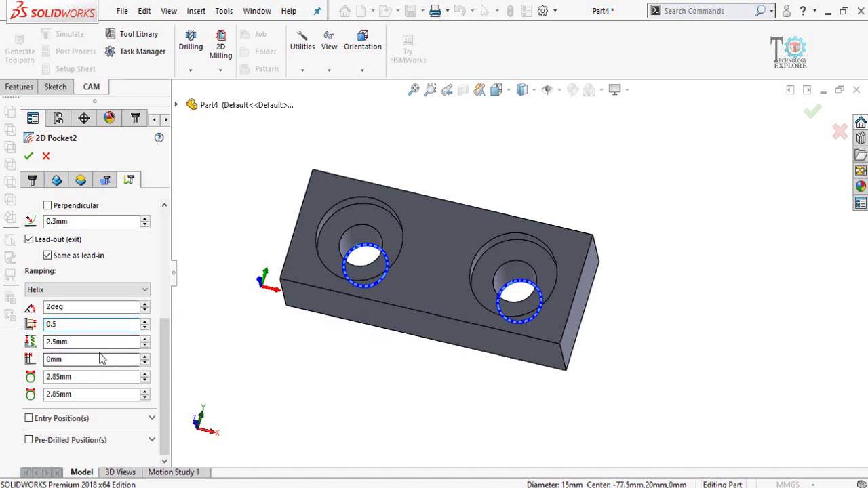
pyautogui.click(70, 342)
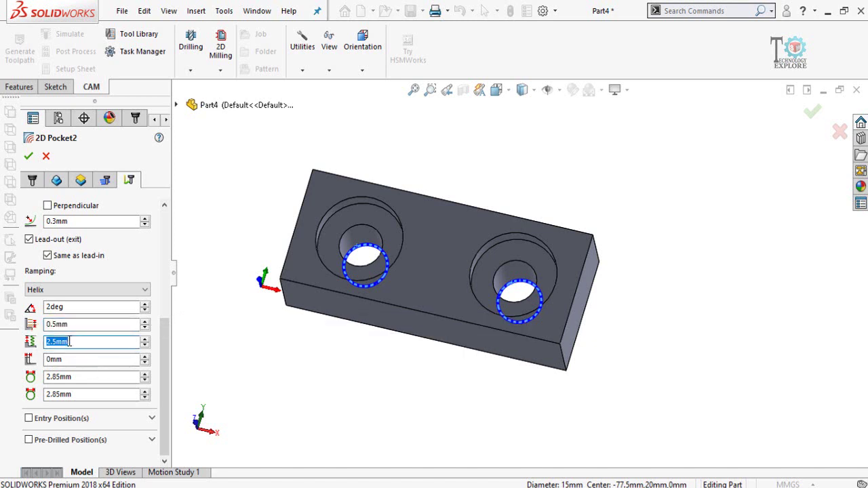
pyautogui.write('0.5')
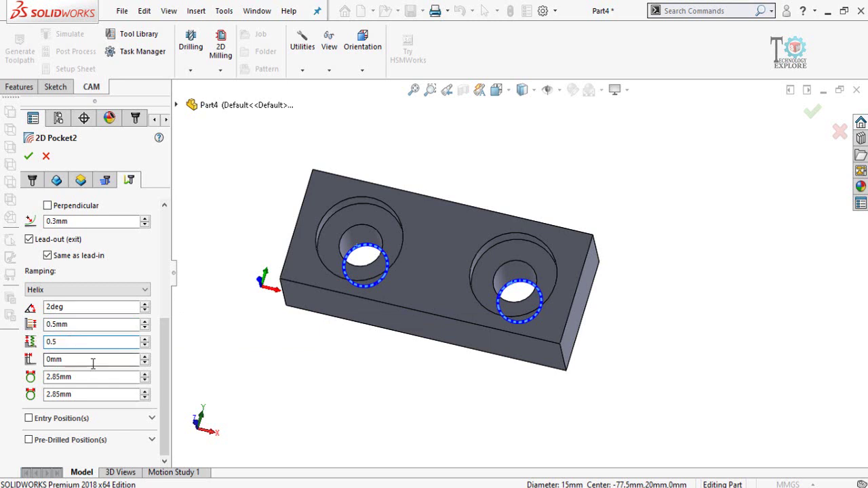
# Step: Set the helical ramp diameter and minimum ramp diameter to 6 mm each and accept the second 2D Pocket
pyautogui.click(69, 377)
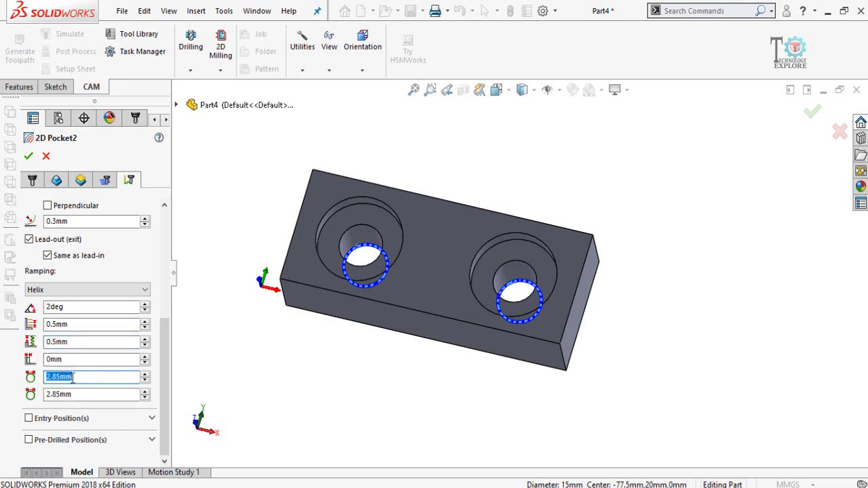
pyautogui.write('6')
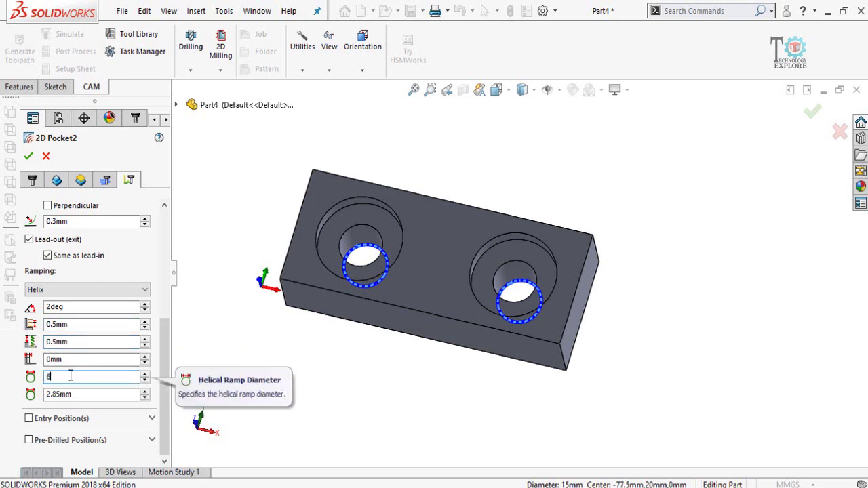
pyautogui.click(73, 398)
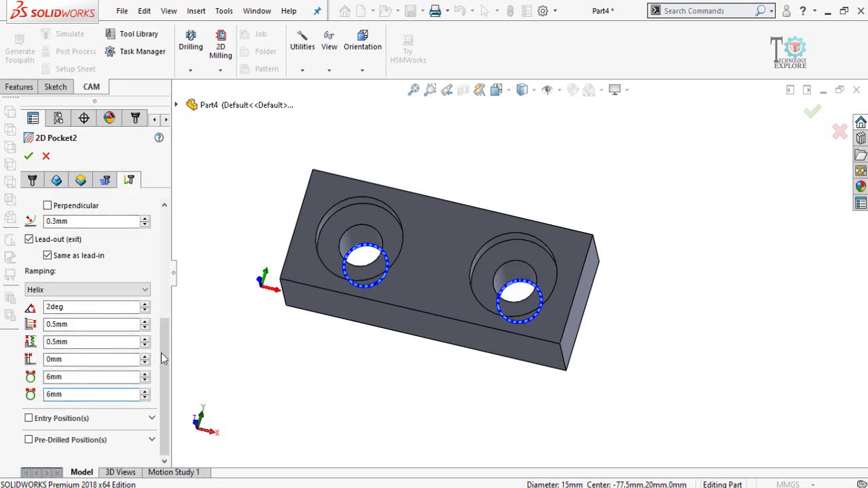
pyautogui.moveTo(165, 364); pyautogui.dragTo(166, 235)
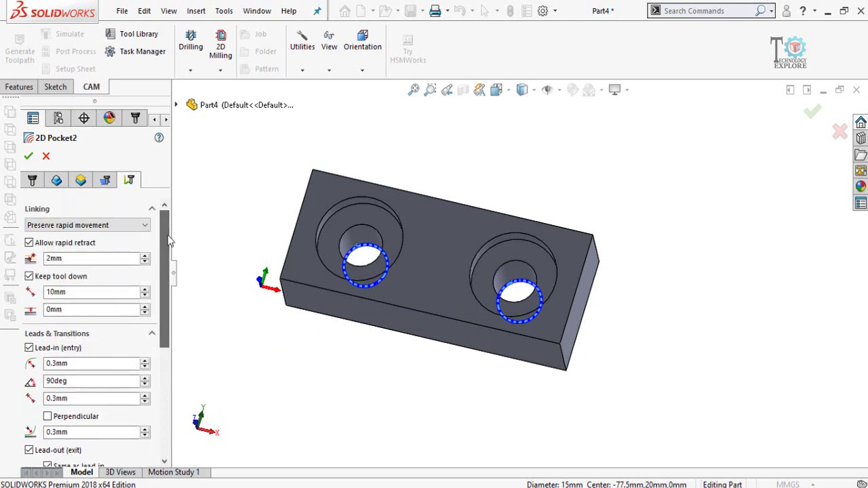
pyautogui.click(28, 156)
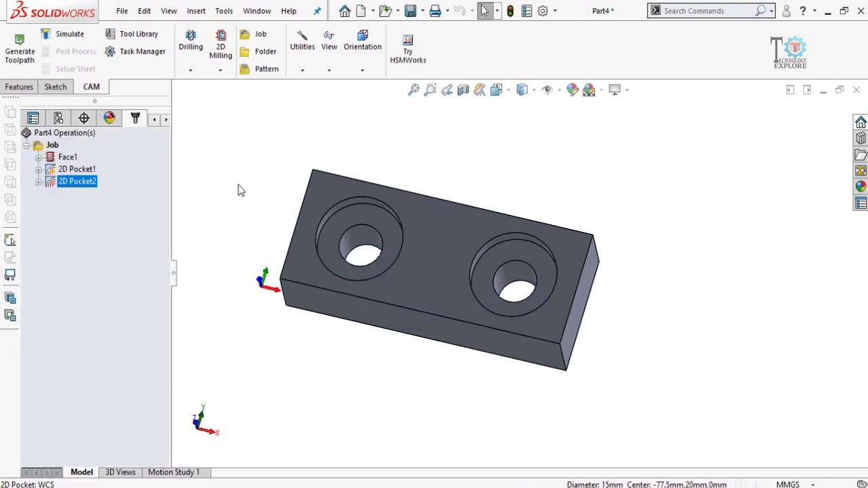
# Step: Open the simulation of the whole job, hiding the toolpath and showing the stock
pyautogui.click(105, 219)
pyautogui.moveTo(192, 239); pyautogui.dragTo(193, 213, button='middle')
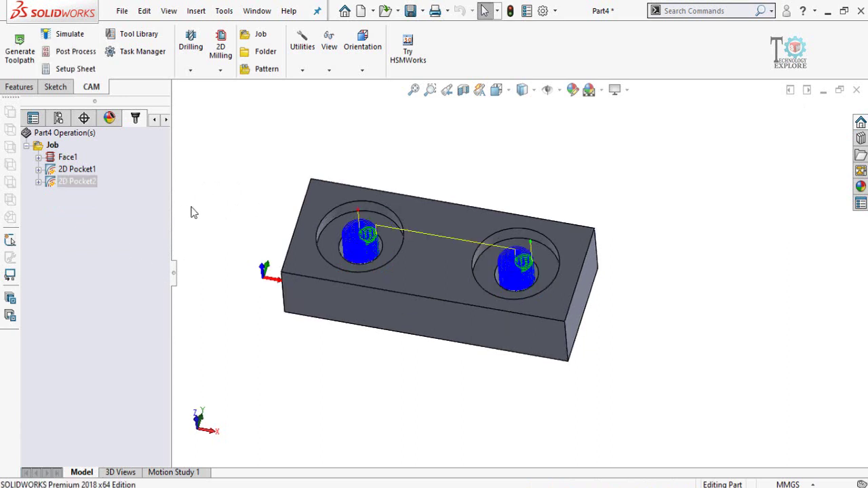
pyautogui.click(118, 230)
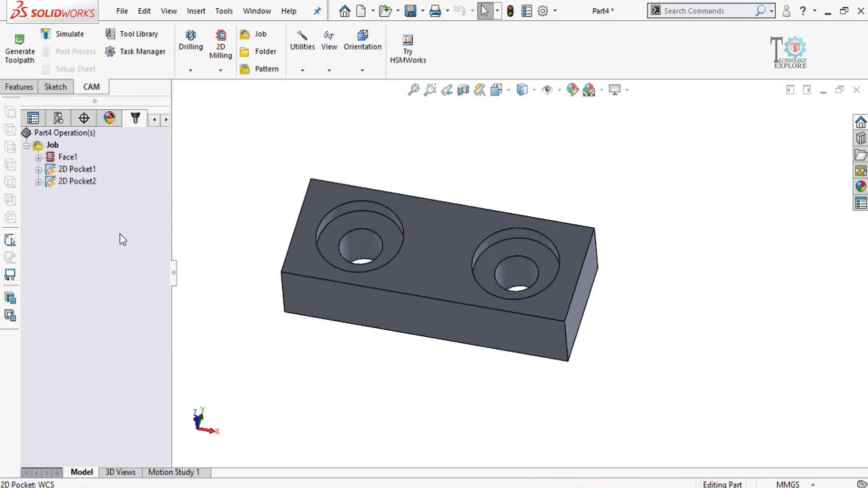
pyautogui.click(46, 146)
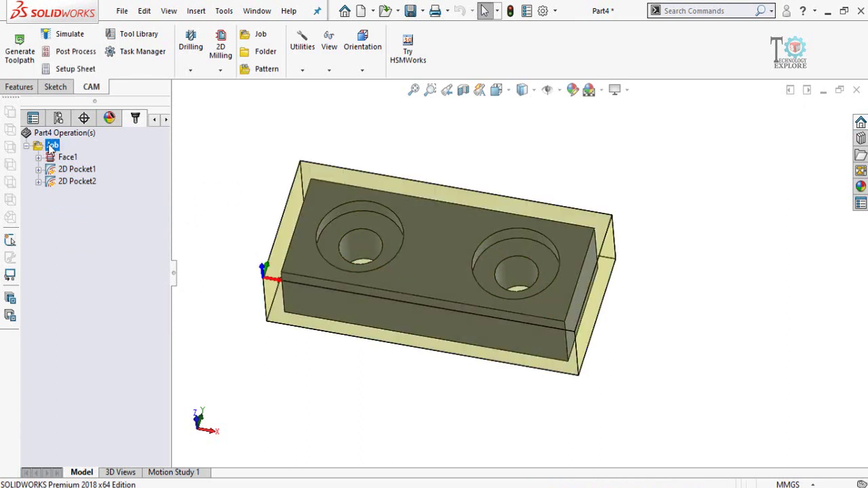
pyautogui.click(70, 35)
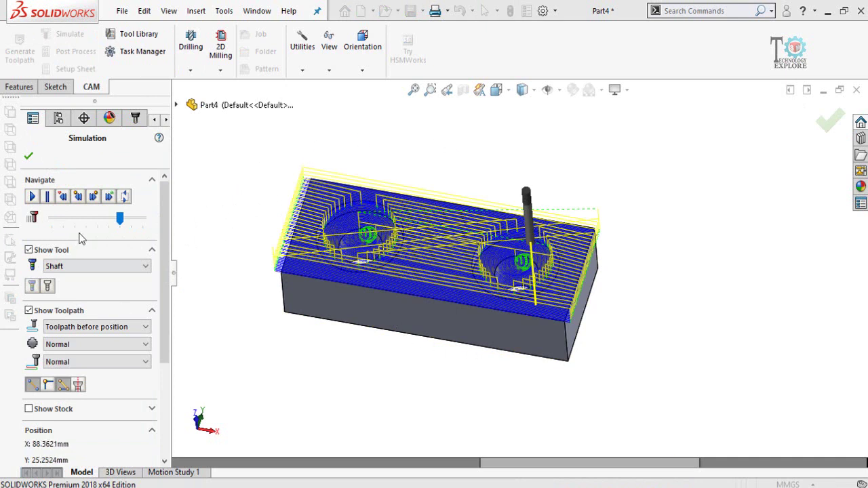
pyautogui.click(29, 310)
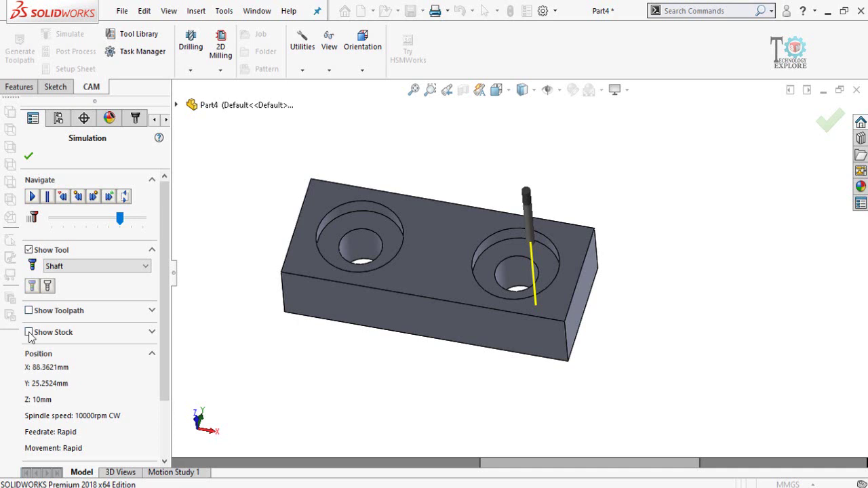
pyautogui.click(28, 332)
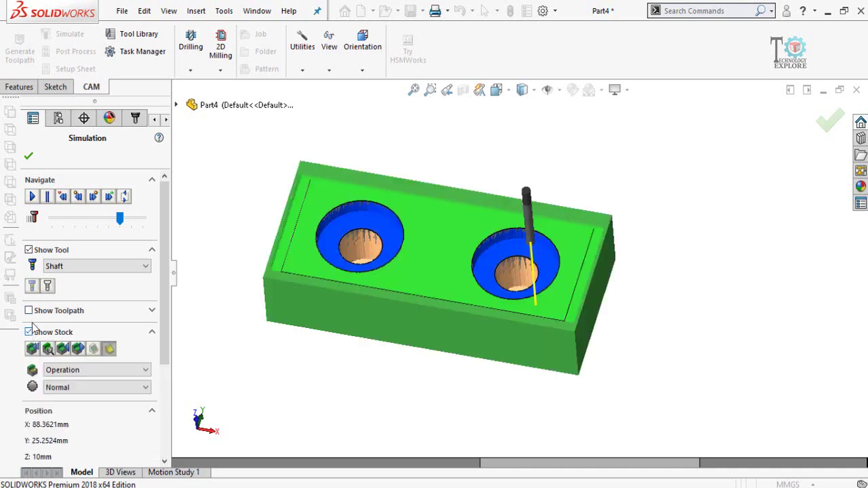
# Step: Play the job's stock-removal simulation, adjusting the playback speed, and close it
pyautogui.click(32, 196)
pyautogui.moveTo(121, 226); pyautogui.dragTo(160, 231)
pyautogui.moveTo(143, 219); pyautogui.dragTo(113, 219)
pyautogui.click(28, 156)
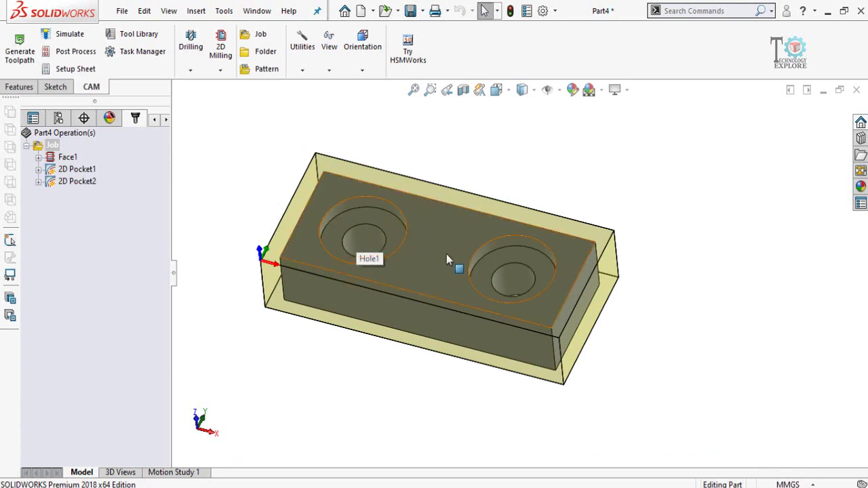
# Step: Start post-processing the whole job and set the program name to "C Bored Part"
pyautogui.moveTo(235, 205); pyautogui.dragTo(232, 192, button='middle')
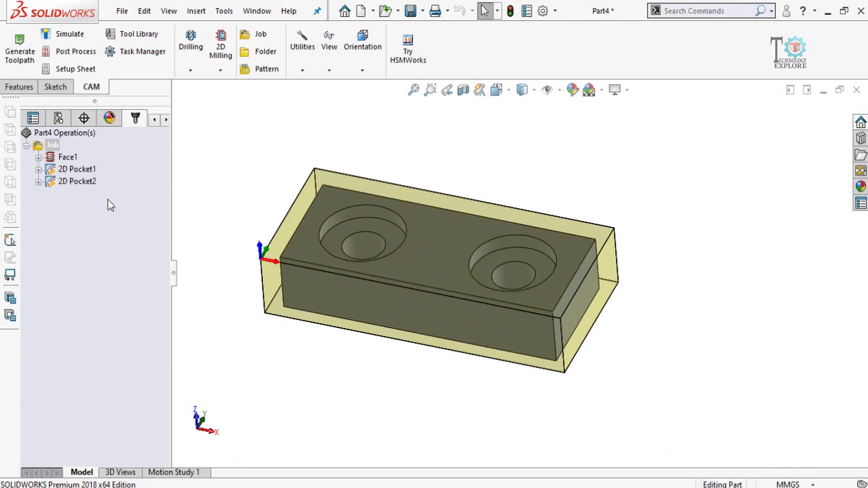
pyautogui.click(40, 147)
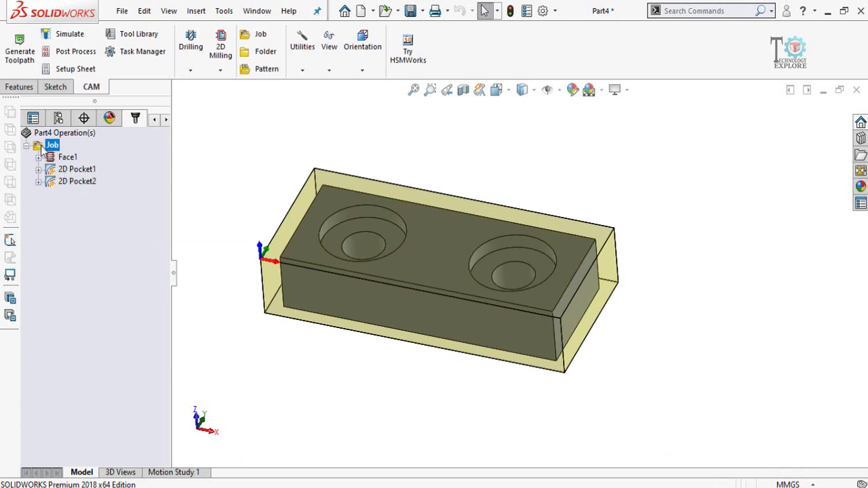
pyautogui.click(57, 58)
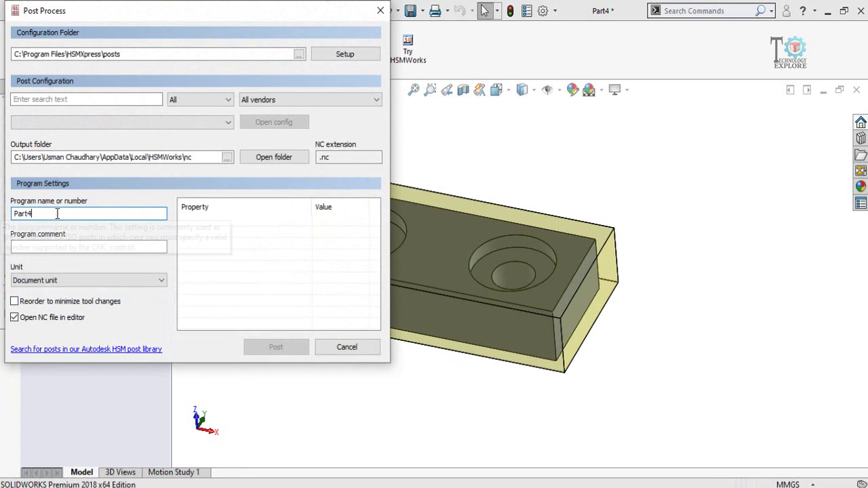
pyautogui.doubleClick(42, 214)
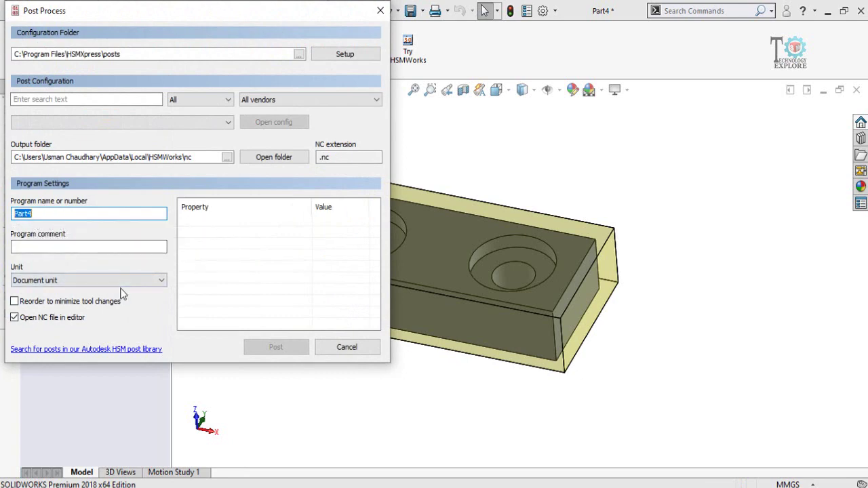
pyautogui.press('BackSpace')
pyautogui.write('C Bored Part')
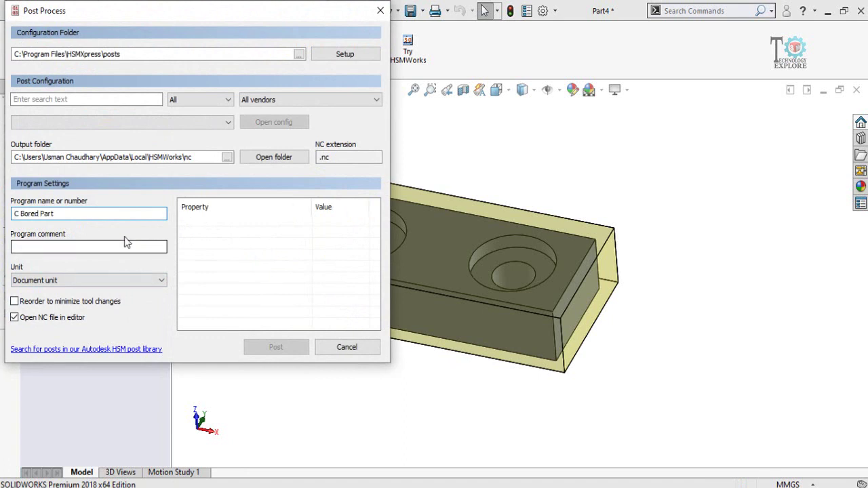
# Step: Choose the Grbl / grbl post configuration for the job's NC output
pyautogui.click(227, 124)
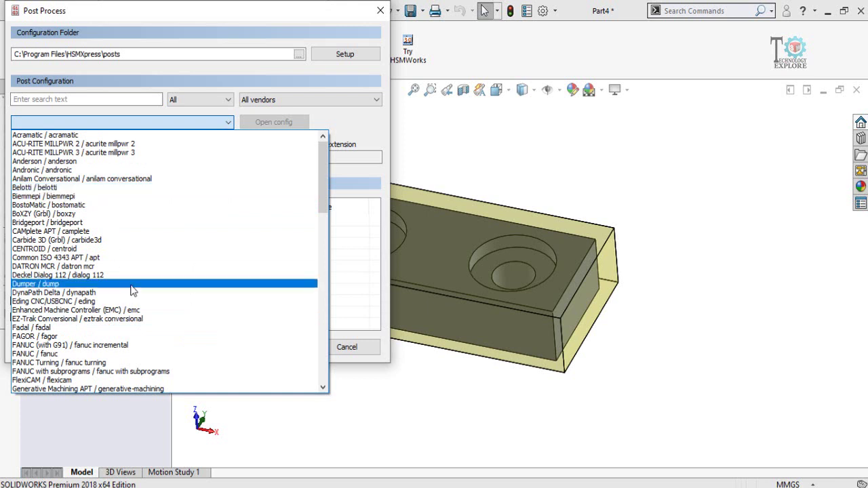
pyautogui.scroll(-2, 133, 290)
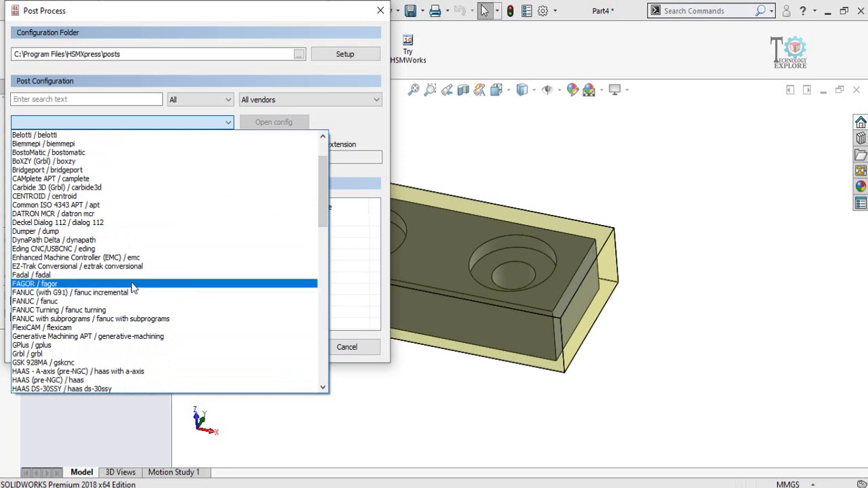
pyautogui.scroll(-2, 133, 289)
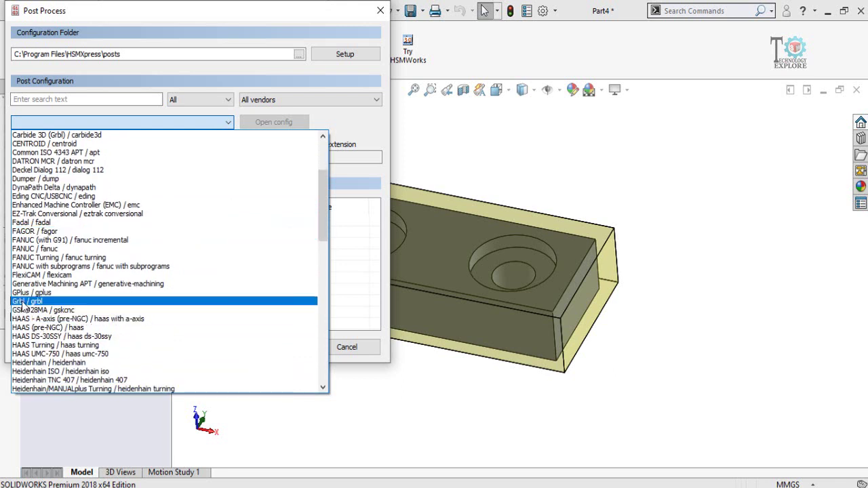
pyautogui.click(22, 301)
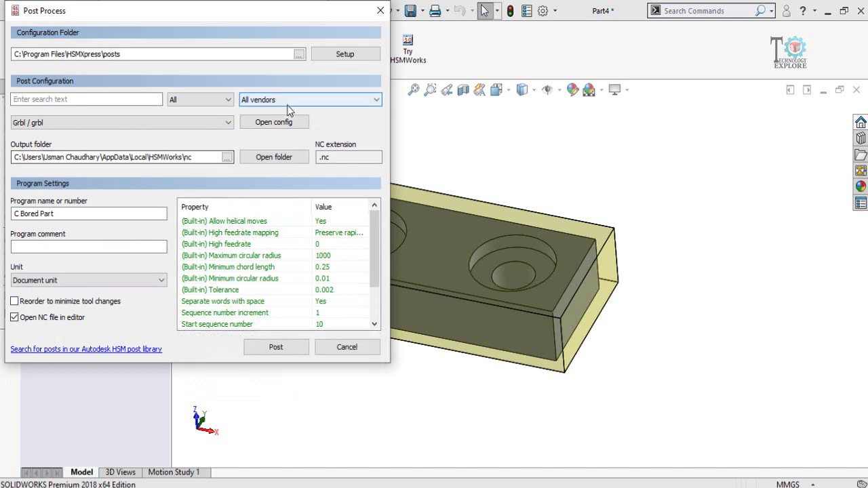
# Step: Post the job and save the NC file to the Desktop as C Bored Part
pyautogui.click(270, 351)
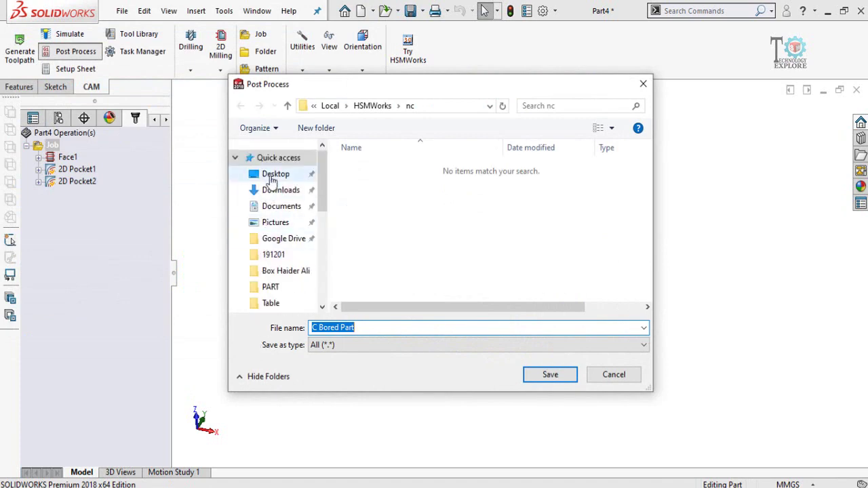
pyautogui.click(271, 178)
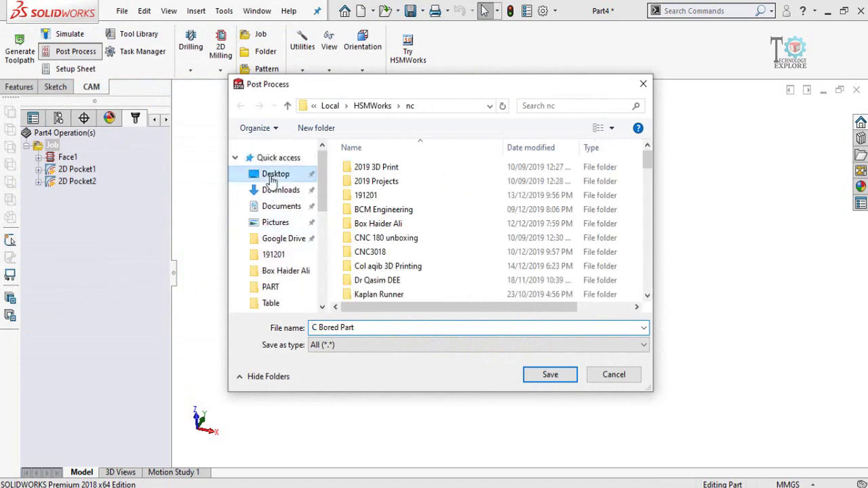
pyautogui.click(550, 375)
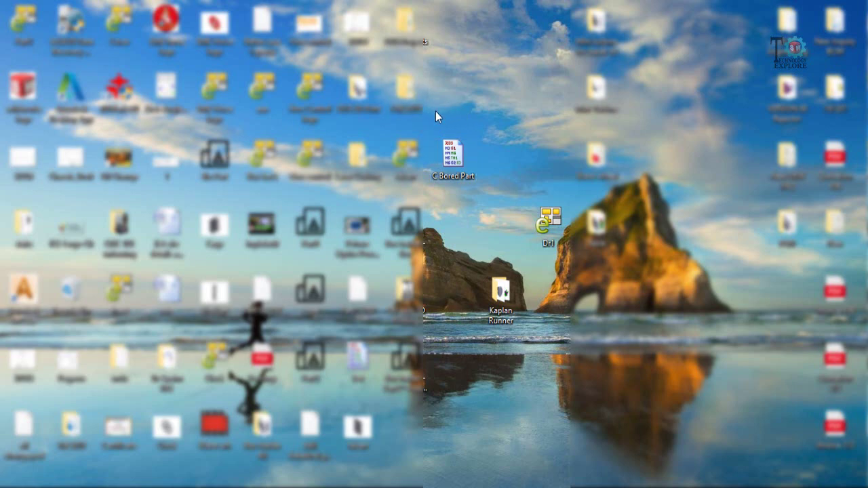
# Step: Switch to grblControl by launching grbl from the GRBL folder inside the CNC3018 folder on the desktop
pyautogui.doubleClick(404, 88)
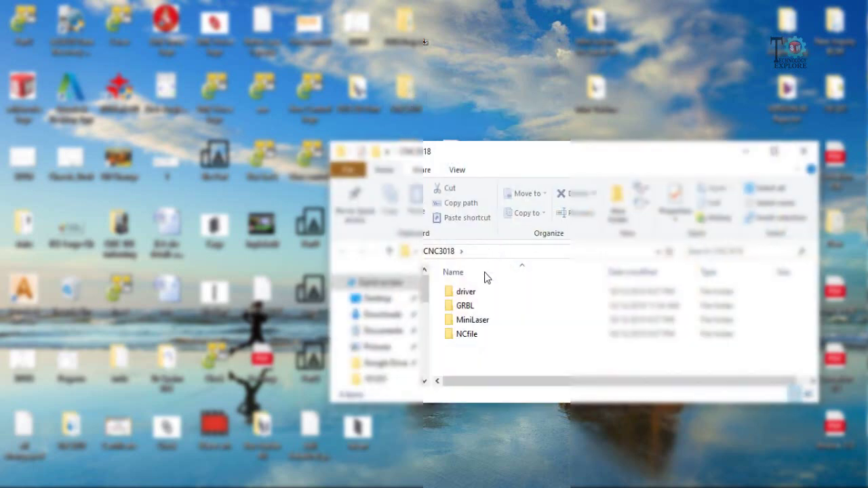
pyautogui.doubleClick(464, 305)
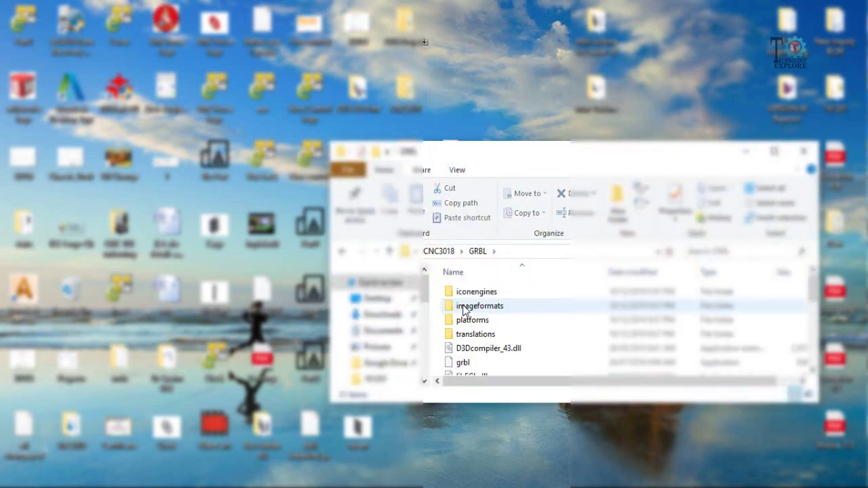
pyautogui.doubleClick(519, 155)
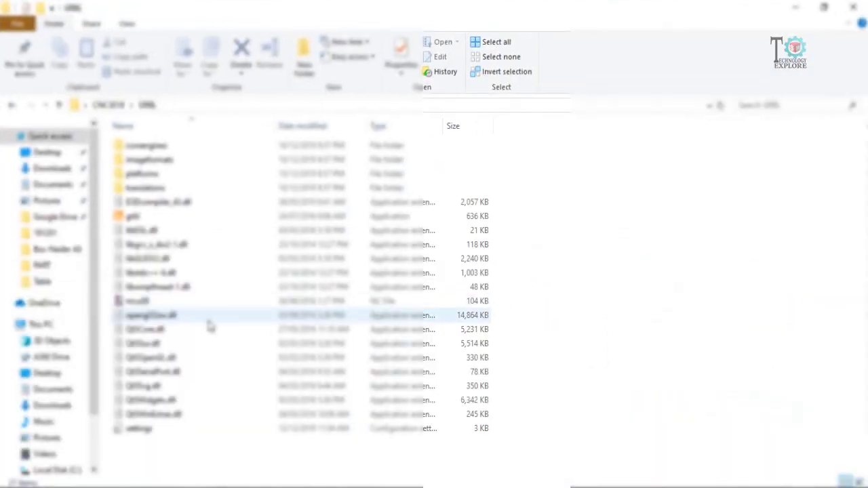
pyautogui.doubleClick(156, 217)
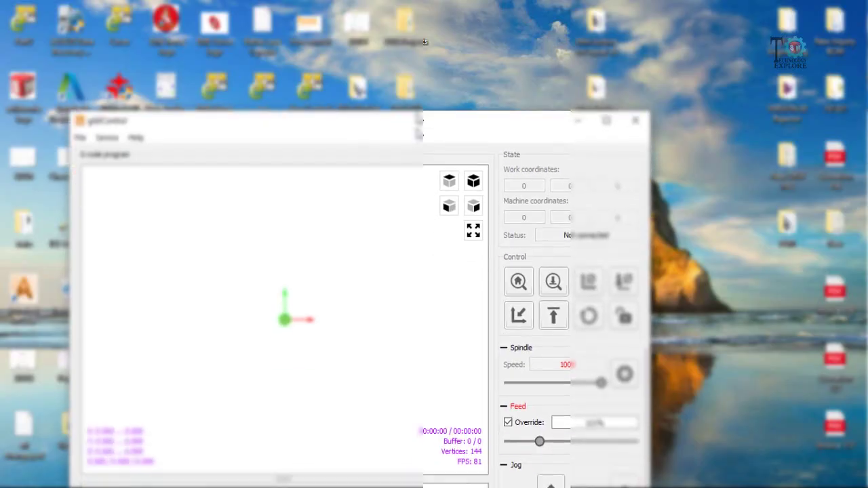
# Step: Load the C Bored Part NC file from the desktop into grblControl and inspect its toolpath in 3D at full window size
pyautogui.moveTo(419, 134); pyautogui.dragTo(476, 204)
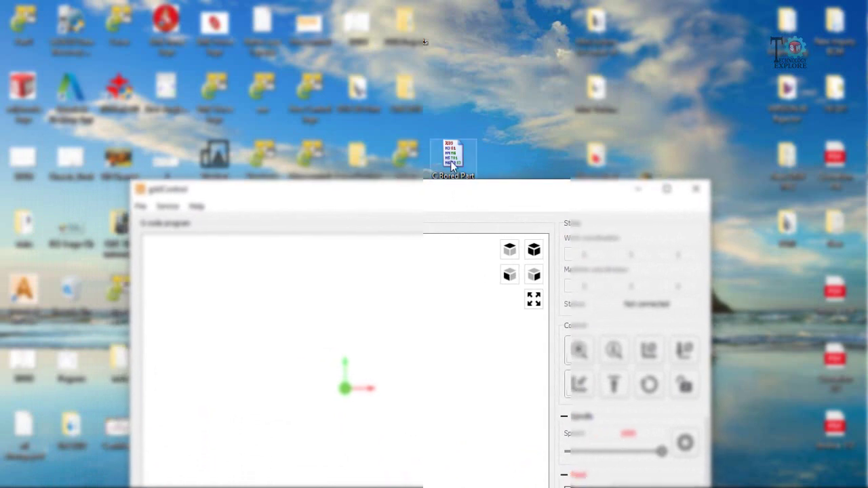
pyautogui.moveTo(450, 161); pyautogui.dragTo(378, 295)
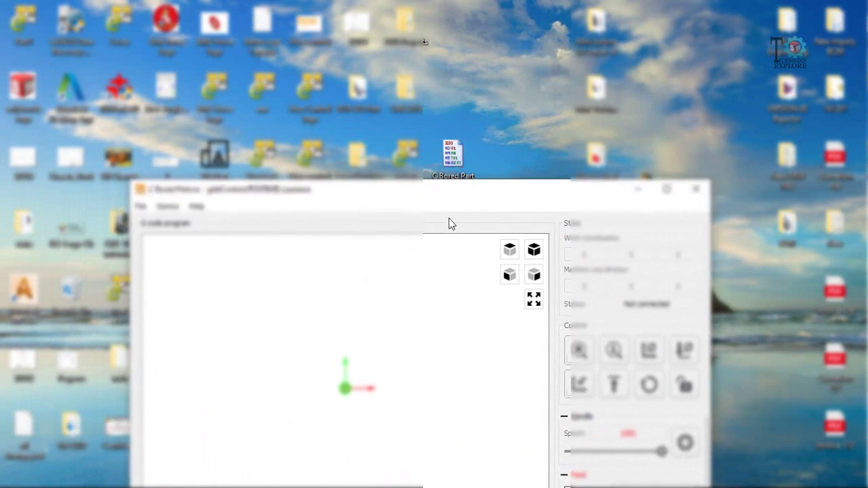
pyautogui.doubleClick(448, 195)
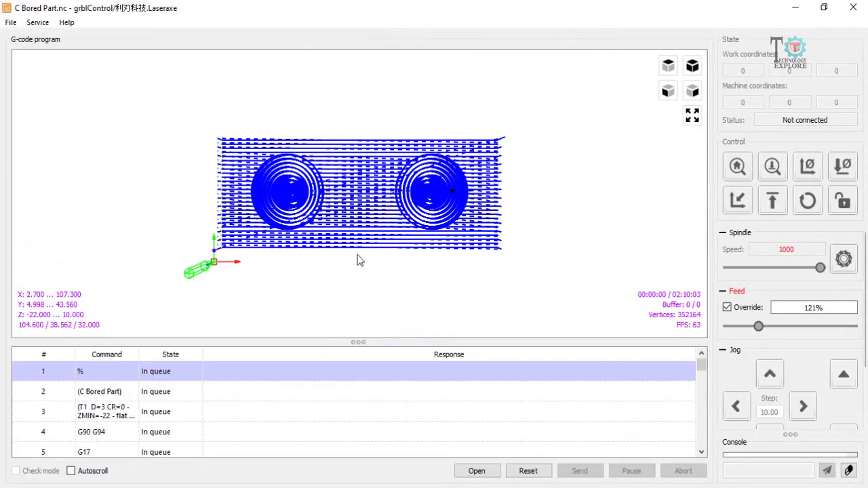
pyautogui.moveTo(359, 258); pyautogui.dragTo(398, 242)
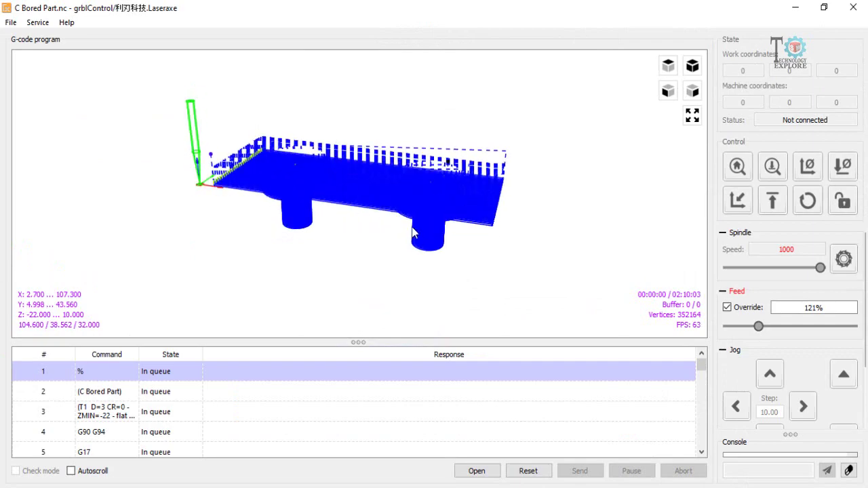
pyautogui.moveTo(301, 238); pyautogui.dragTo(434, 210)
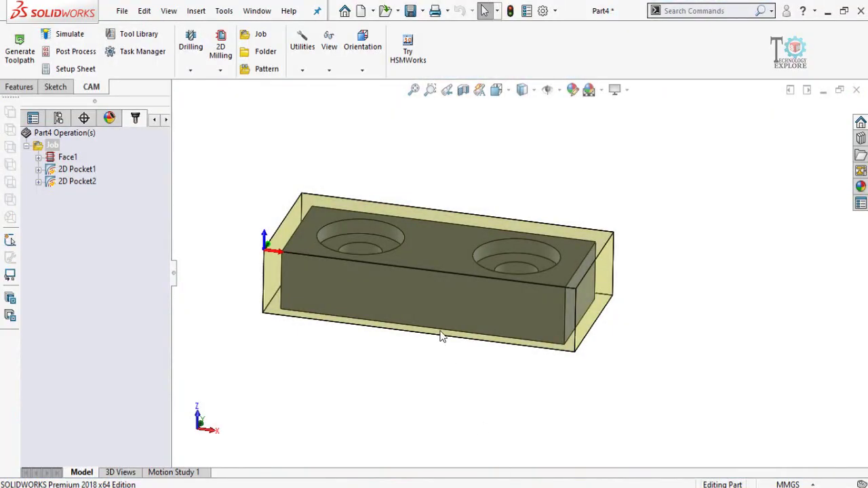
pyautogui.moveTo(442, 334); pyautogui.dragTo(434, 383, button='middle')
pyautogui.scroll(-3, 505, 234)
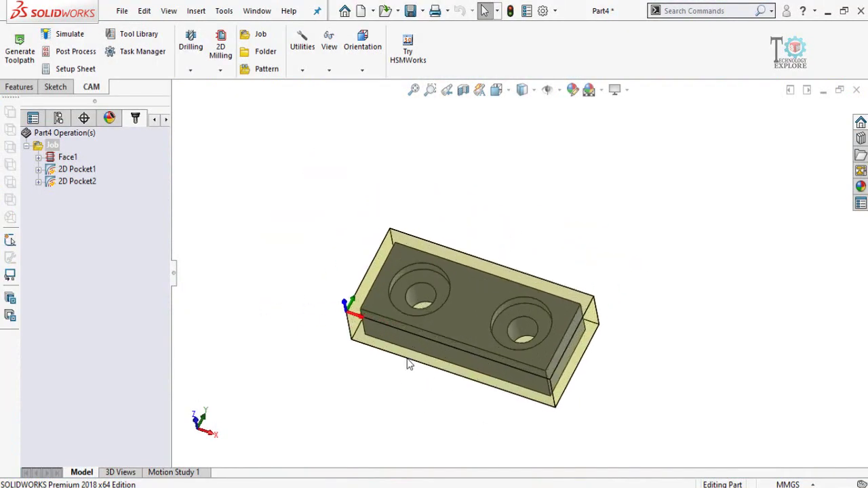
pyautogui.scroll(-2, 471, 307)
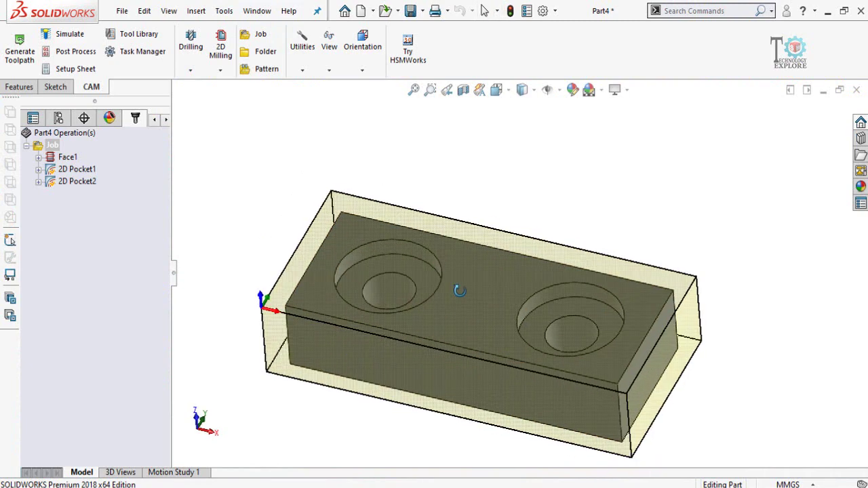